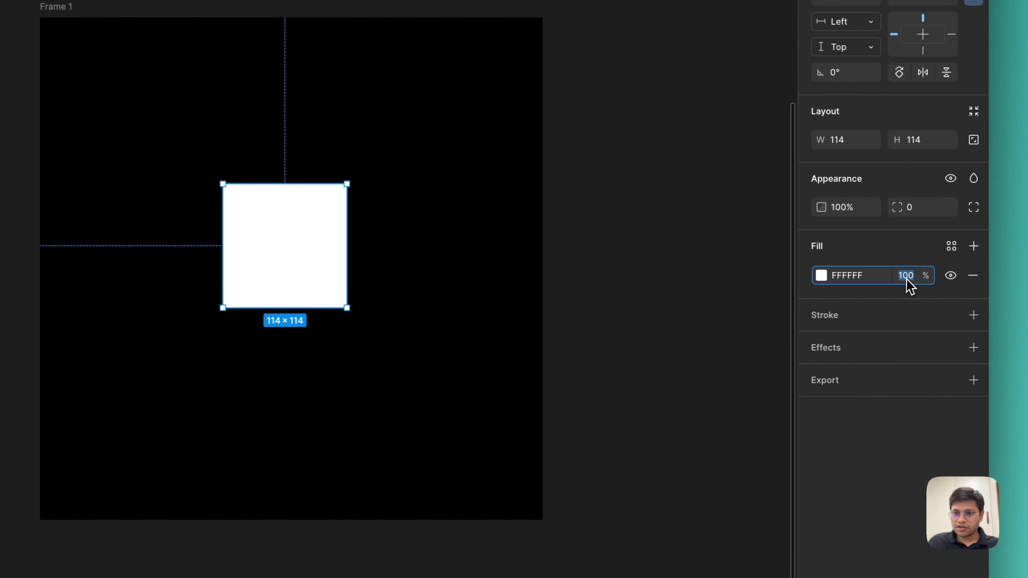
Set the square's fill opacity to 8% and change Frame 1's fill colour to 131313.
key(Return)
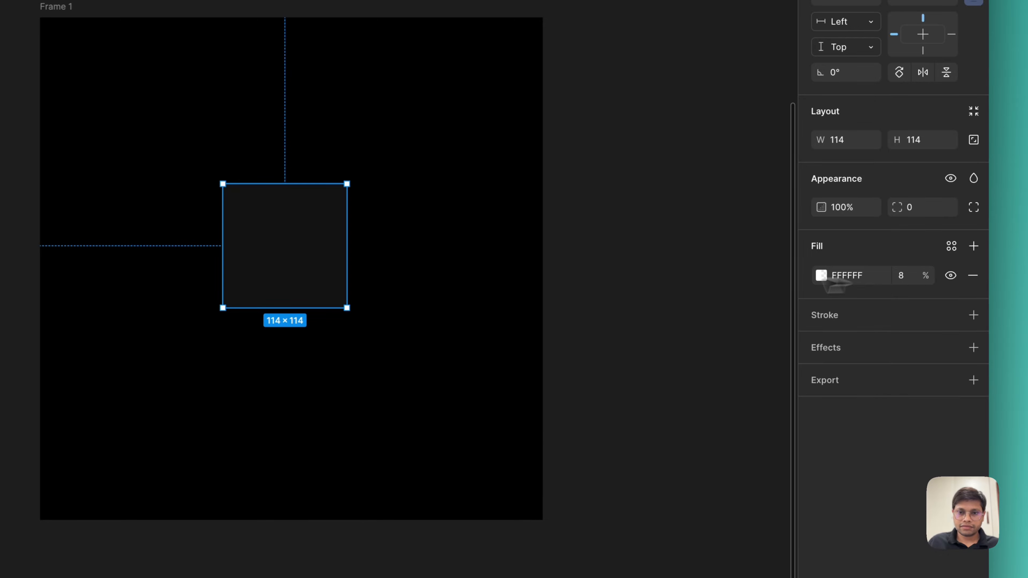
click(633, 295)
click(60, 9)
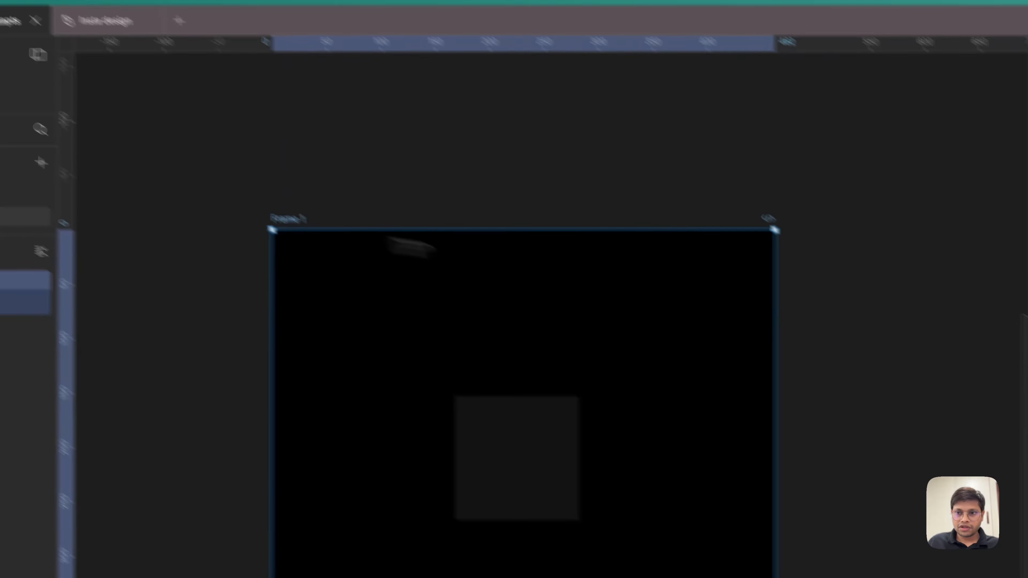
click(826, 310)
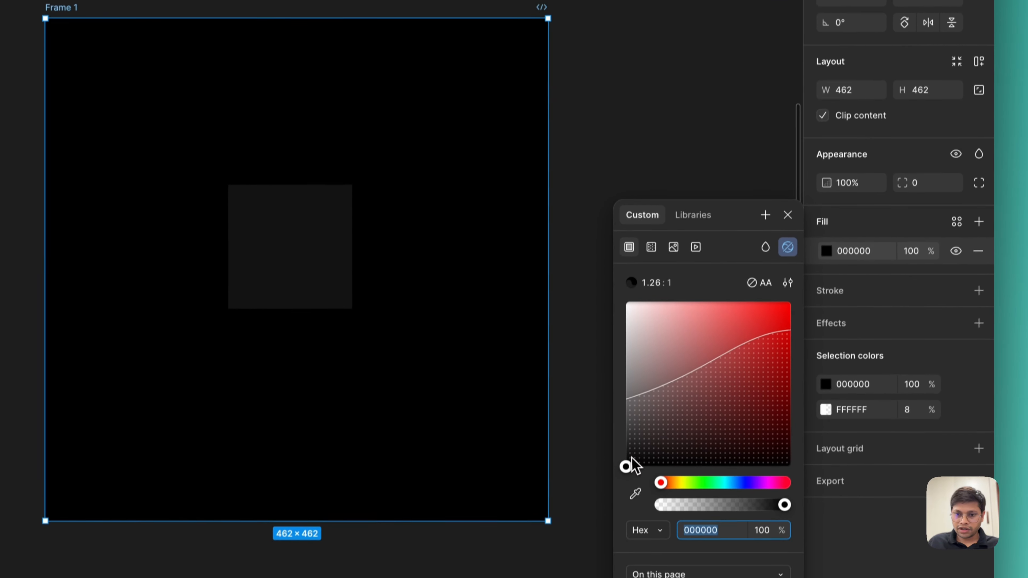
drag(631, 459, 627, 450)
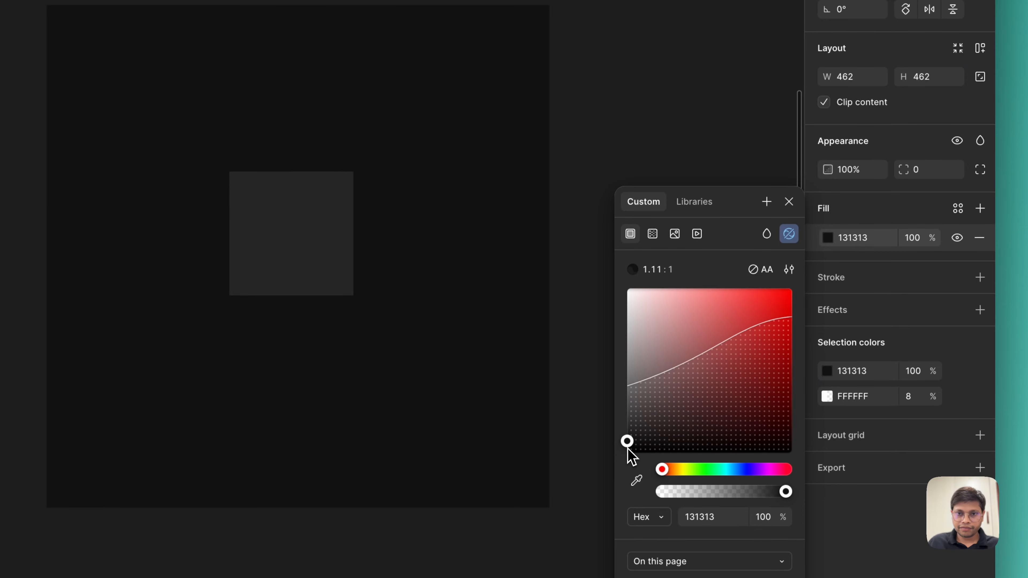
click(664, 73)
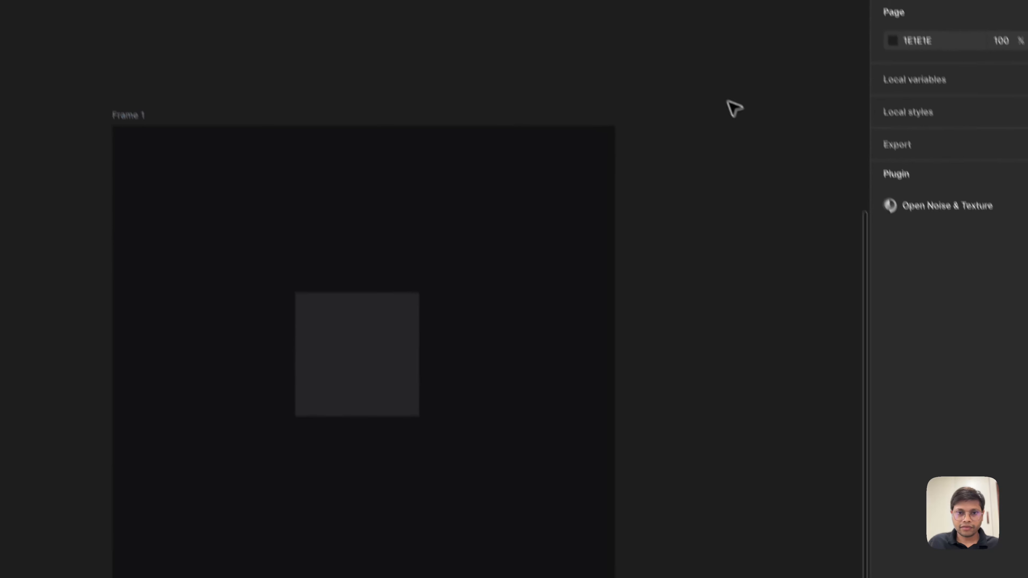
Resize the square to 86 × 86 in the frame's upper centre and place two evenly spaced copies in a column below it.
click(323, 266)
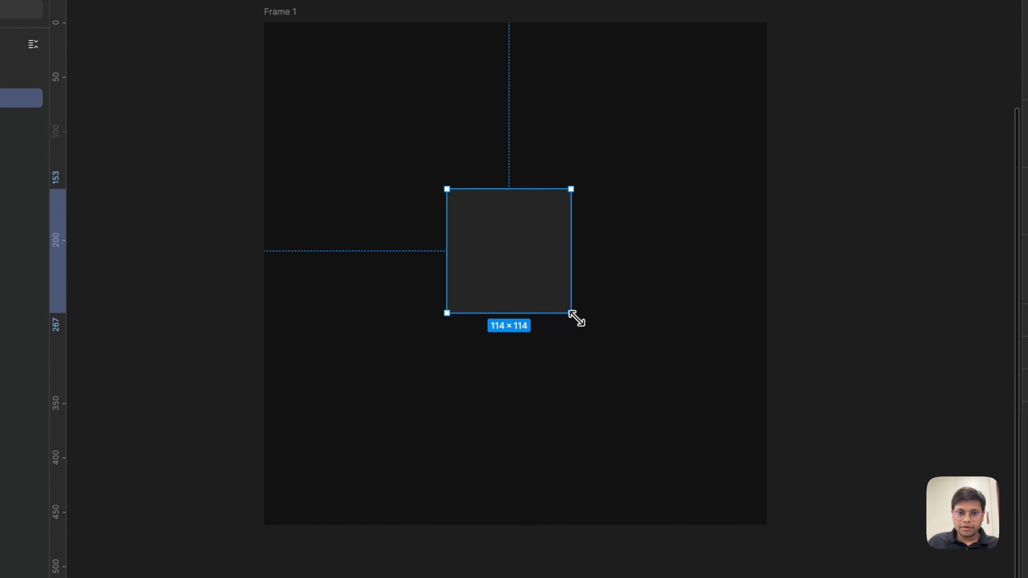
drag(494, 248, 517, 181)
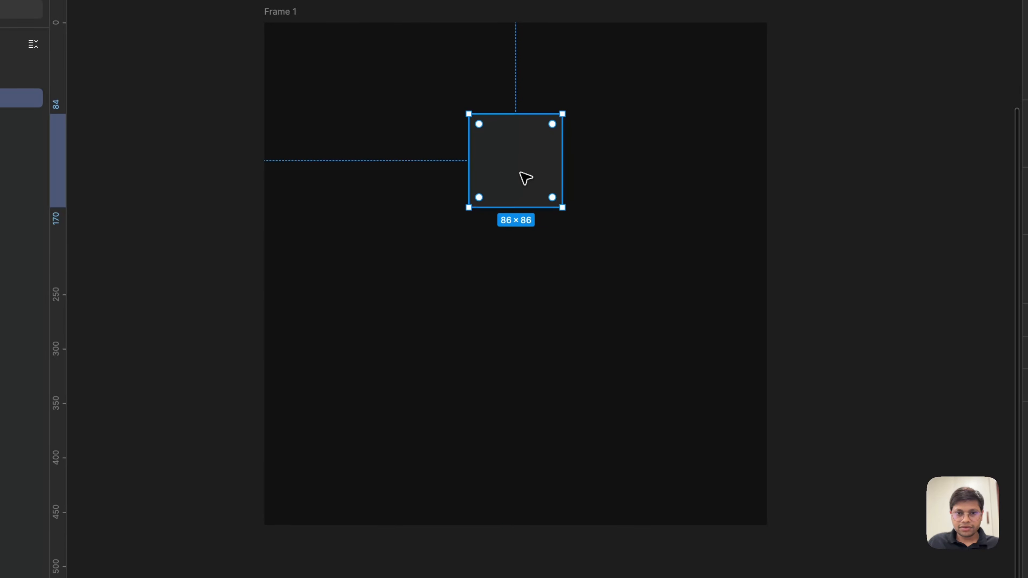
drag(525, 178, 525, 409)
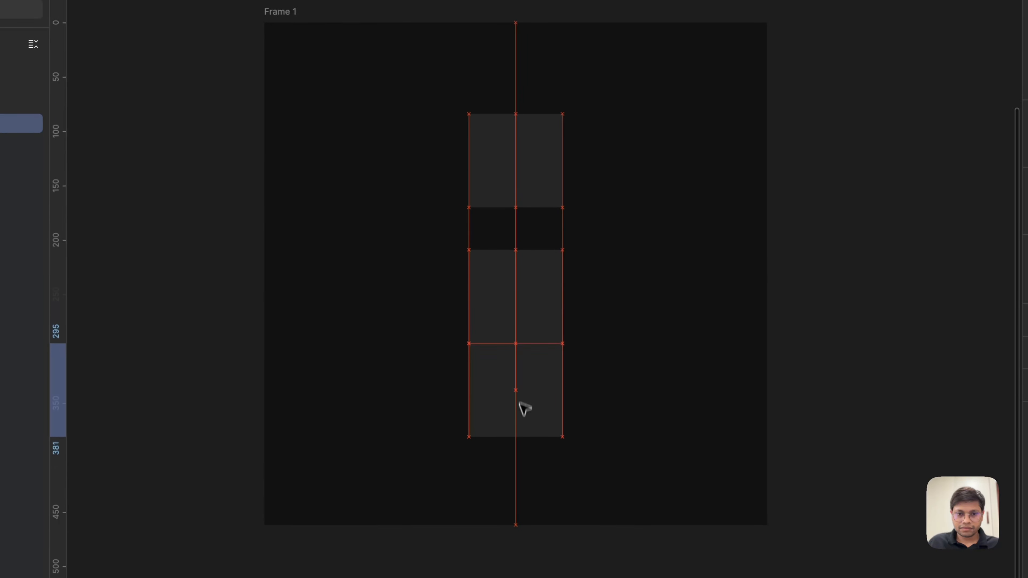
click(429, 143)
Launch the Fast Isometric plugin and project the uppermost square as an isometric top face, using the first orientation.
click(515, 162)
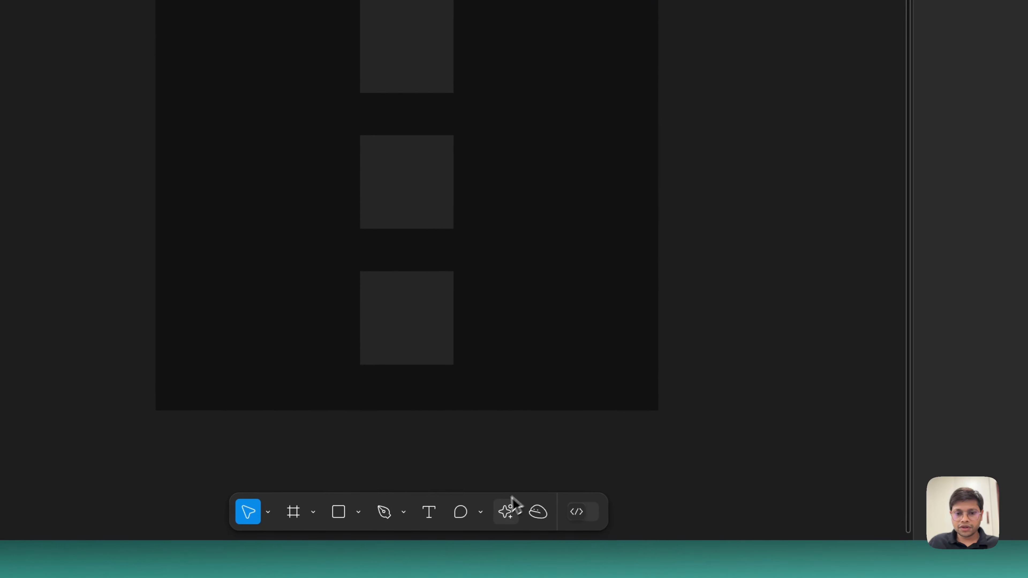
click(505, 511)
click(436, 326)
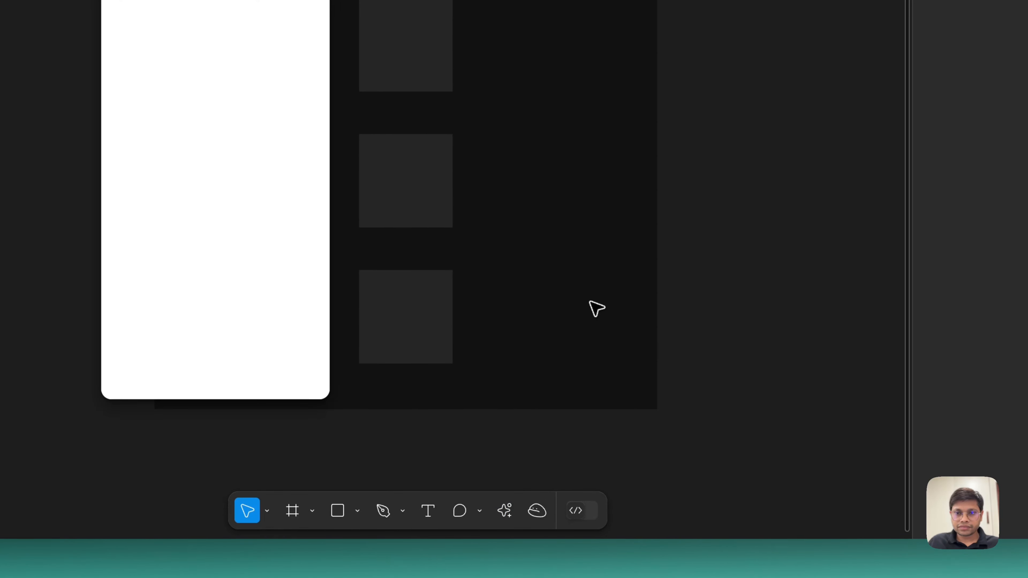
scroll(589, 301, left, 3)
click(510, 100)
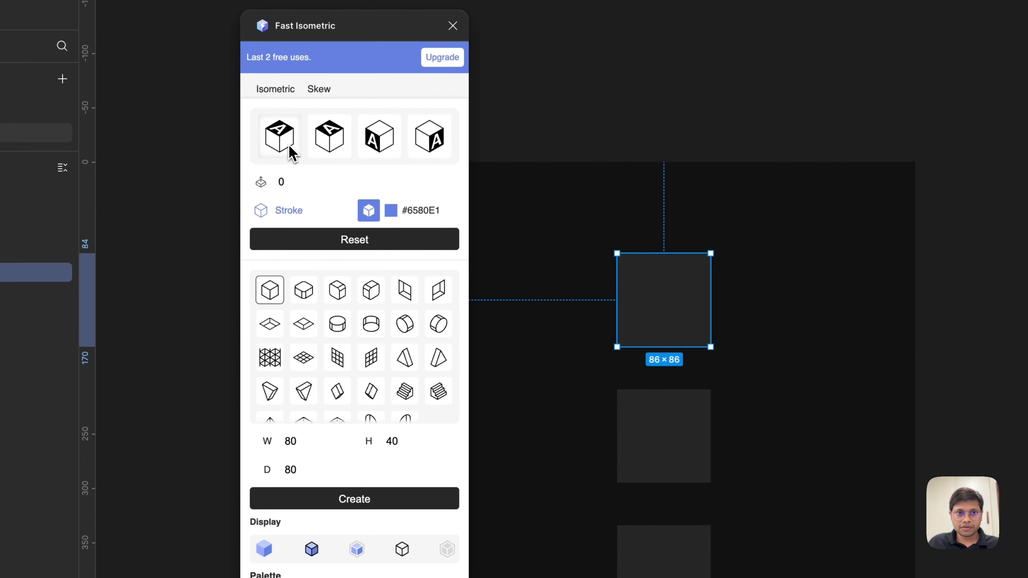
click(290, 148)
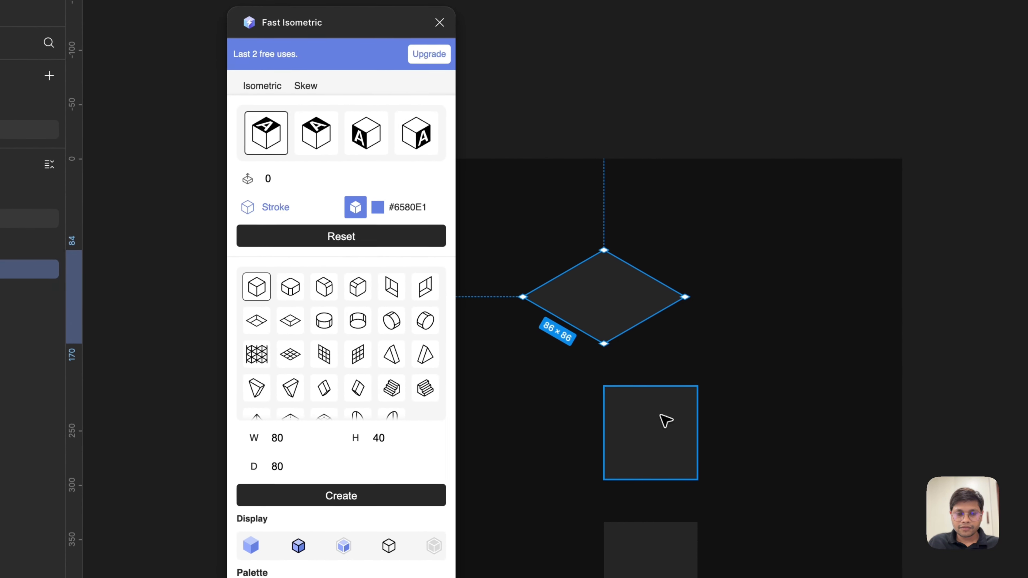
Project the middle square as the isometric left face and the lowest square as the right face.
click(673, 418)
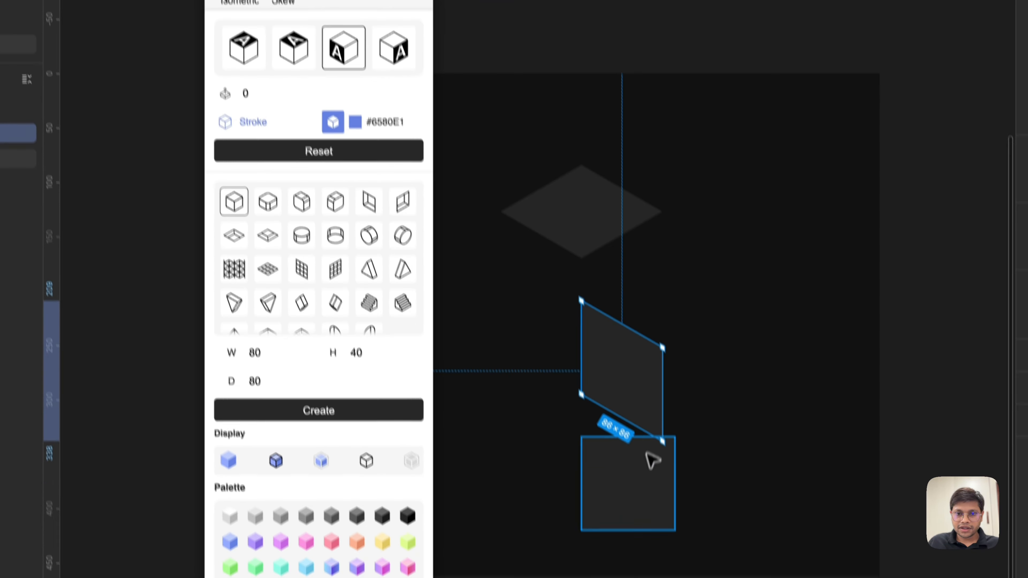
click(667, 563)
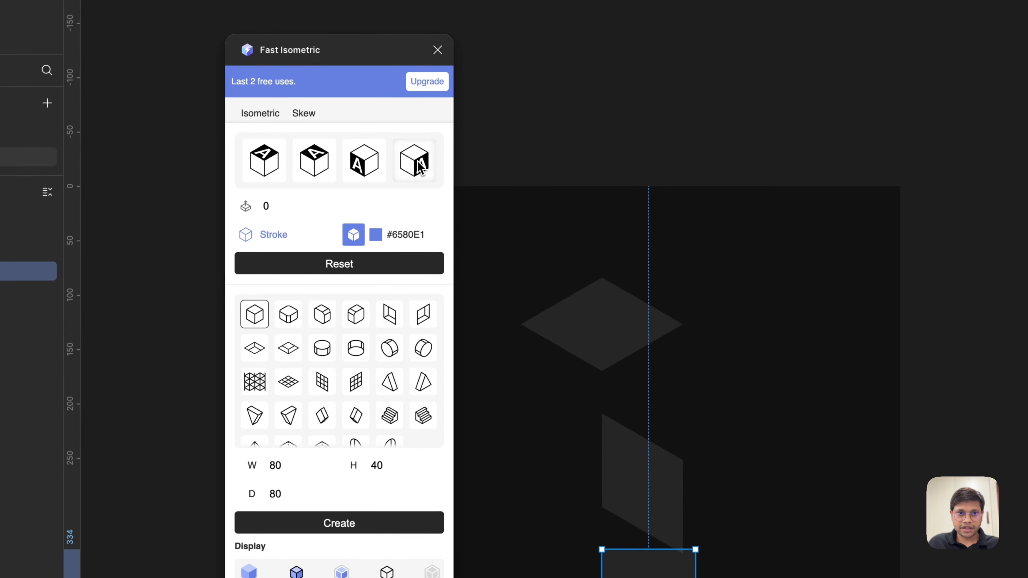
click(416, 152)
Fit the left and right faces under the top face to form a cube, and close the Fast Isometric plugin.
drag(647, 433, 653, 401)
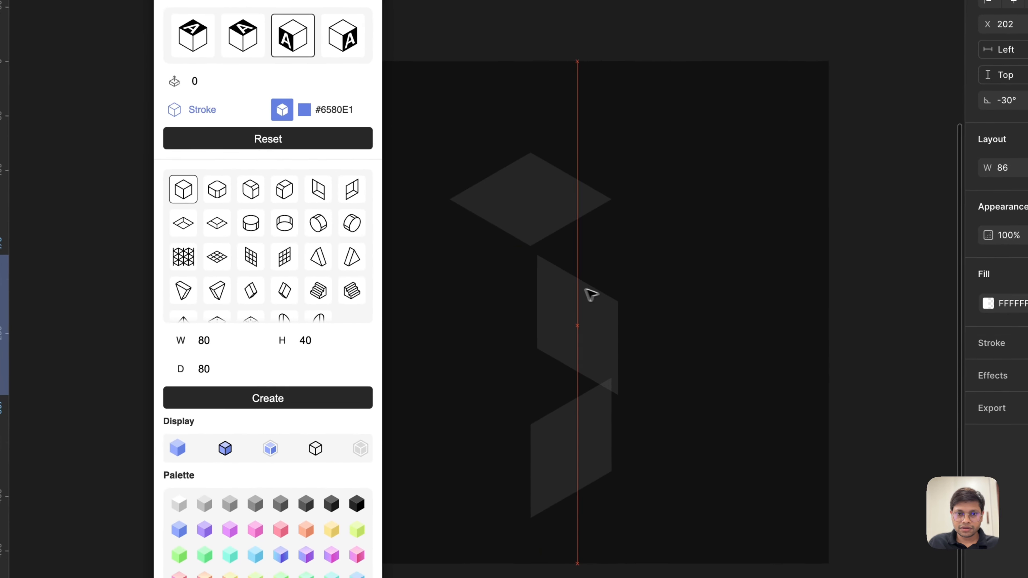
drag(590, 294, 497, 244)
drag(600, 440, 625, 300)
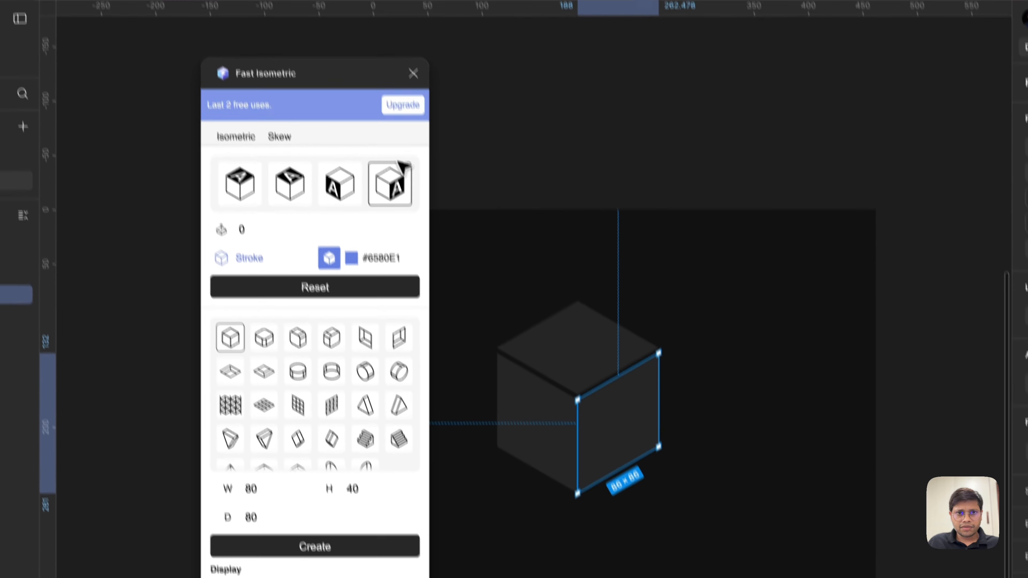
click(426, 114)
click(467, 163)
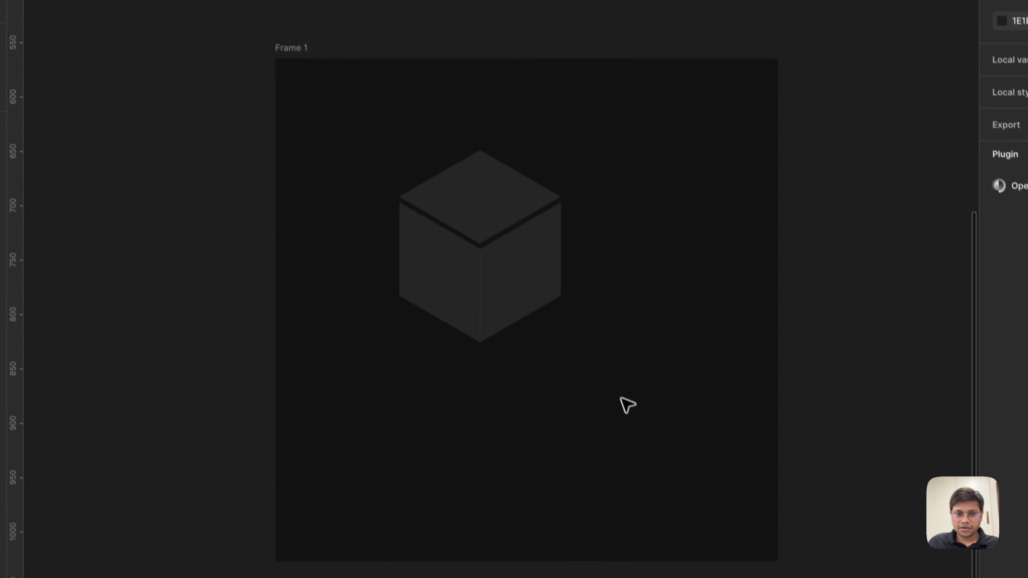
Reassemble the cube lower in the frame, with level side faces and thin gaps between all three faces.
drag(532, 276, 613, 374)
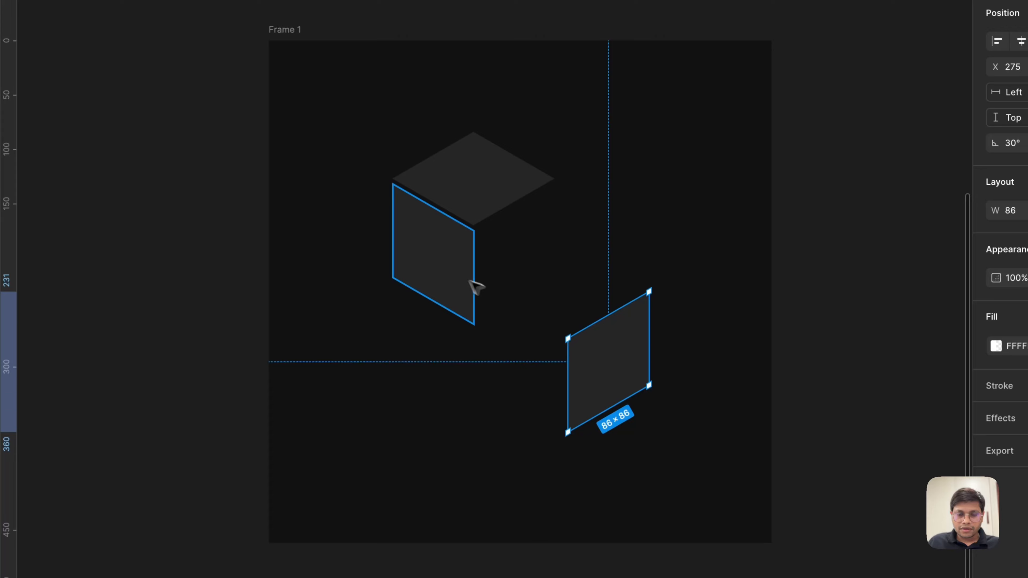
drag(470, 280, 478, 372)
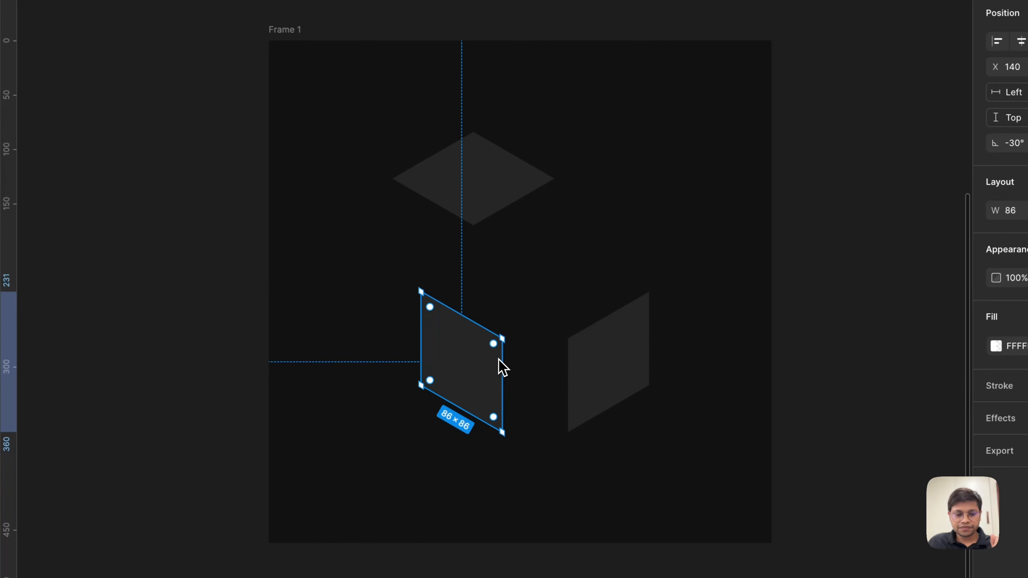
scroll(547, 355, up, 5)
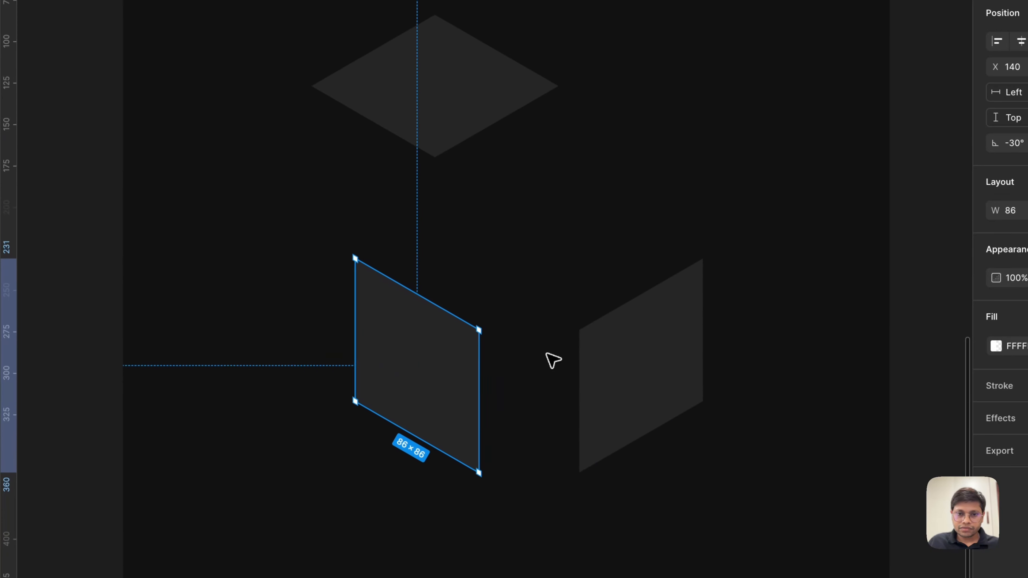
drag(635, 350, 538, 353)
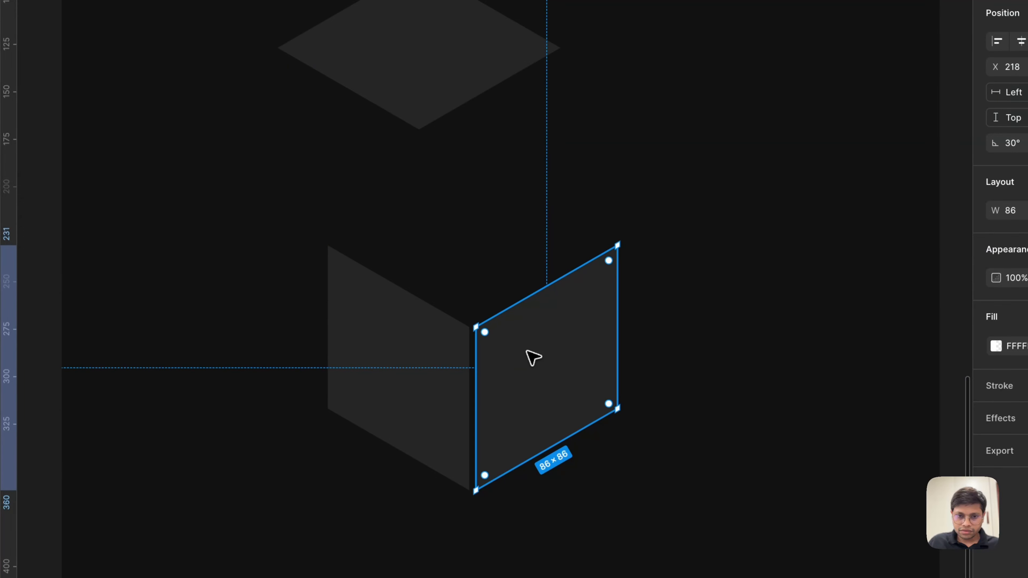
scroll(534, 358, down, 3)
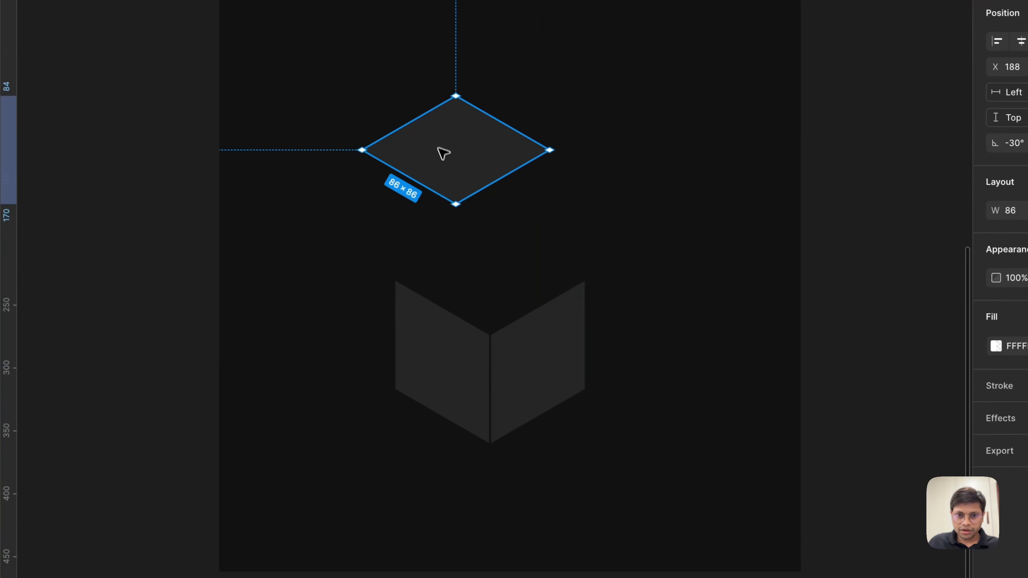
drag(443, 153, 484, 244)
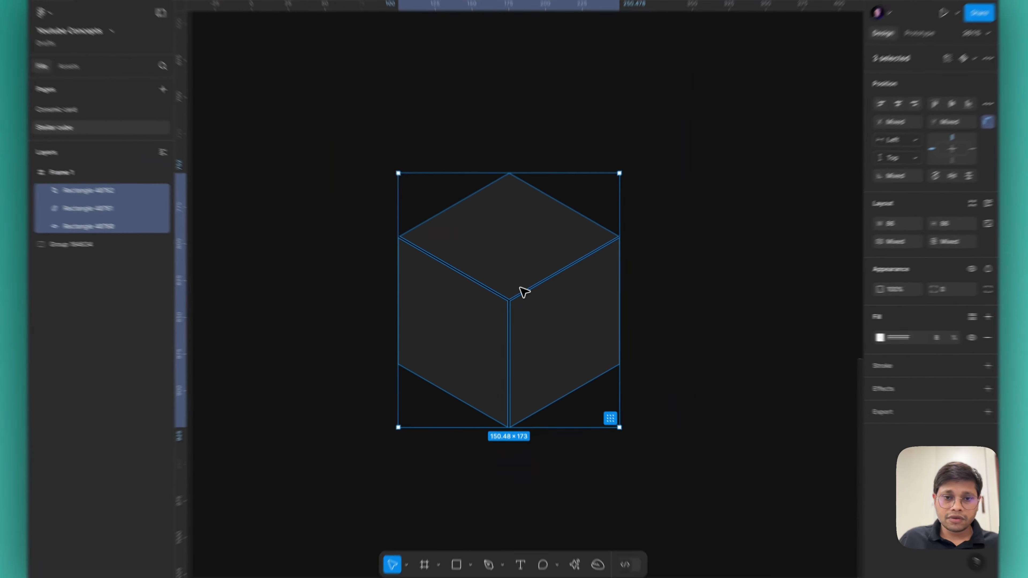
Scale the three selected cube faces down together to 86 × 98.87 and centre the small cube horizontally in the frame.
scroll(521, 293, down, 5)
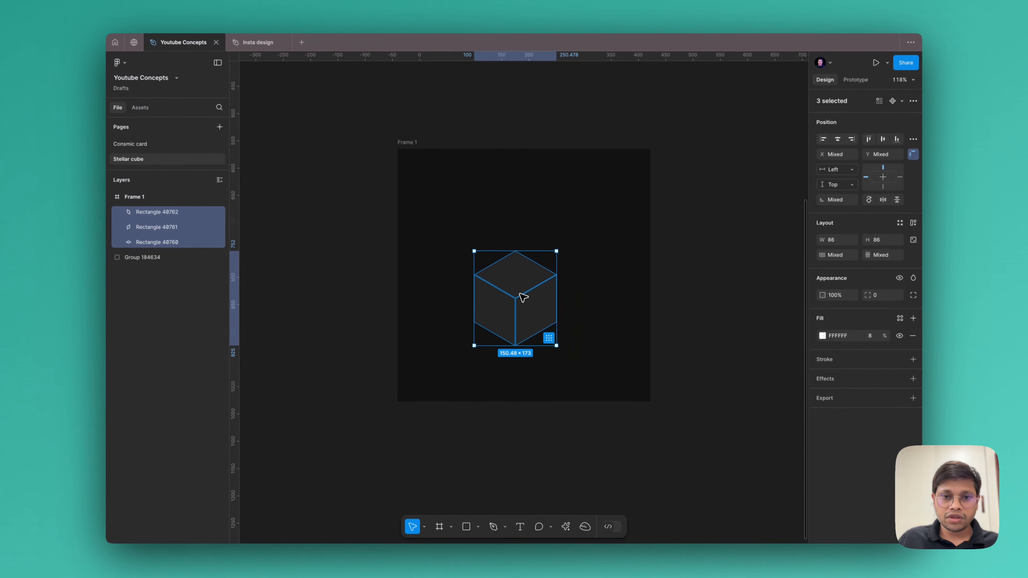
scroll(520, 294, down, 3)
scroll(520, 296, up, 5)
scroll(492, 195, up, 8)
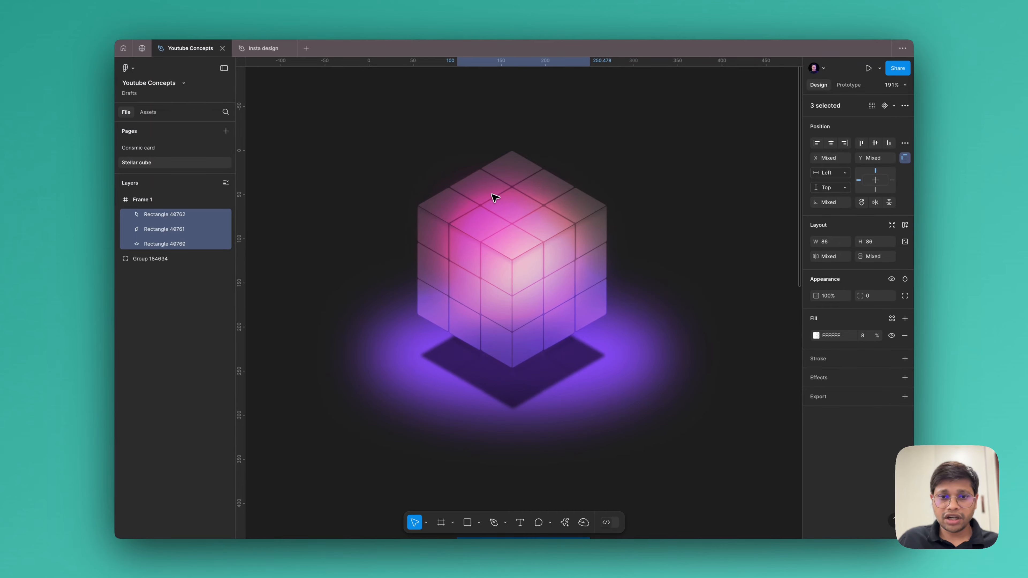
scroll(495, 198, down, 12)
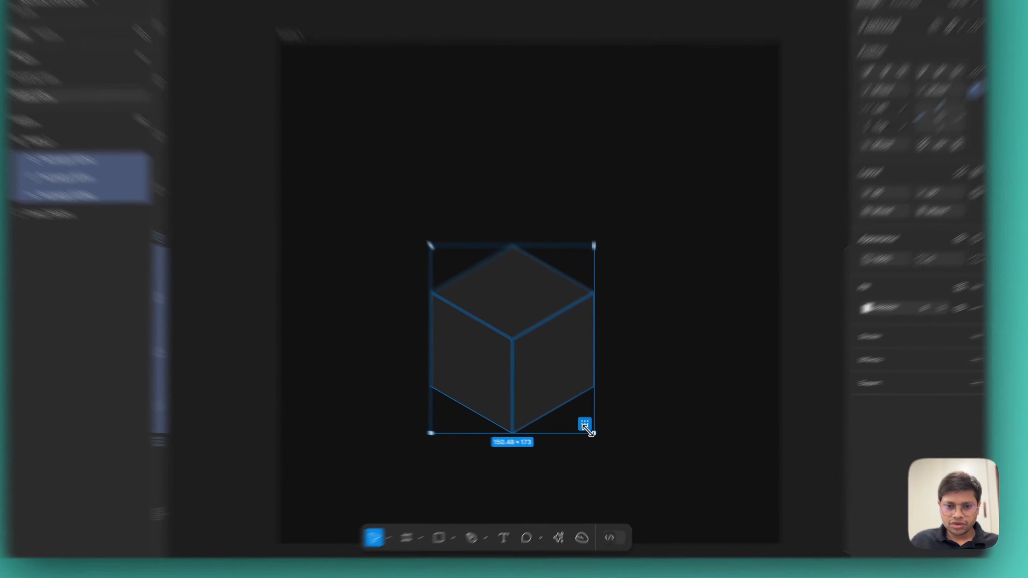
drag(591, 436, 538, 367)
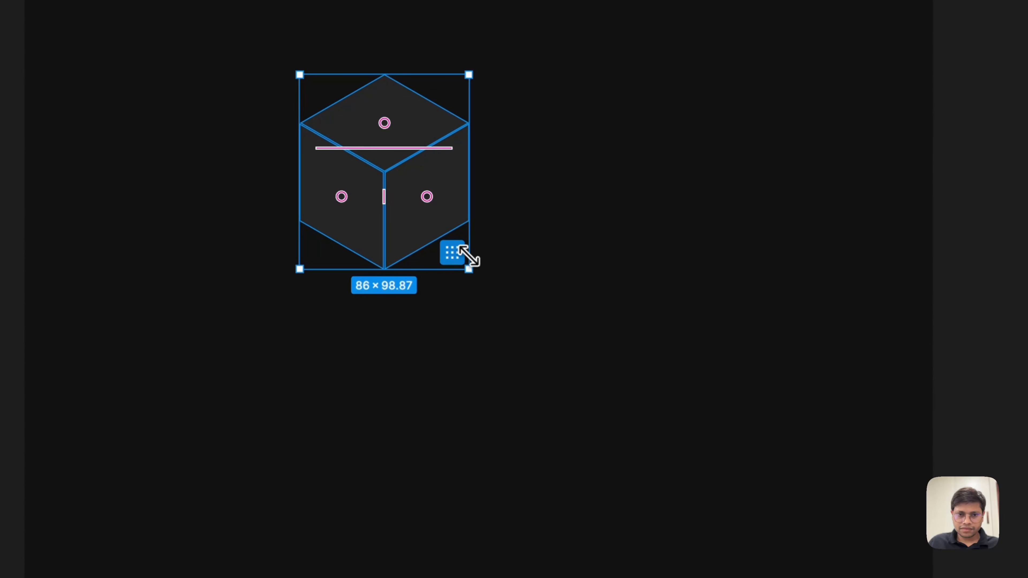
drag(454, 167, 547, 380)
click(578, 375)
Duplicate the top face twice toward the upper right, edge to edge, to form a row of three tiles.
click(418, 281)
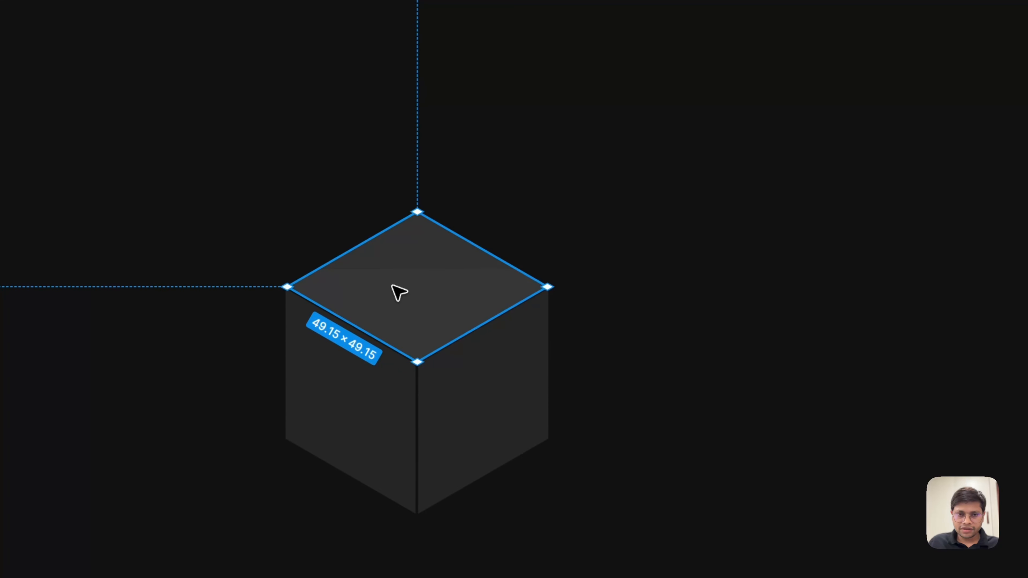
drag(399, 291, 530, 212)
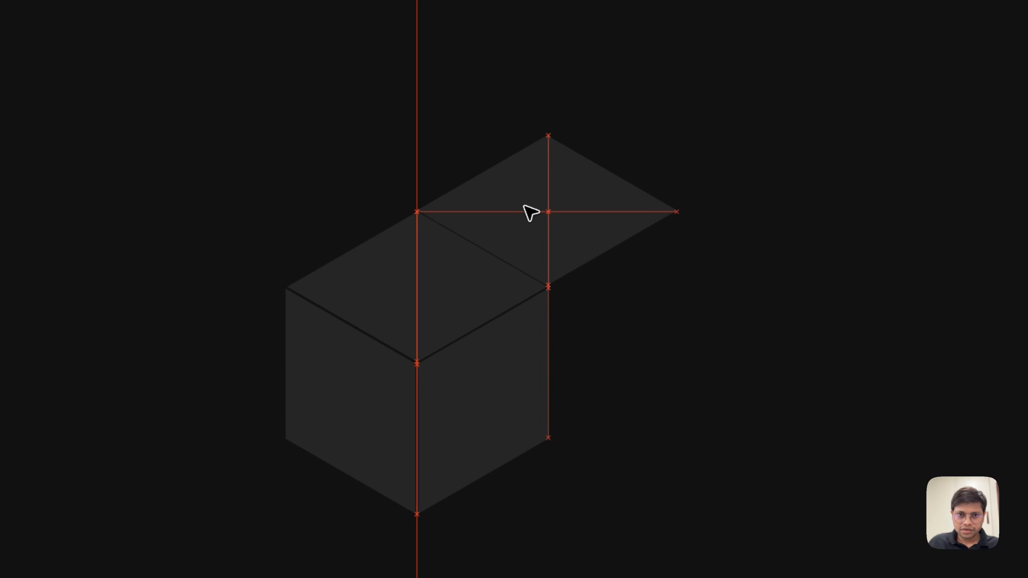
key(super+d)
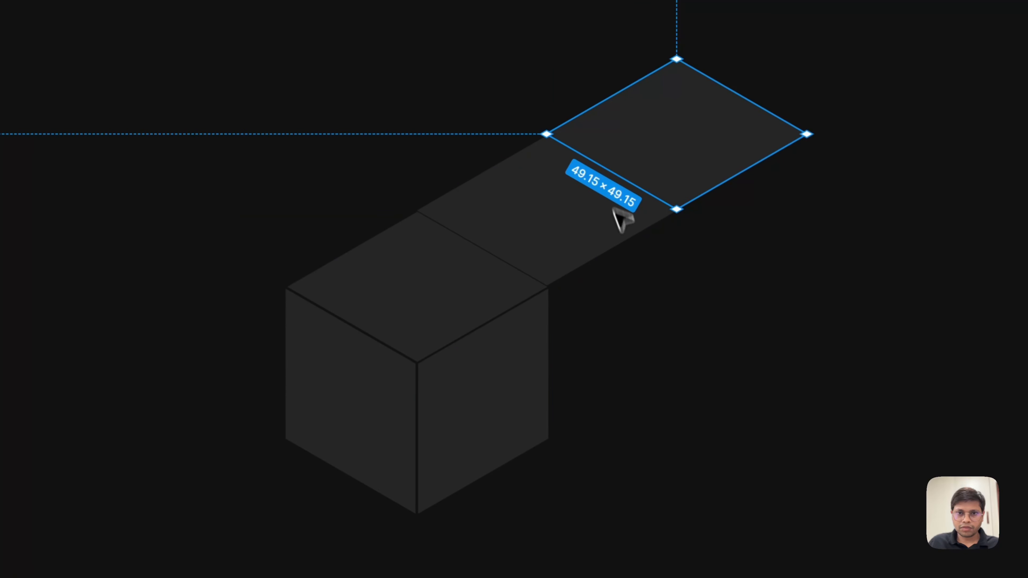
scroll(640, 316, down, 5)
scroll(641, 324, up, 2)
key(super+d)
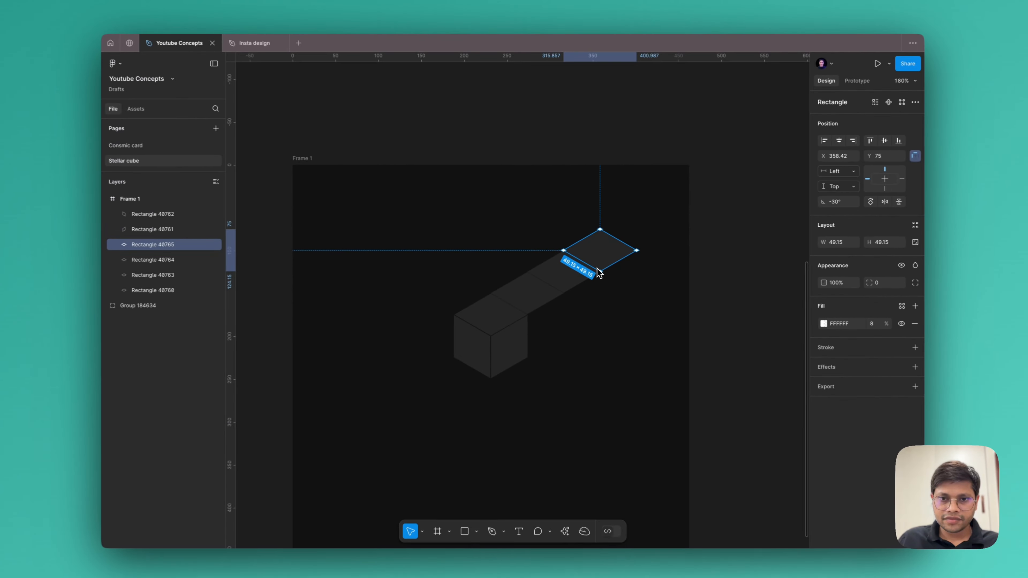
key(shift+1)
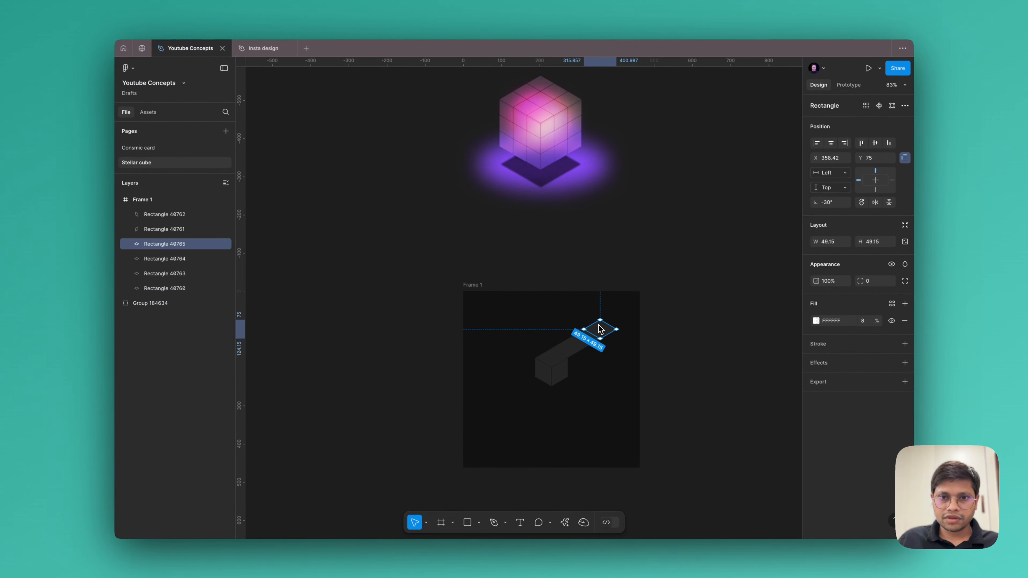
scroll(592, 347, up, 10)
key(BackSpace)
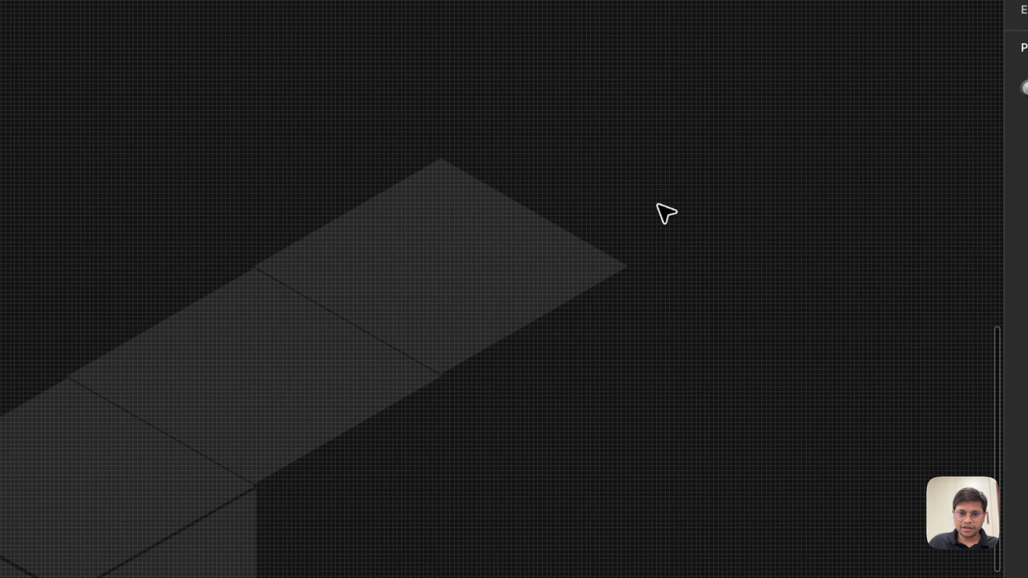
Duplicate the right and left faces along their isometric rows until each has three tiles, deleting the surplus copy.
scroll(657, 205, down, 5)
scroll(631, 264, down, 3)
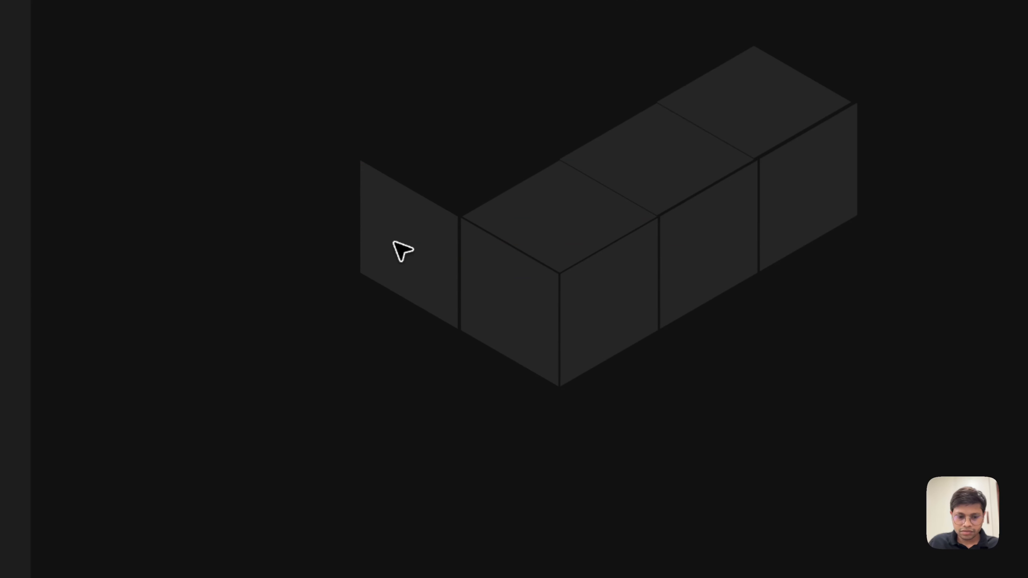
key(super+d)
key(super+d)
key(BackSpace)
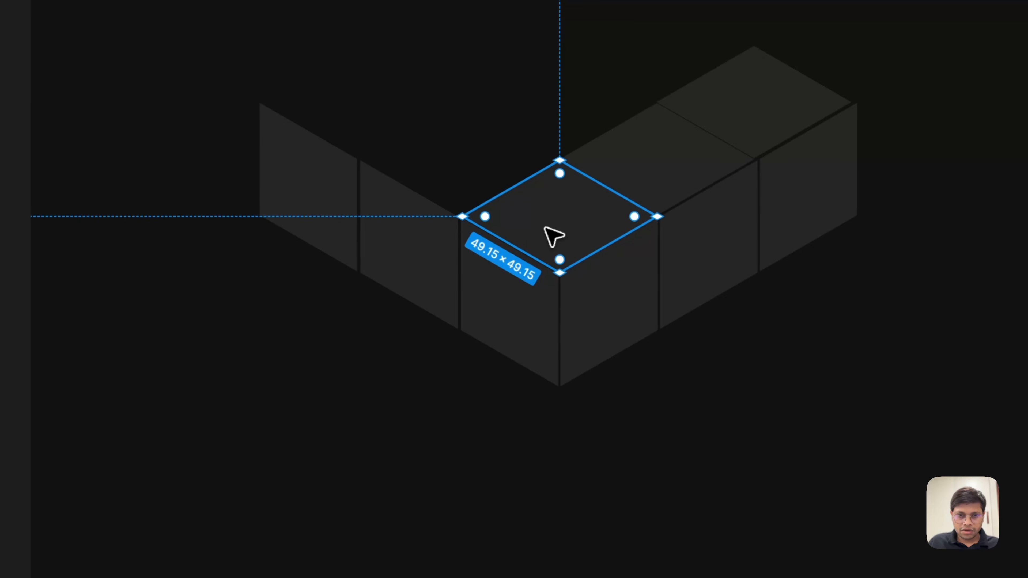
Duplicate the top-face tiles edge to edge until the cube's top is a complete three-by-three grid.
drag(555, 233, 448, 165)
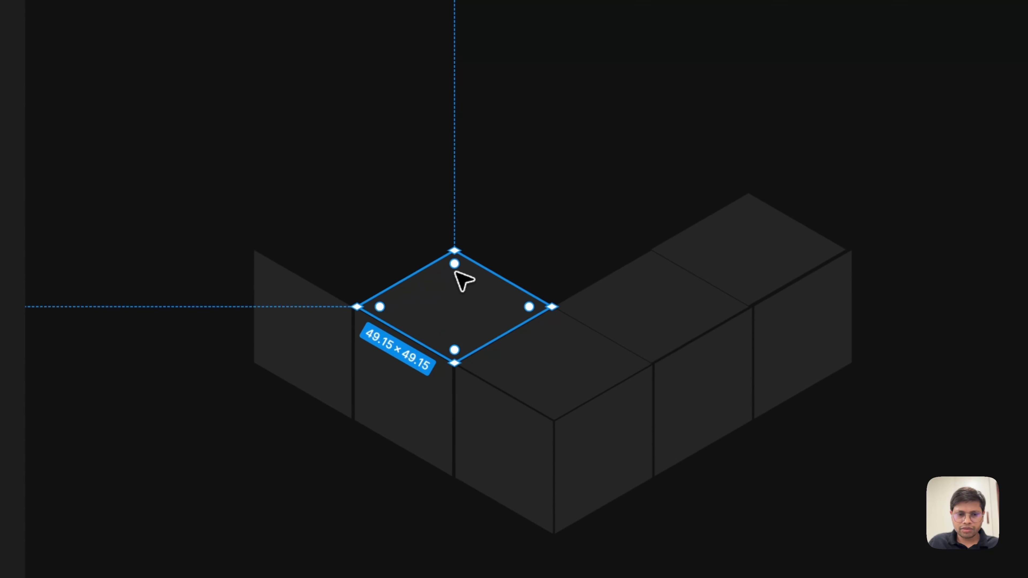
drag(337, 240, 340, 248)
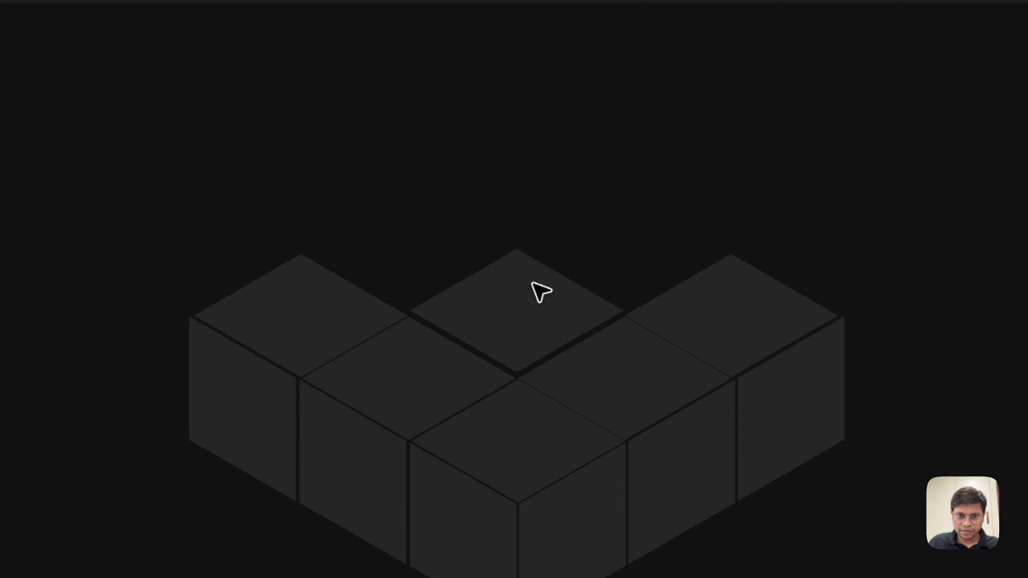
drag(532, 283, 388, 240)
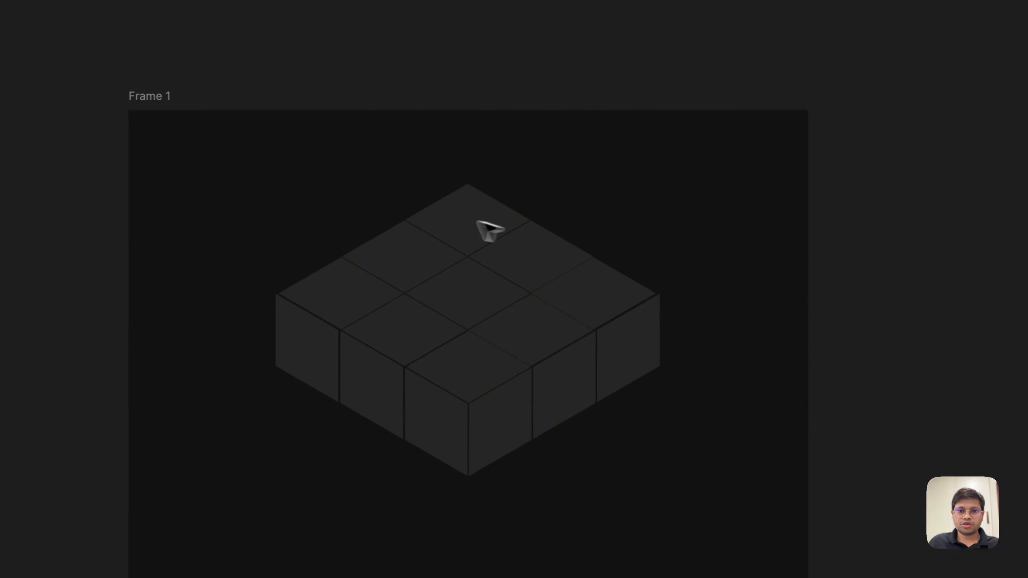
Duplicate the side-face tiles downward to complete both three-by-three sides, and move the whole cube out of the frame to its left.
drag(272, 197, 678, 501)
click(656, 522)
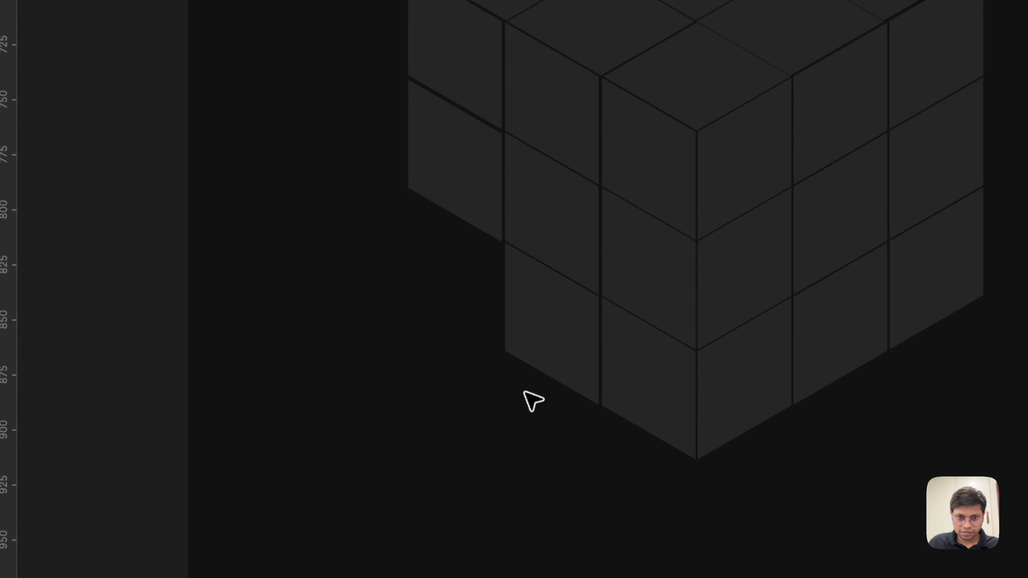
click(417, 316)
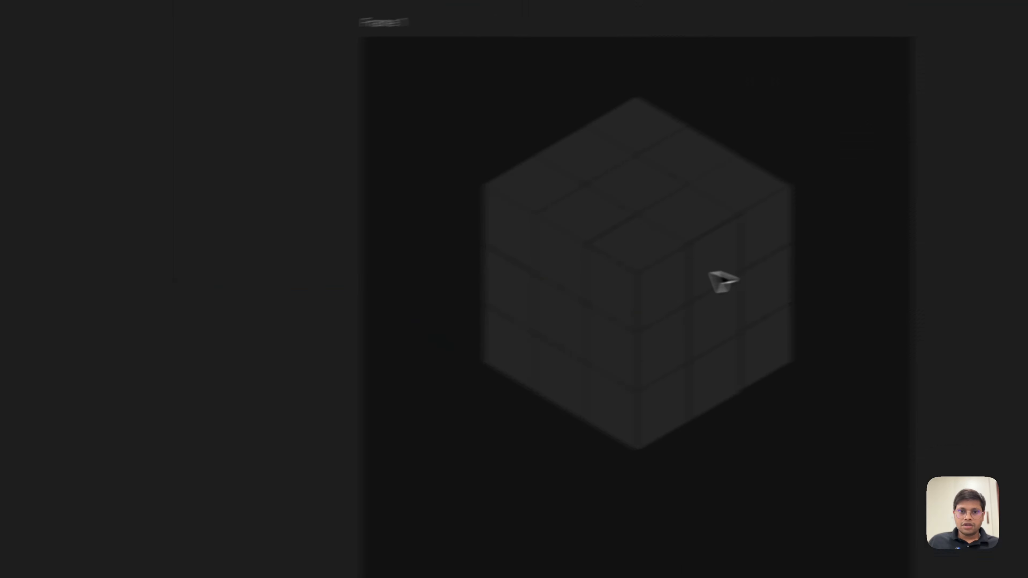
drag(647, 110, 411, 417)
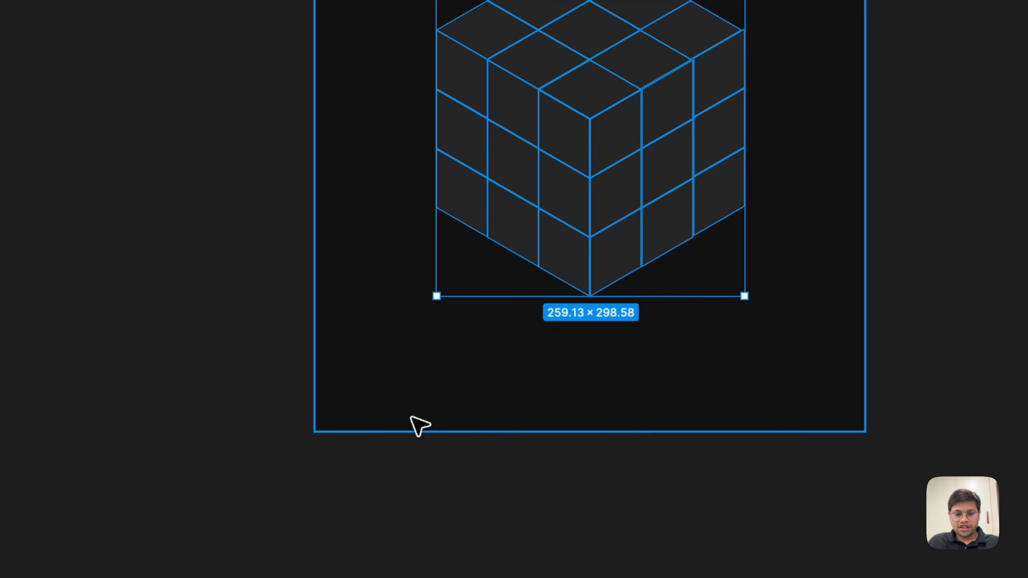
drag(532, 222, 576, 199)
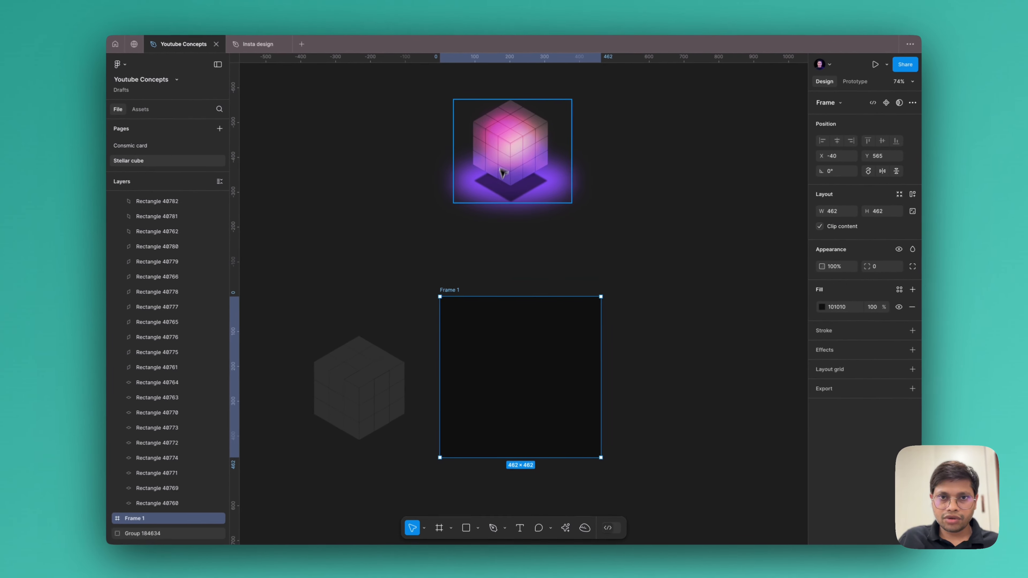
Draw an ellipse of 218 × 174 in the upper part of the empty frame and tilt it clockwise by about 19°.
scroll(526, 399, up, 3)
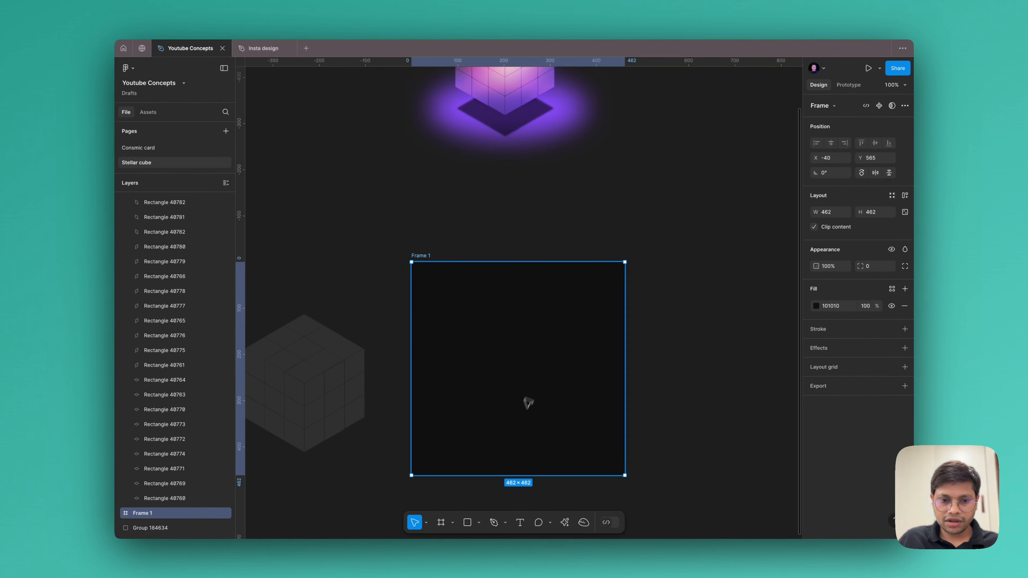
click(477, 523)
click(485, 466)
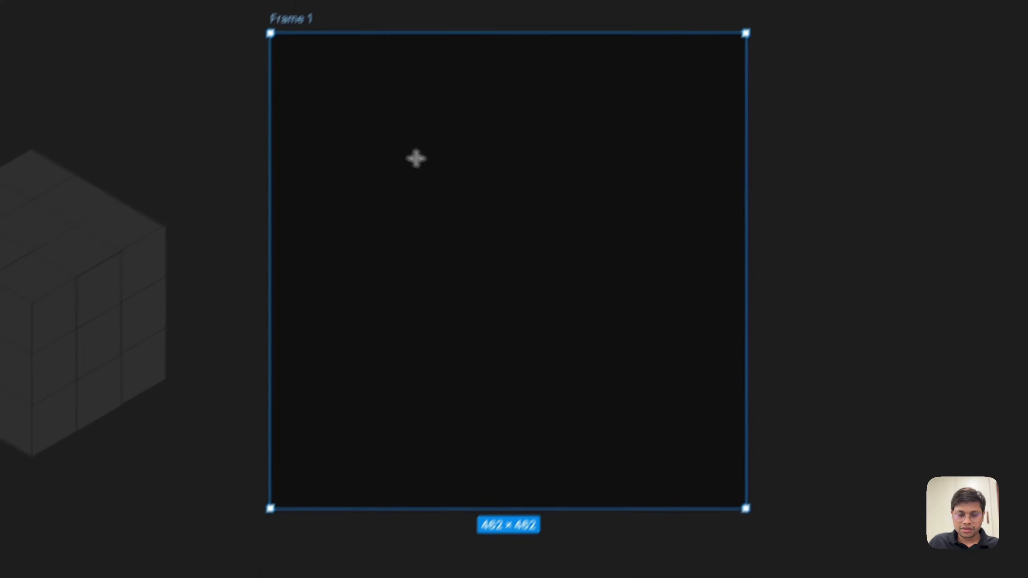
mouse_move(400, 119)
mouse_down()
mouse_move(558, 379)
mouse_move(589, 360)
mouse_move(588, 347)
mouse_up()
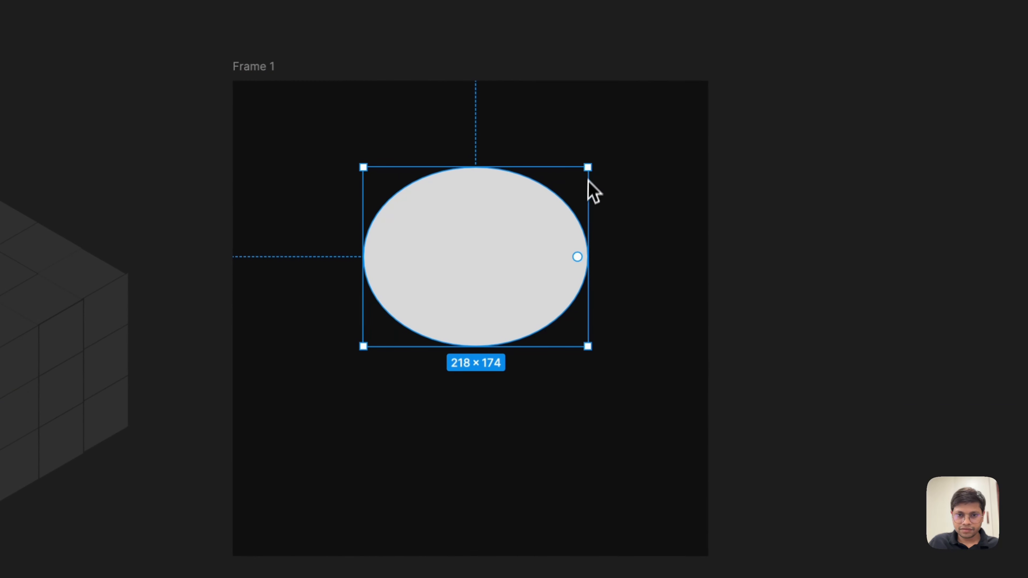
drag(499, 281, 495, 295)
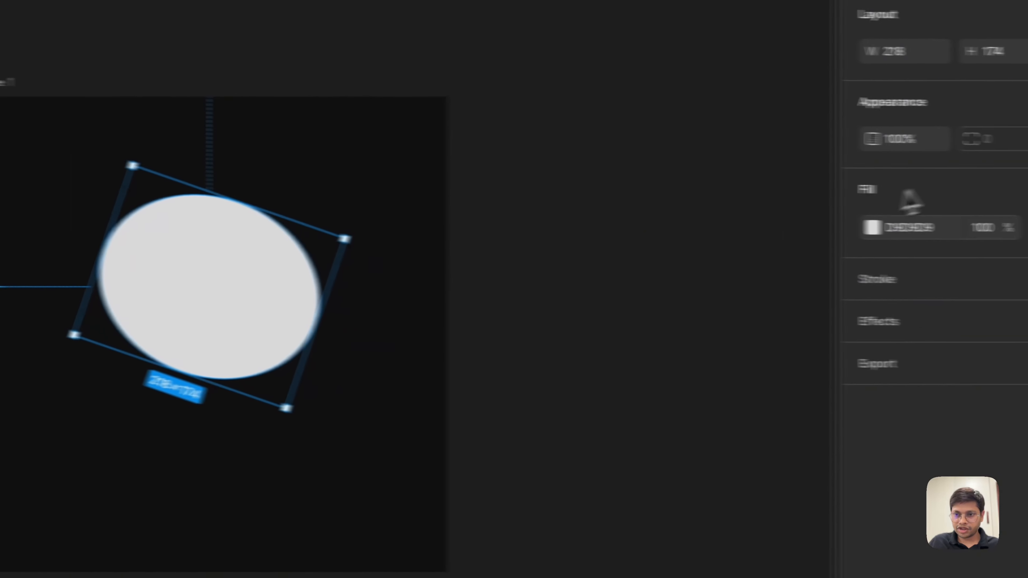
Change the ellipse's fill to a linear gradient, rotate the gradient to run lengthwise, and set its 0% stop to FF3636.
click(785, 225)
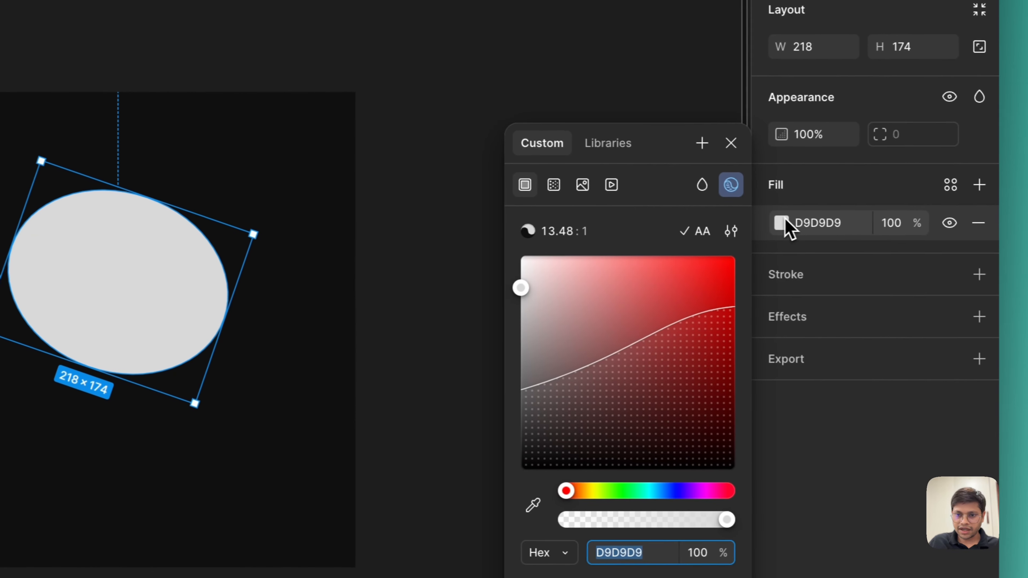
click(547, 190)
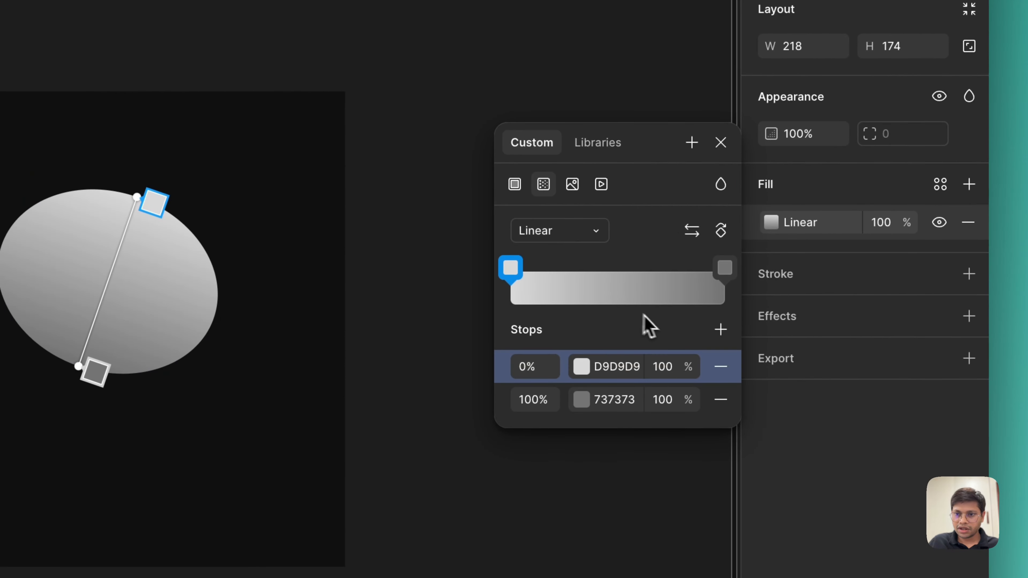
click(720, 237)
click(583, 366)
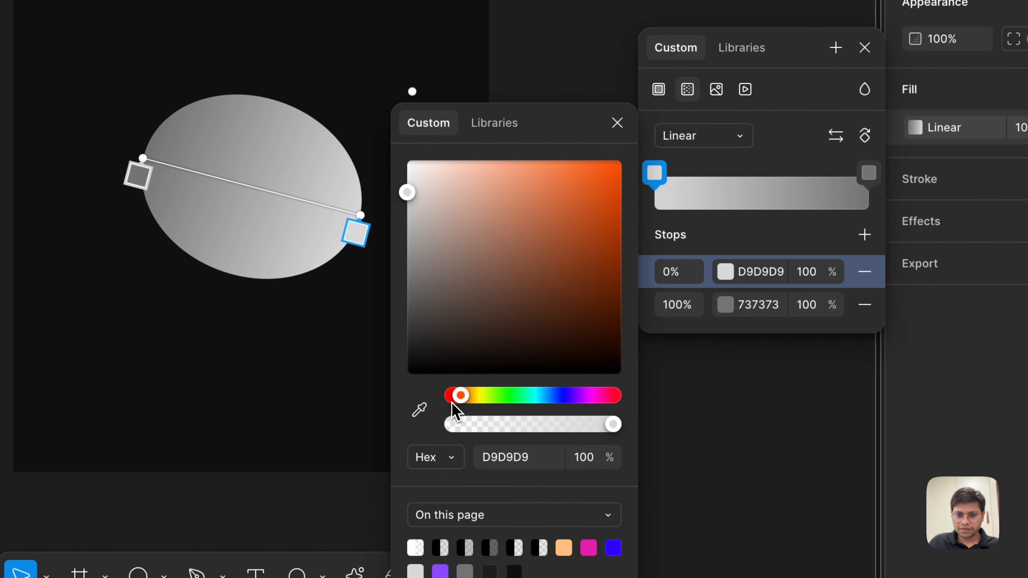
click(576, 162)
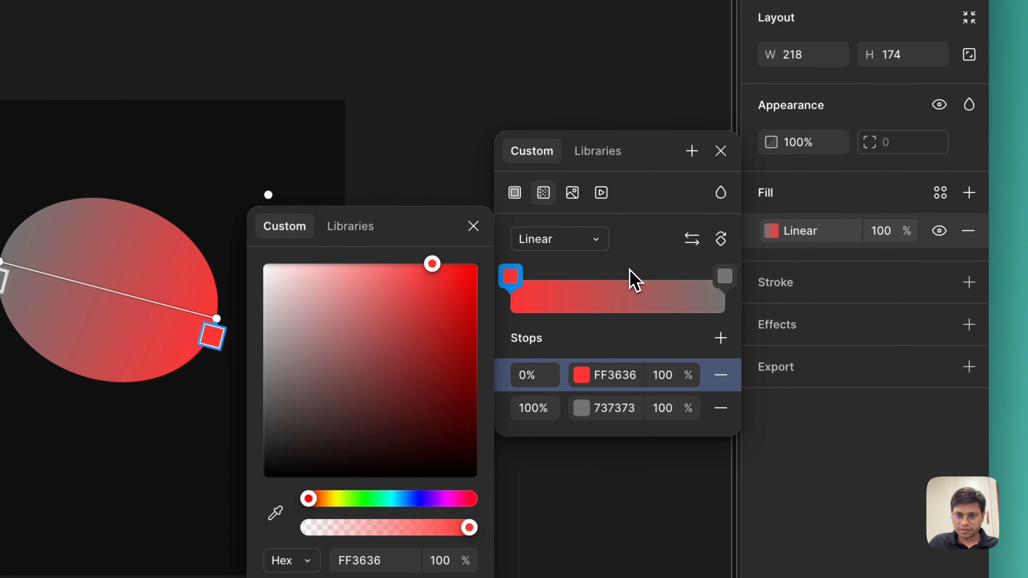
Move the second gradient stop to 44% in purple C250FF and add a third stop at 100% in light yellow E7FF8F.
drag(724, 277, 606, 283)
click(432, 500)
drag(421, 364, 409, 134)
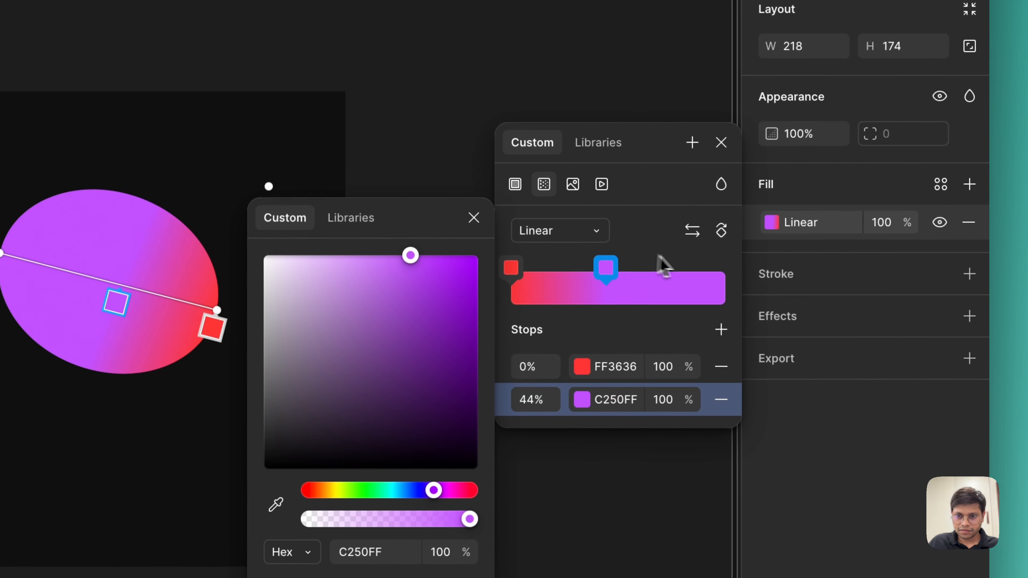
click(729, 219)
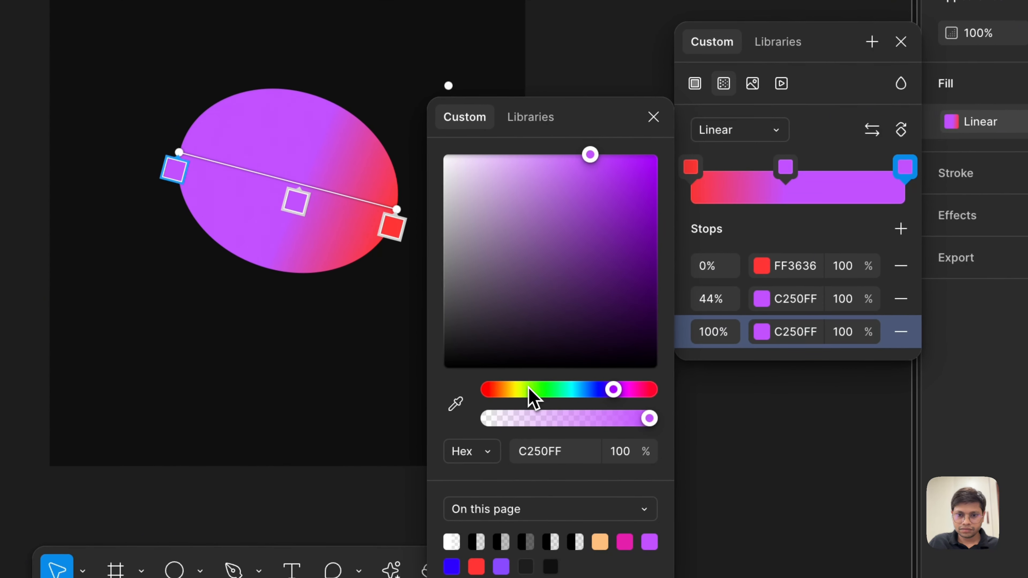
click(523, 390)
drag(533, 194, 538, 101)
click(643, 171)
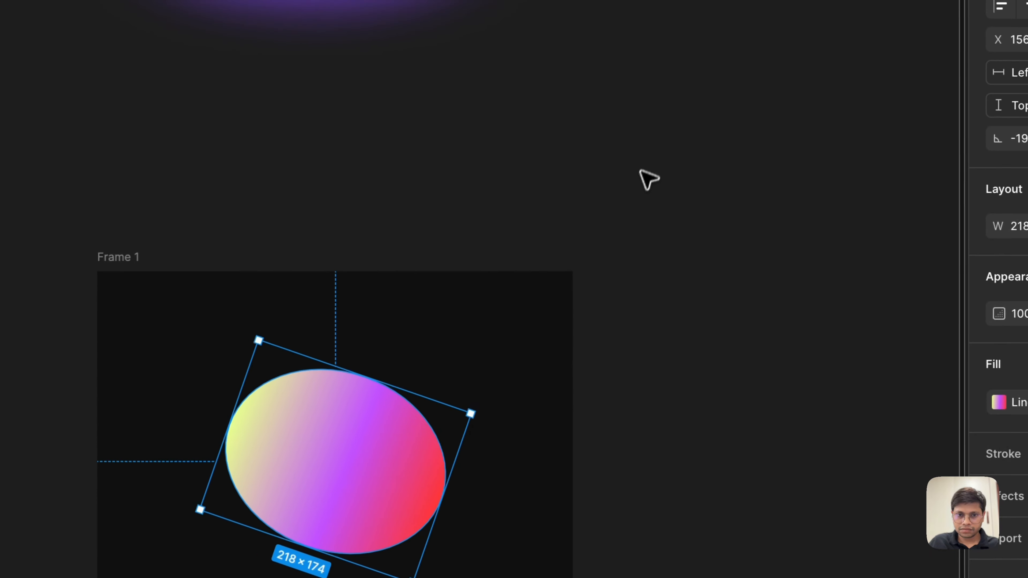
Add a layer blur of 34 to the gradient ellipse.
scroll(646, 166, up, 4)
scroll(645, 161, down, 5)
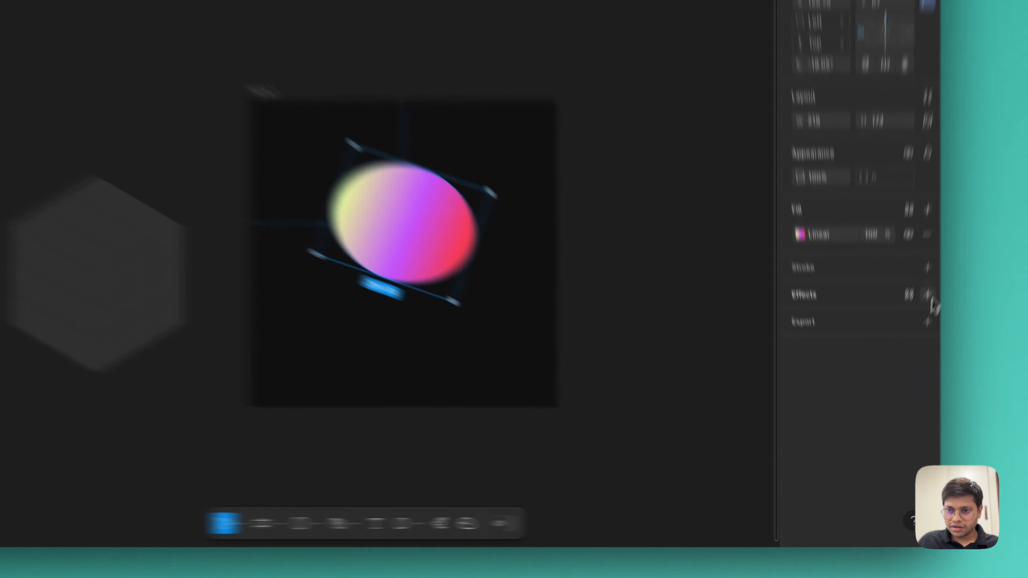
click(905, 362)
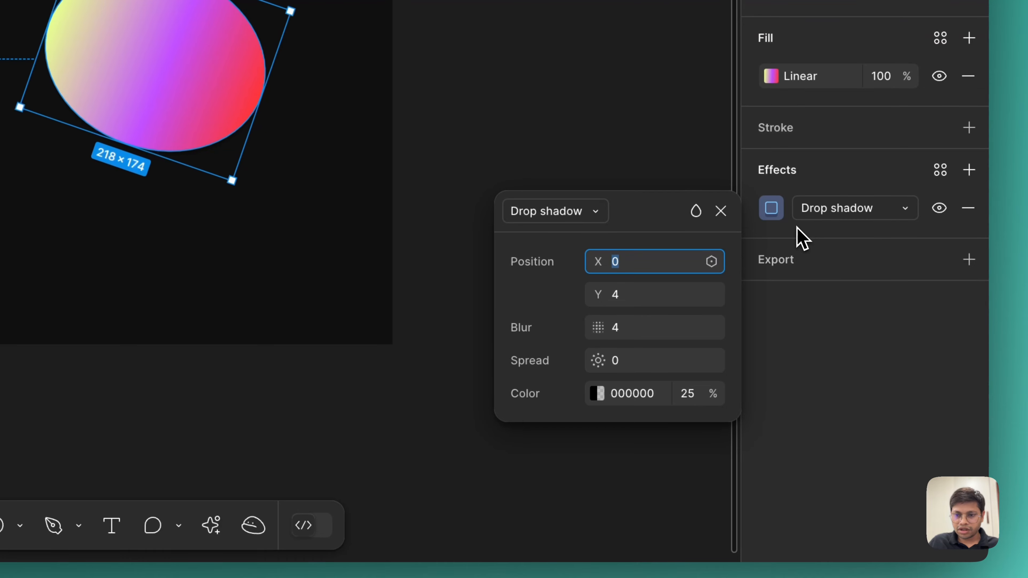
click(854, 208)
click(817, 237)
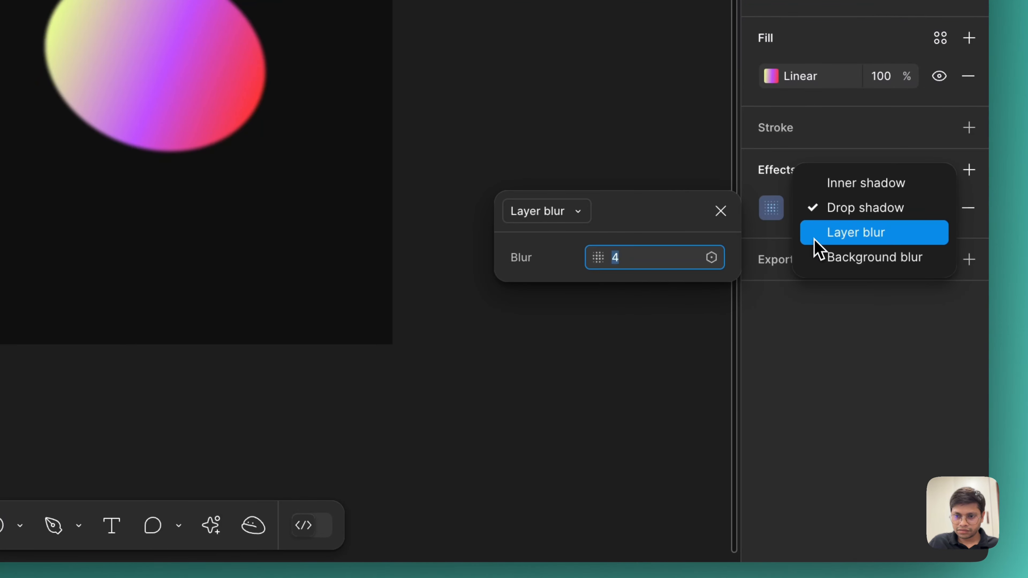
text(34)
key(Return)
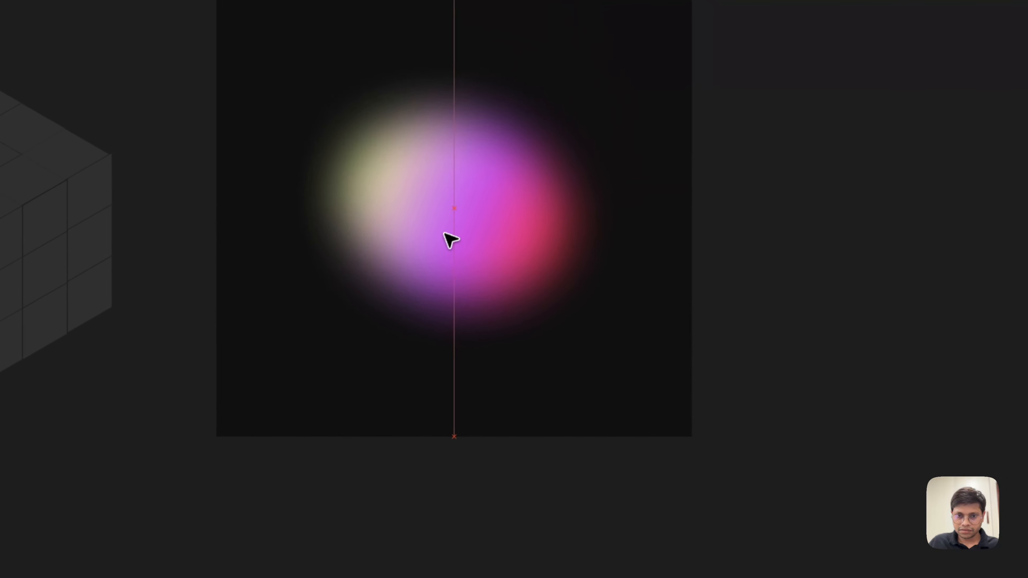
Centre the blurred ellipse horizontally in the frame and rotate it to 150.41°.
click(445, 243)
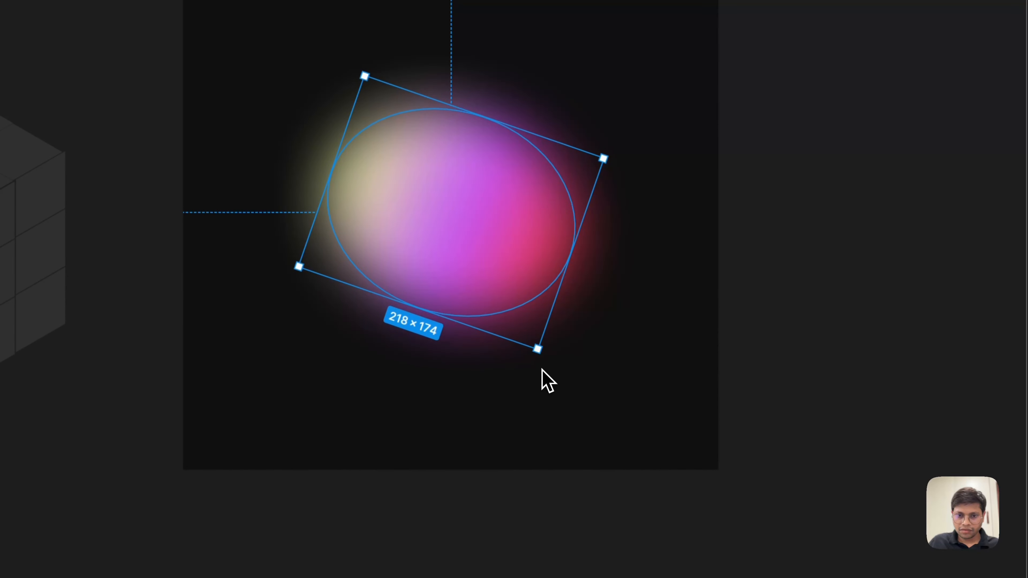
drag(540, 363, 409, 110)
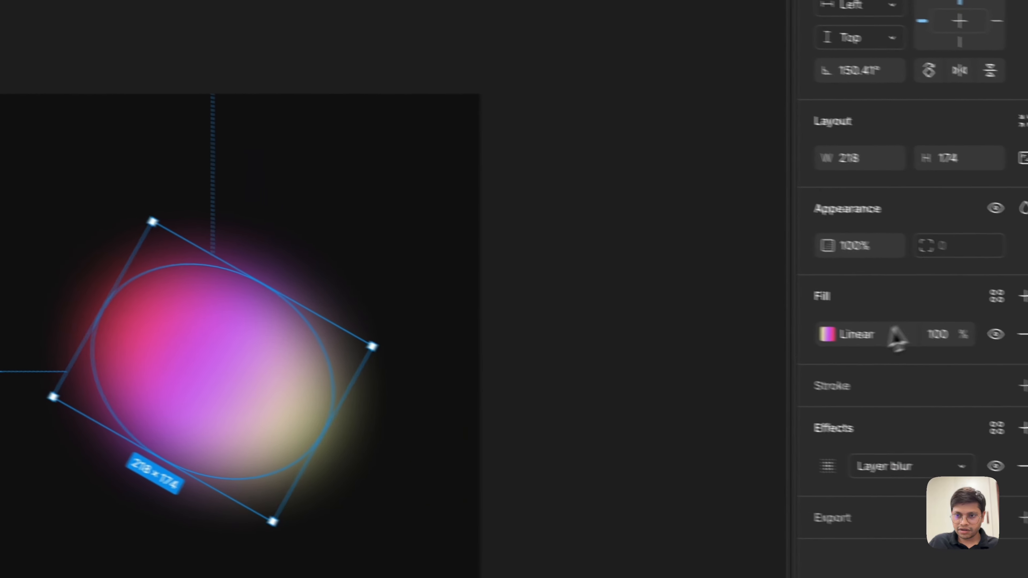
Rotate the ellipse's gradient line to about -31° and shift the purple C250FF stop toward the yellow end.
click(989, 363)
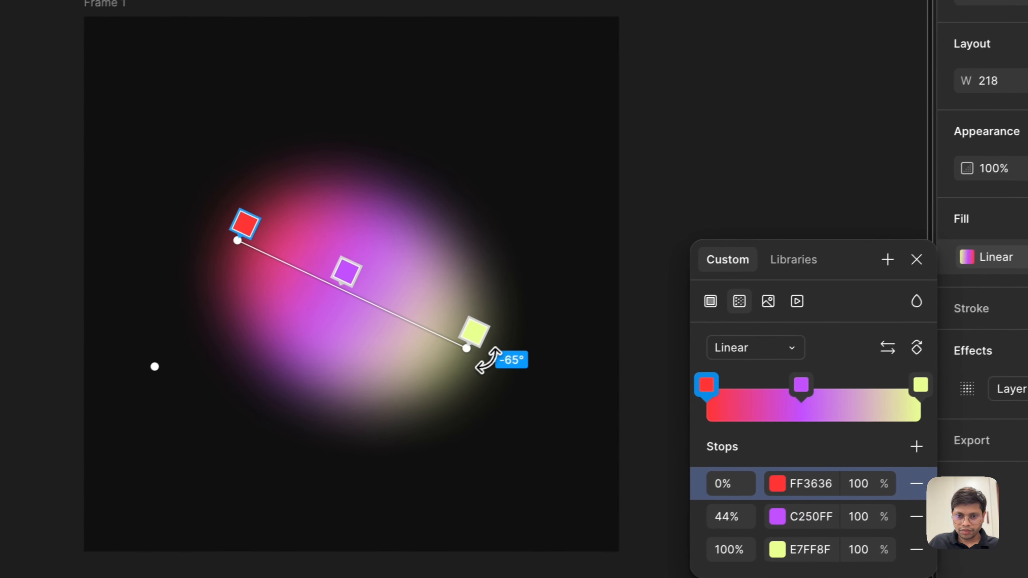
drag(488, 360, 424, 405)
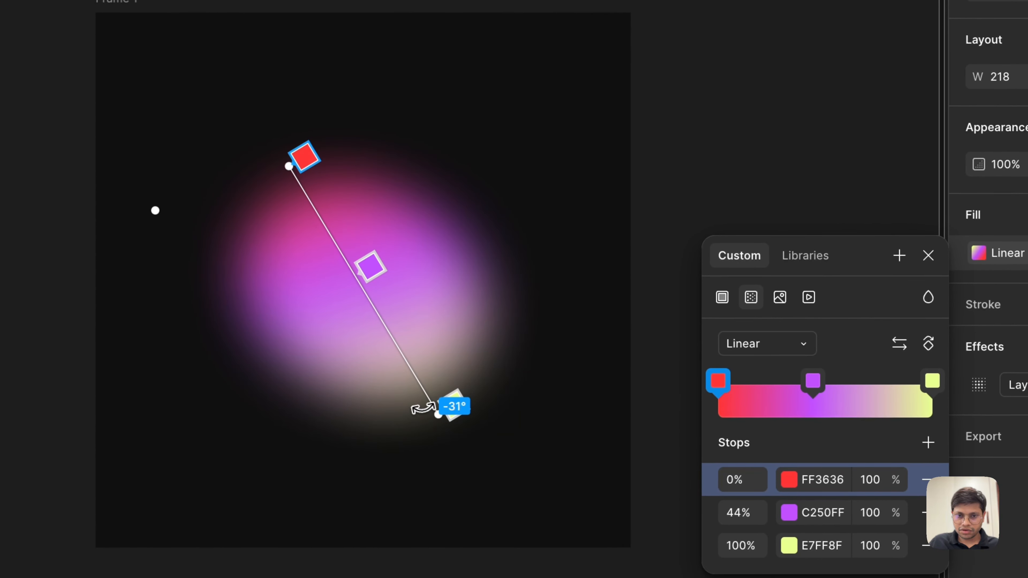
drag(371, 266, 373, 293)
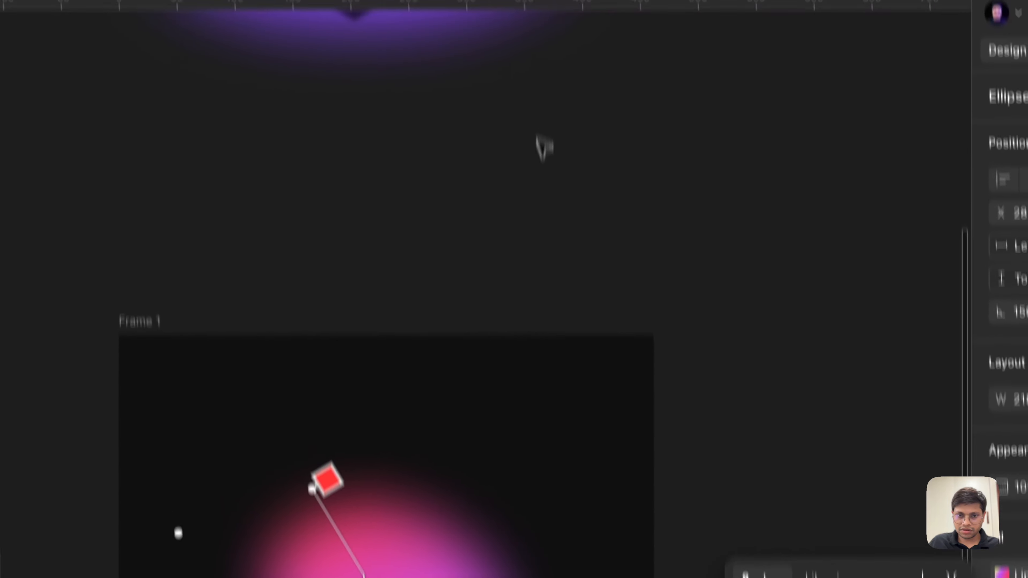
click(540, 140)
Move the blurred ellipse up in the frame and duplicate it, offsetting one of the two ellipses downward to lengthen the glow.
drag(400, 361, 399, 295)
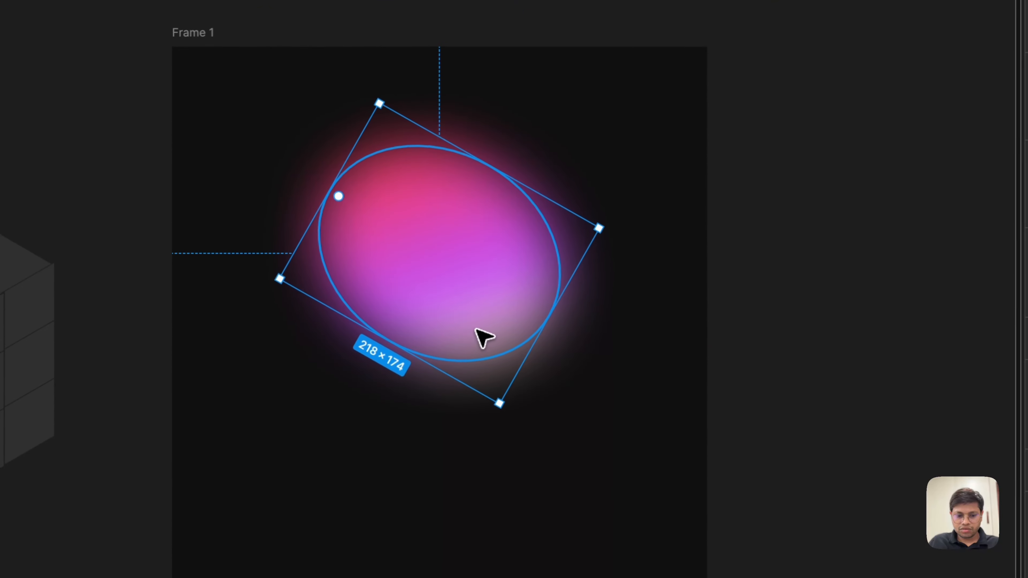
key(super+d)
drag(481, 291, 484, 361)
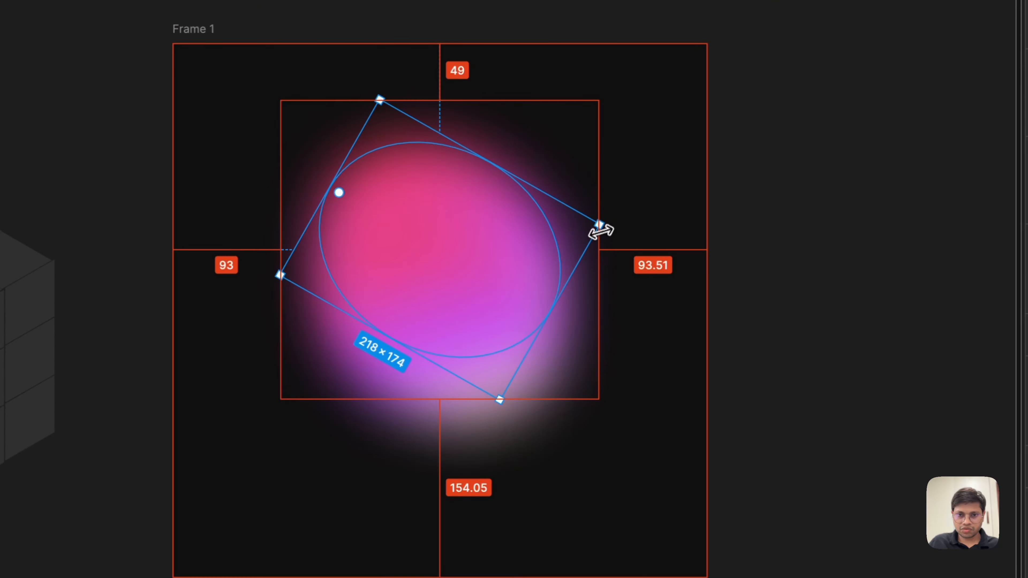
Scale the upper ellipse about its centre to 159.35 × 127.19, and select both ellipses to shrink the glow.
drag(601, 231, 551, 229)
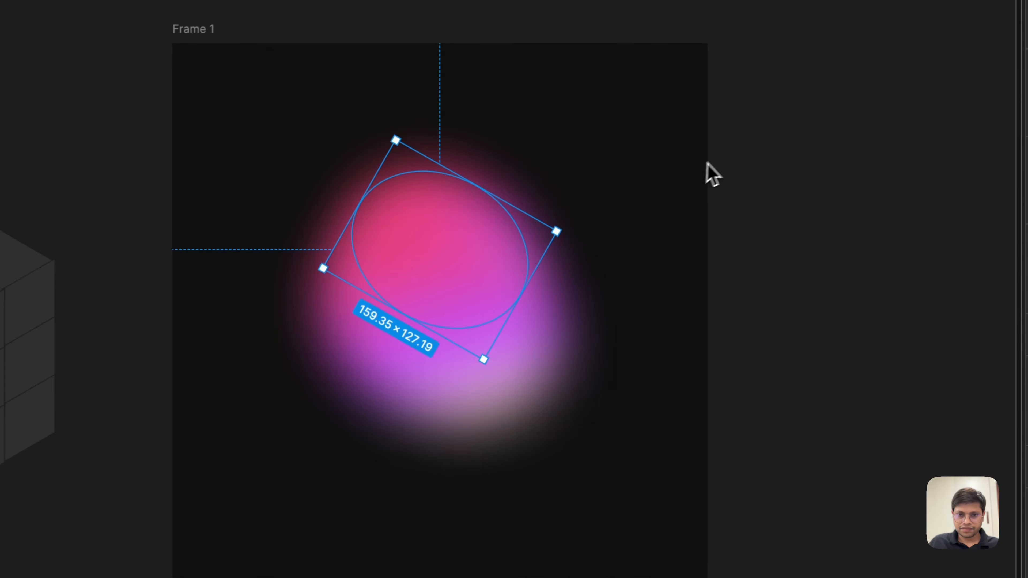
drag(720, 154, 329, 384)
Place the tiled cube over the glow in the frame, centred horizontally and 60 from the top edge.
click(18, 410)
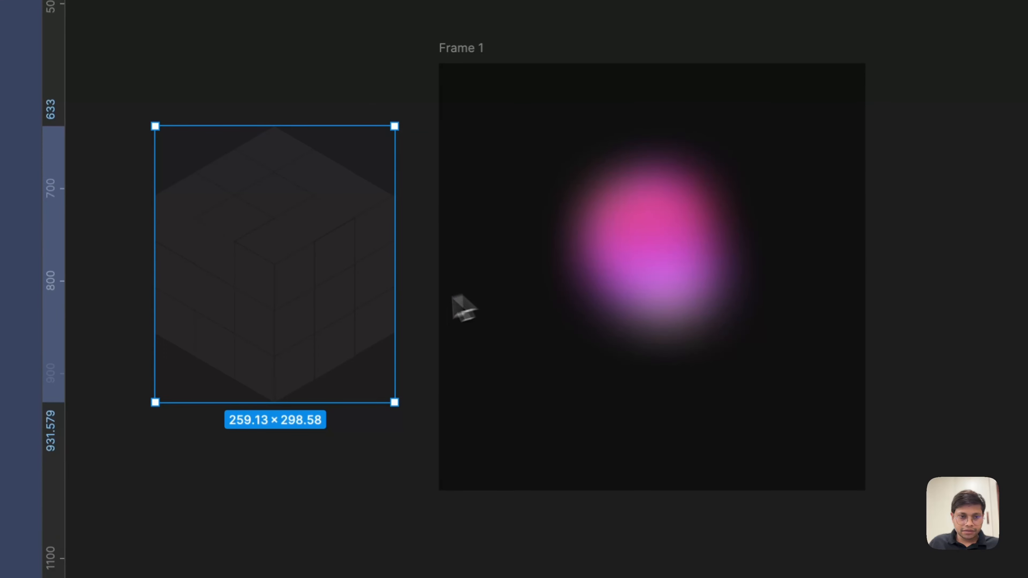
scroll(452, 298, left, 2)
scroll(452, 298, up, 1)
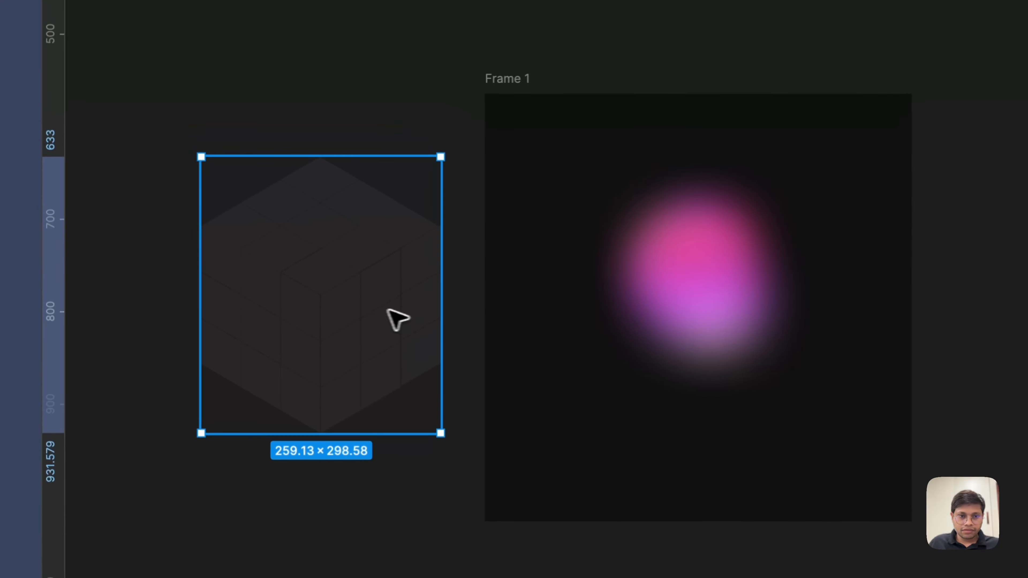
drag(323, 309, 695, 294)
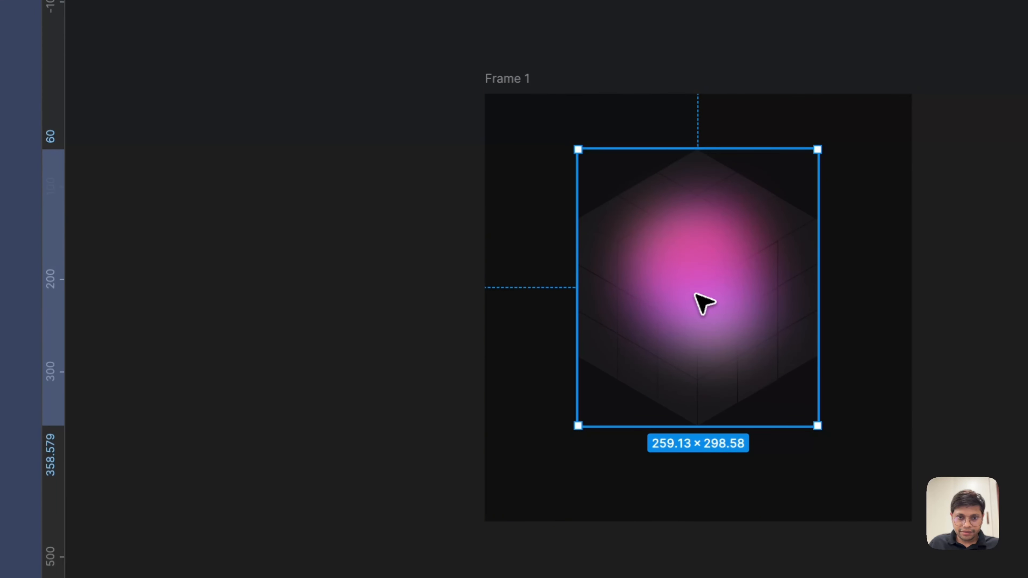
Shift the selected cube tile group aside, set its blend mode to Color dodge, and place it back over the cube.
scroll(695, 294, up, 2)
drag(593, 375, 713, 372)
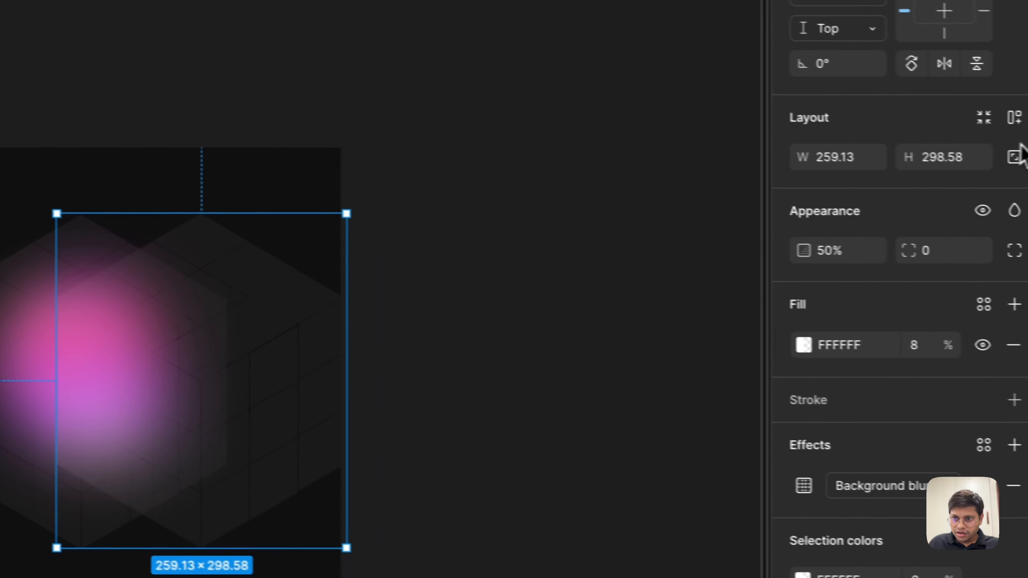
click(1014, 210)
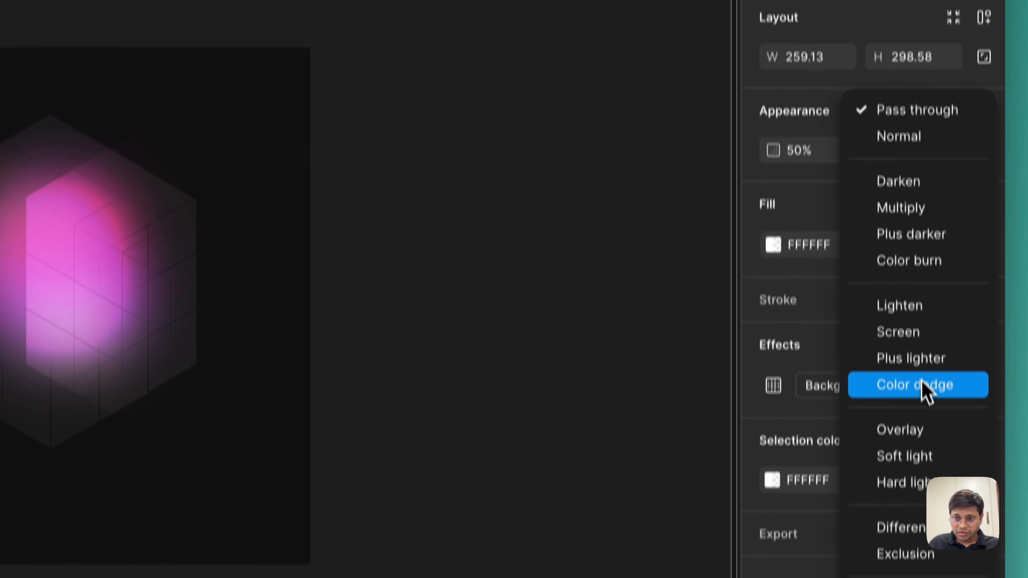
click(924, 483)
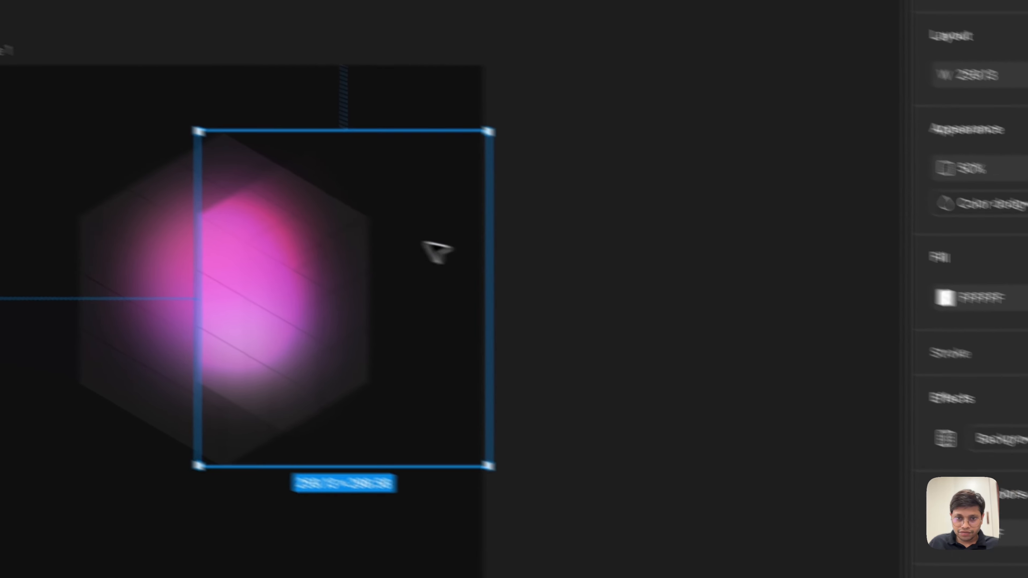
drag(352, 230, 234, 231)
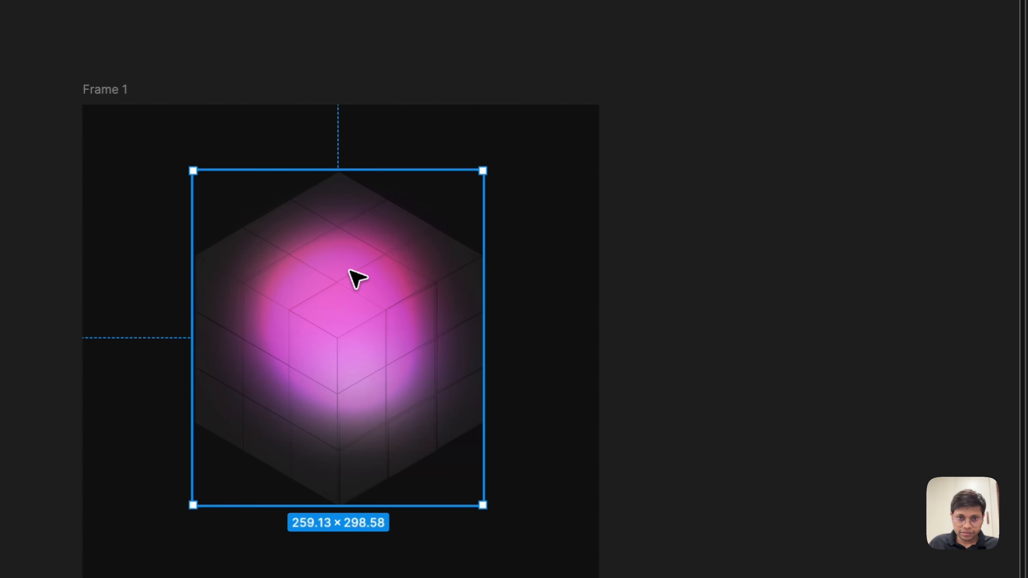
scroll(357, 279, down, 5)
scroll(356, 279, up, 8)
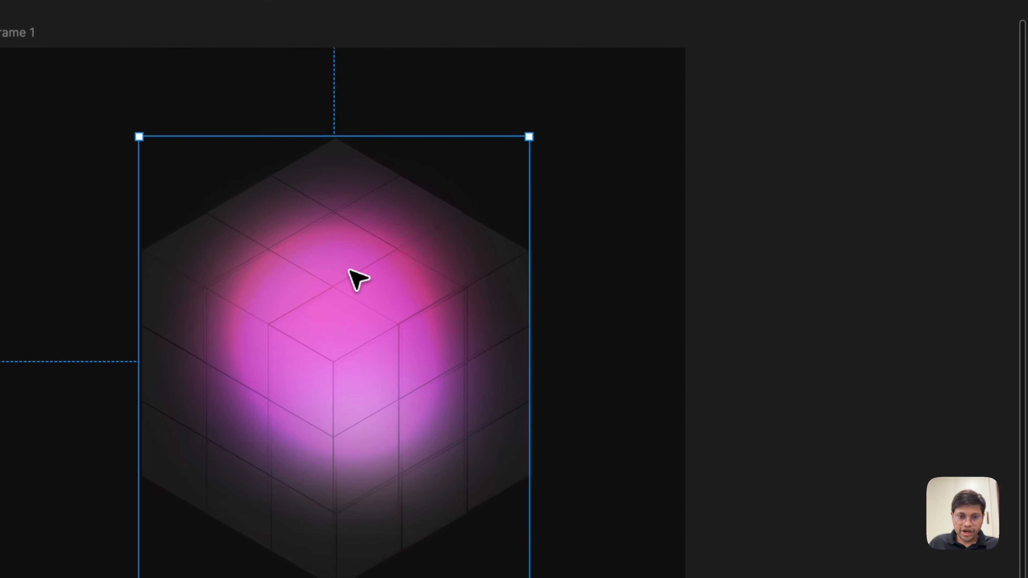
scroll(358, 280, down, 3)
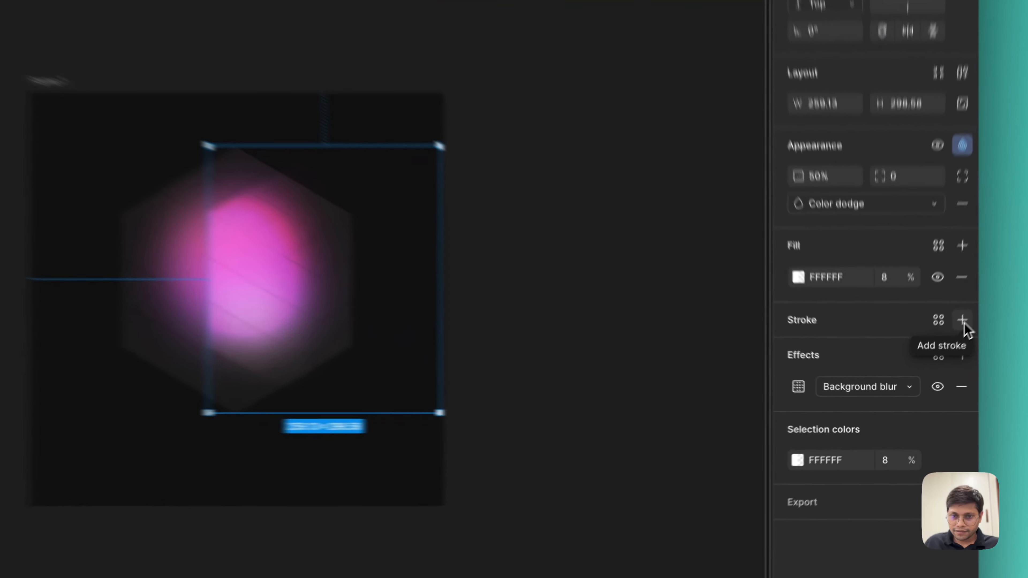
Add an inside stroke of 000000 at 100% and weight 1 to the Color dodge tile group.
click(963, 320)
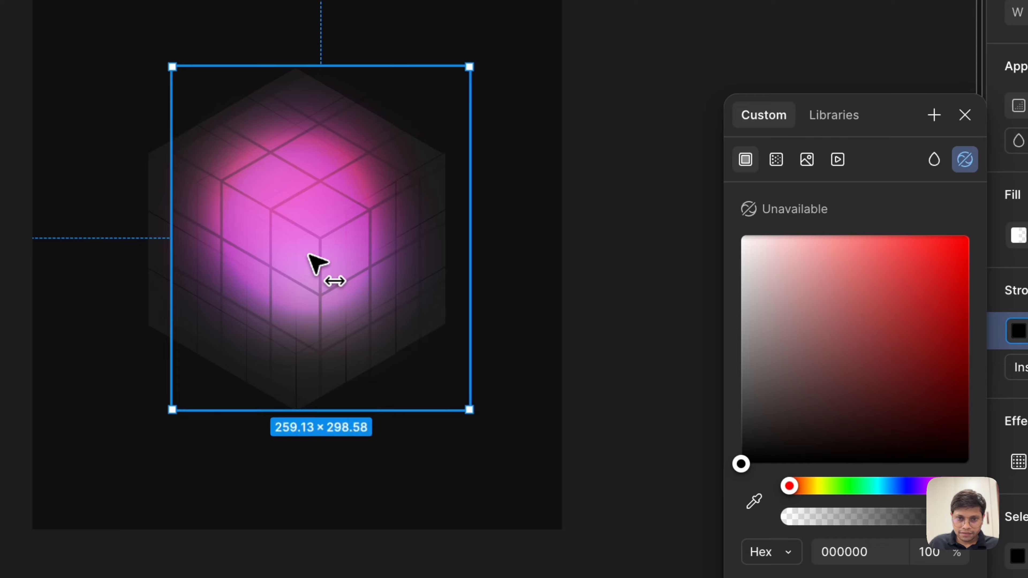
scroll(322, 264, up, 10)
scroll(308, 255, down, 10)
key(Escape)
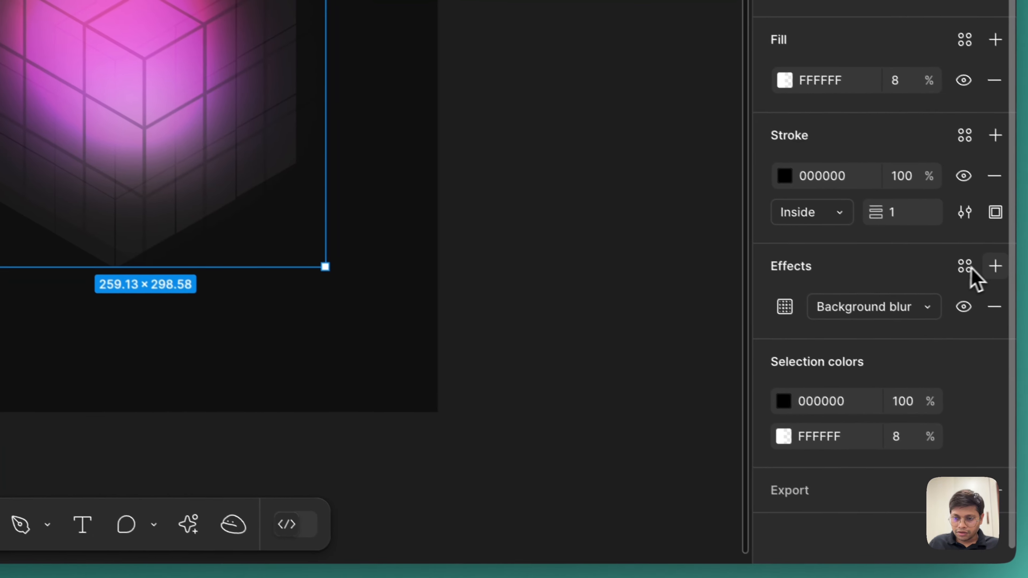
Try to add an inner shadow effect to the stroked tile group.
click(989, 263)
click(567, 260)
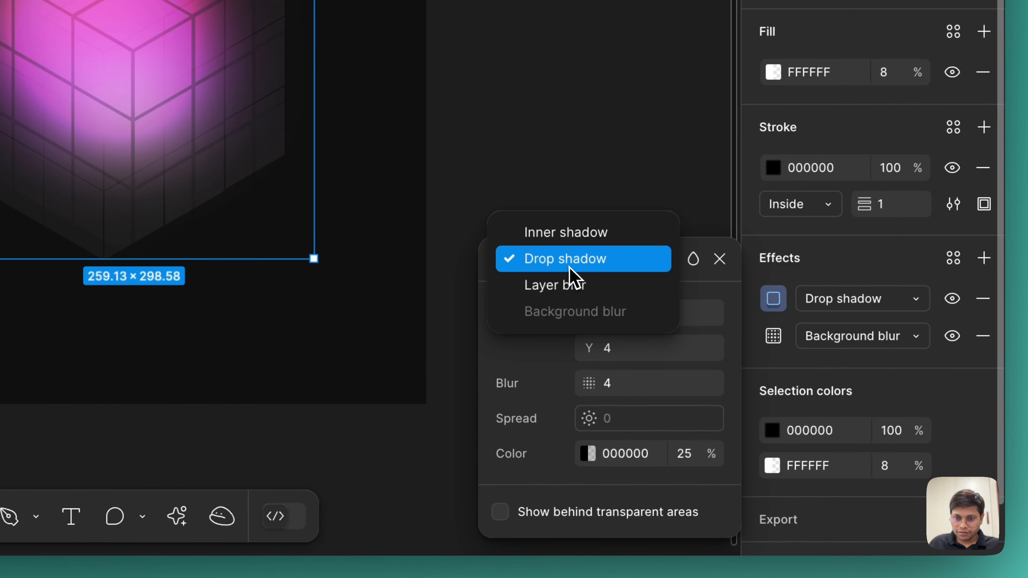
click(571, 239)
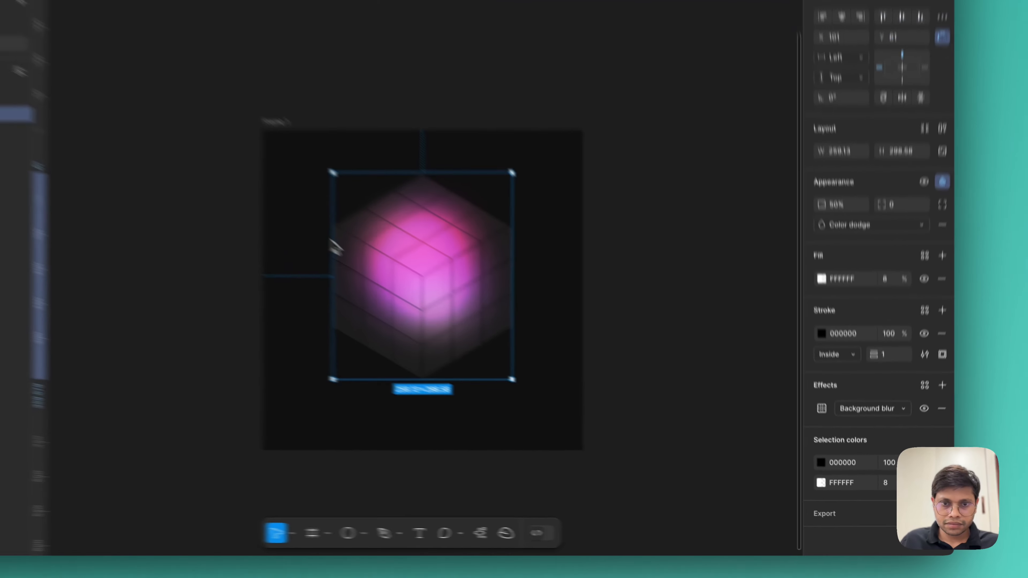
Add a 000000 inner shadow with Y 4 and blur 4 to the aligned tile group and adjust the shadow's opacity.
scroll(445, 306, up, 5)
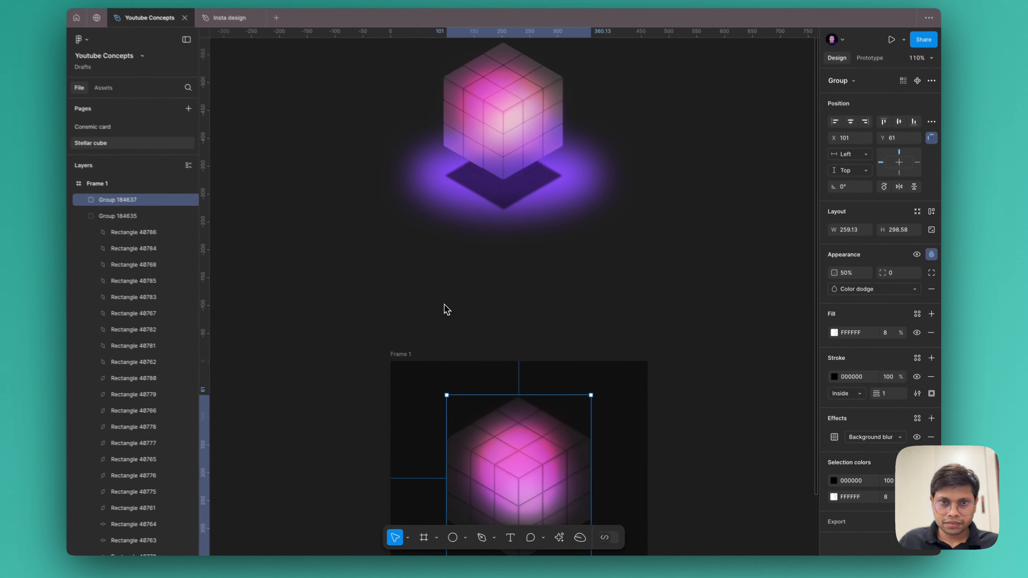
scroll(456, 314, down, 5)
scroll(528, 377, up, 5)
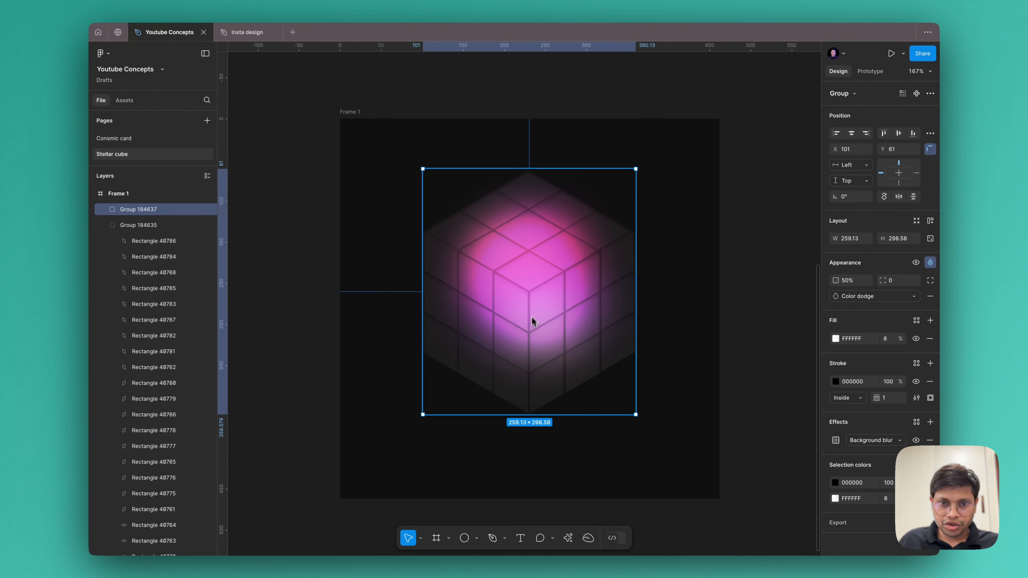
scroll(527, 312, up, 3)
scroll(525, 315, down, 2)
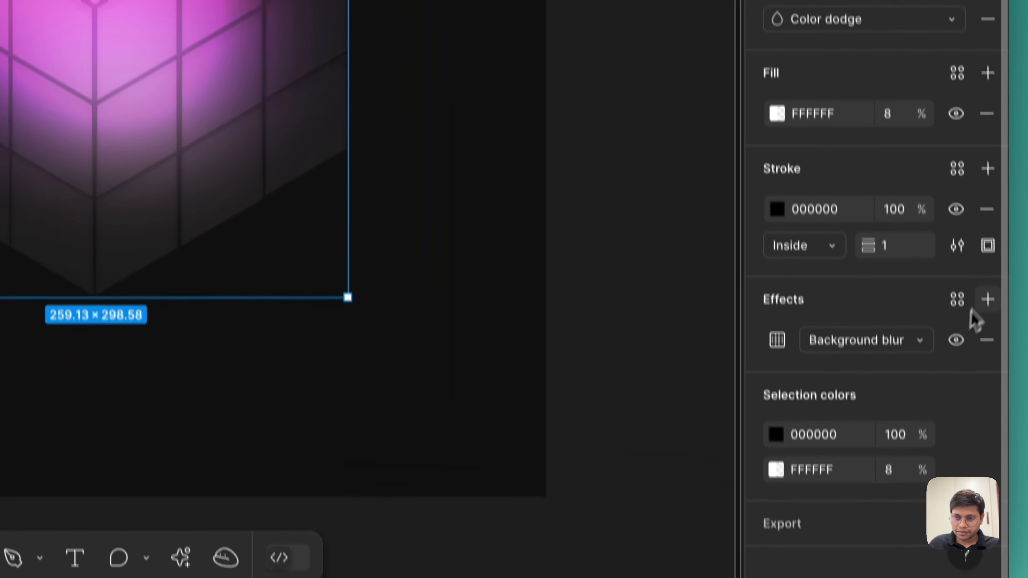
click(1021, 378)
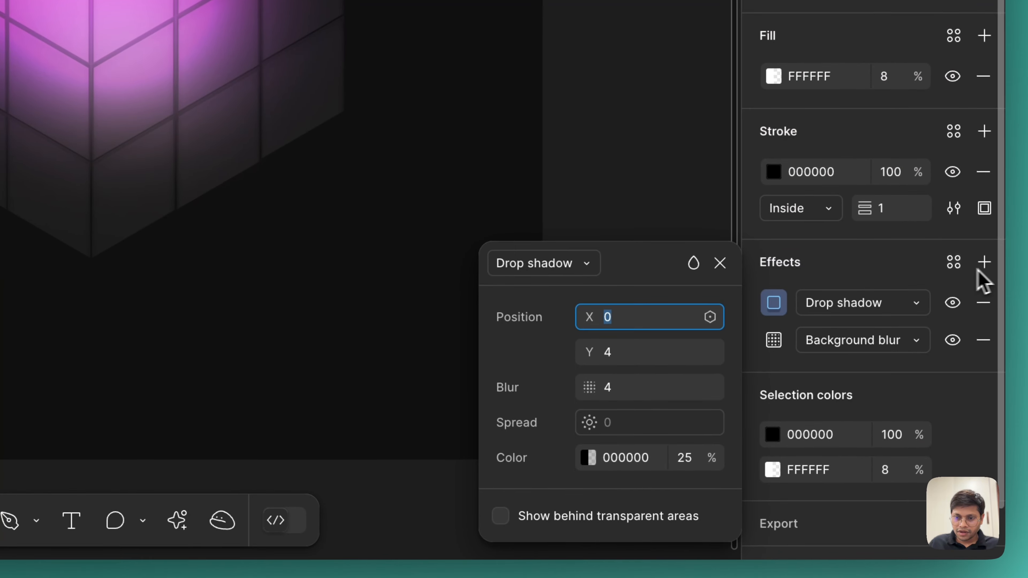
click(620, 383)
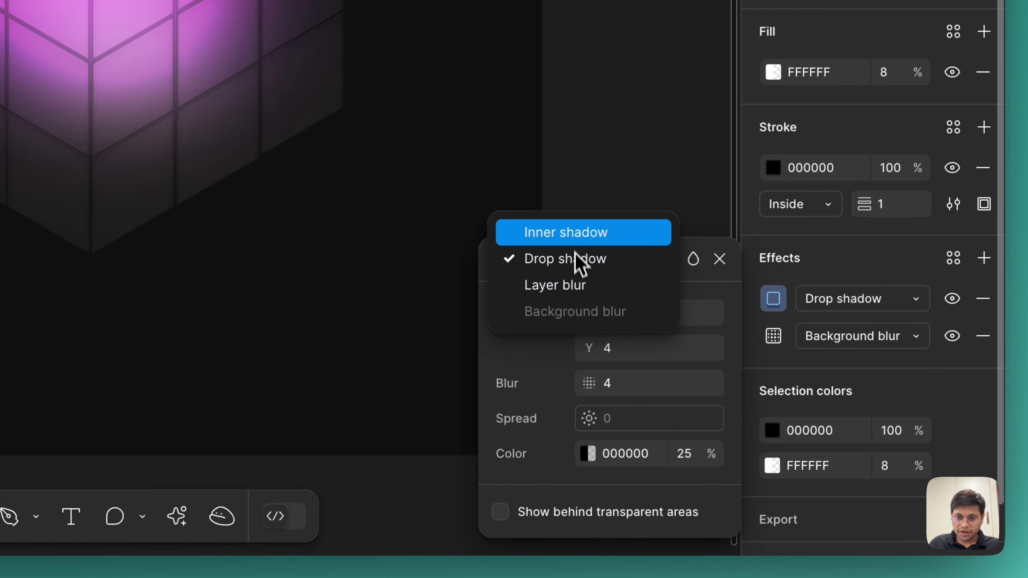
click(574, 241)
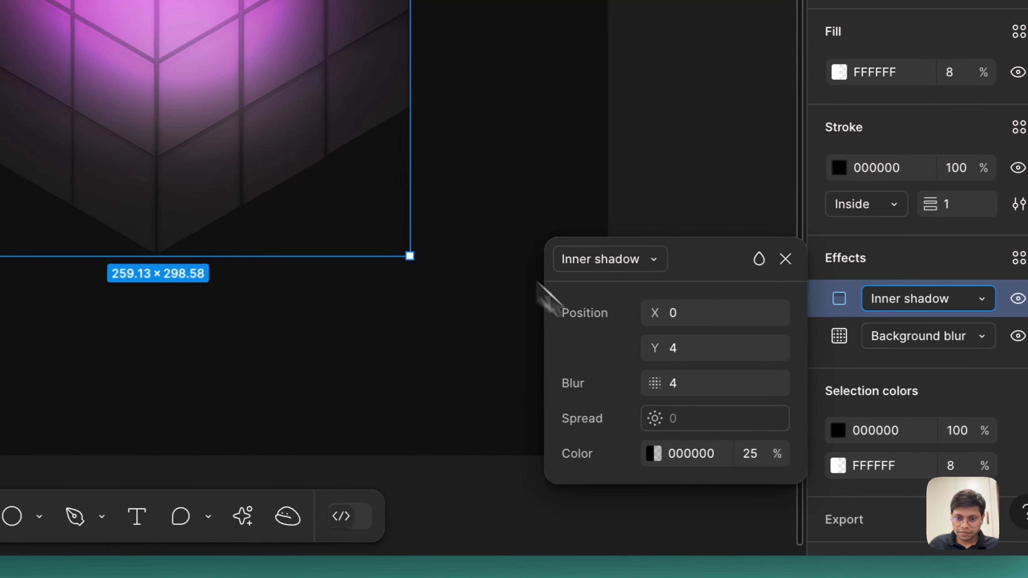
click(700, 456)
key(shift+Up)
key(shift+Up)
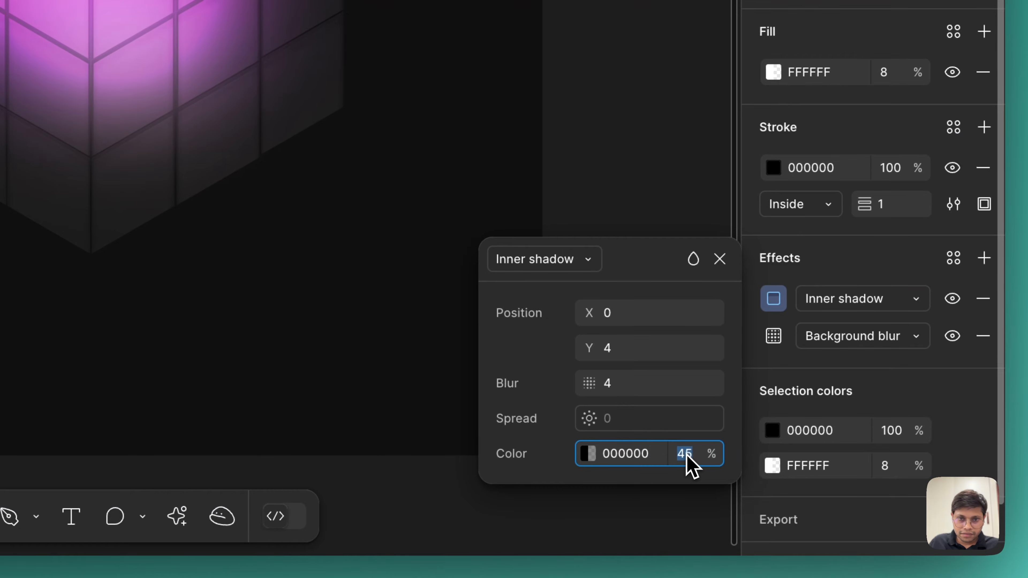
key(shift+Down)
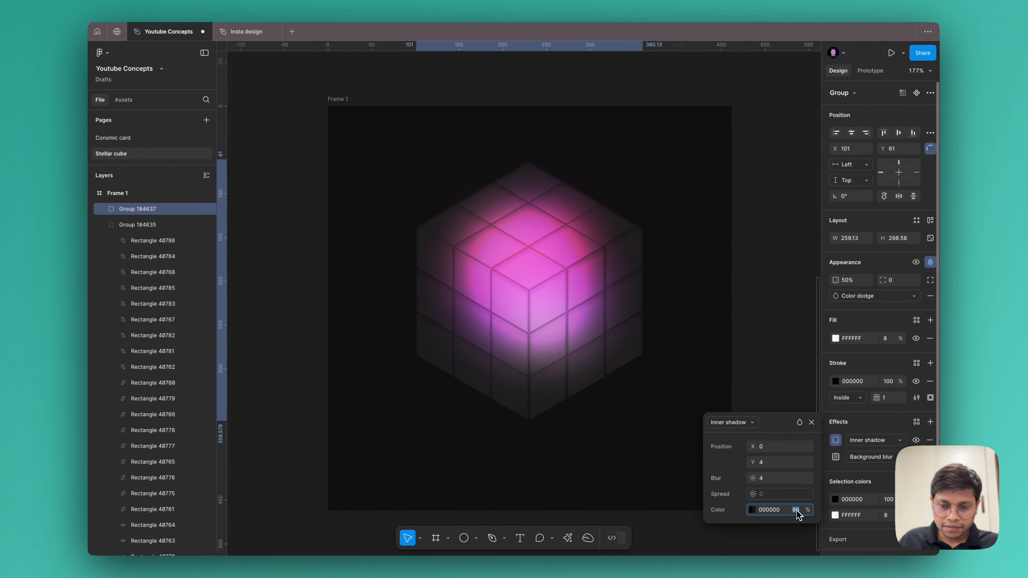
Copy the nine tiles of the cube's top face and paste them into the frame.
scroll(565, 459, up, 2)
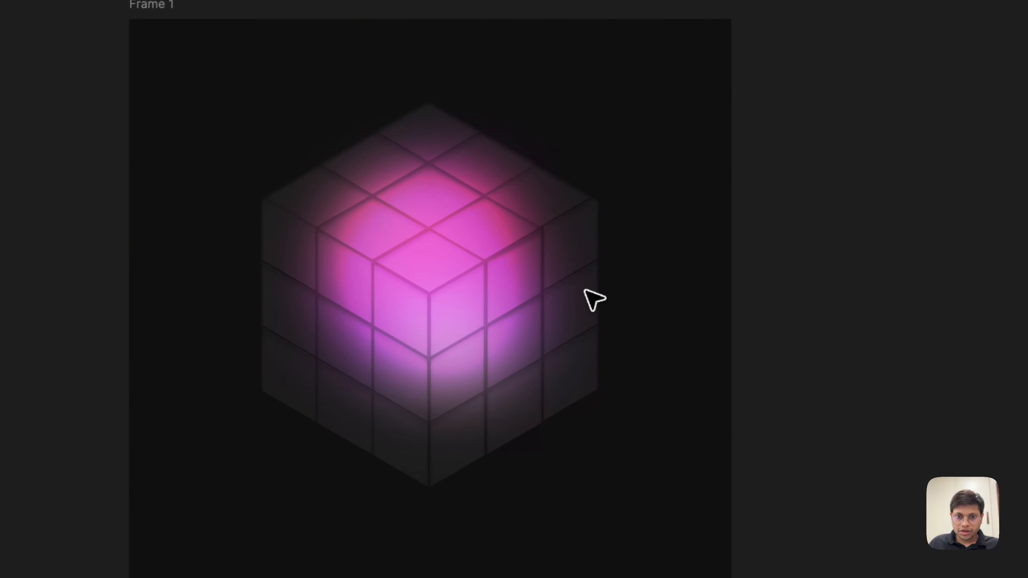
scroll(623, 185, down, 3)
drag(657, 119, 339, 443)
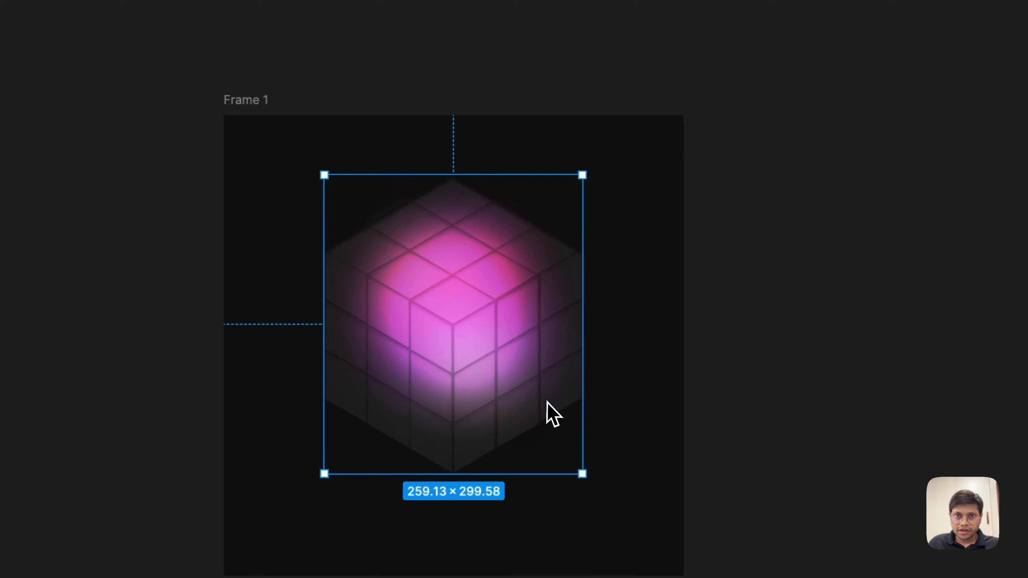
scroll(551, 413, up, 5)
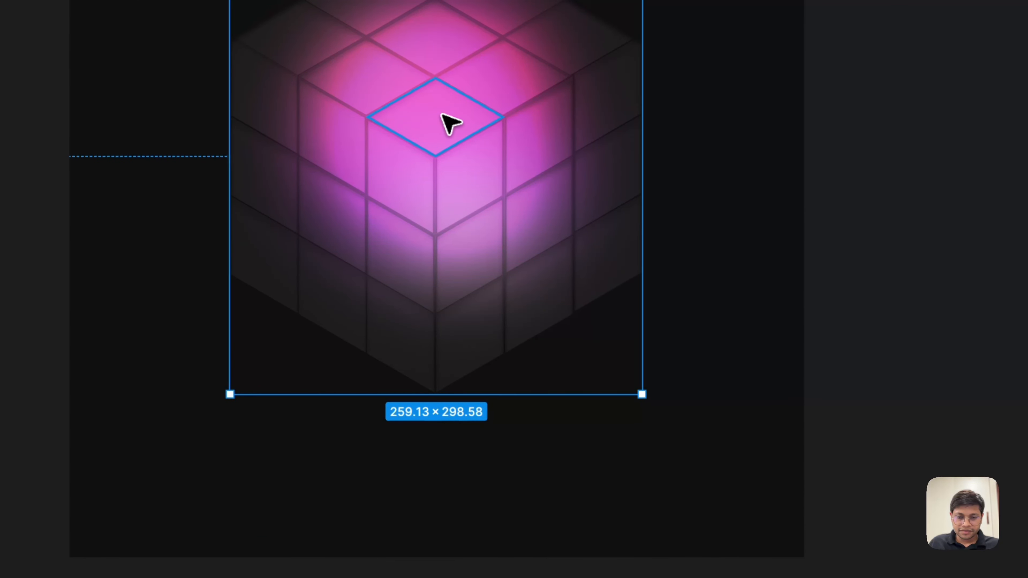
click(442, 114)
scroll(441, 154, up, 3)
shift+click(437, 192)
scroll(405, 203, up, 1)
shift+click(387, 205)
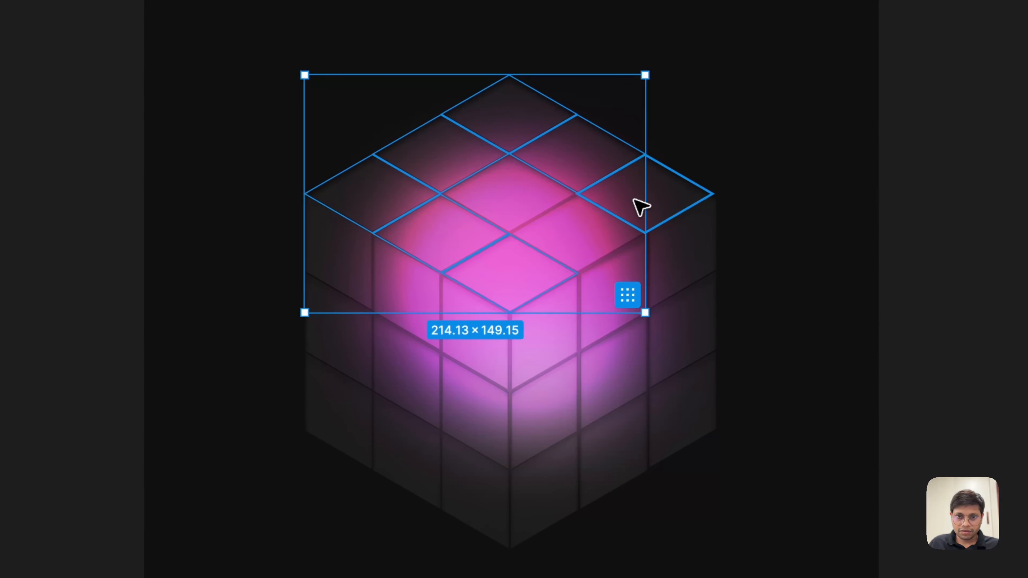
shift+click(641, 206)
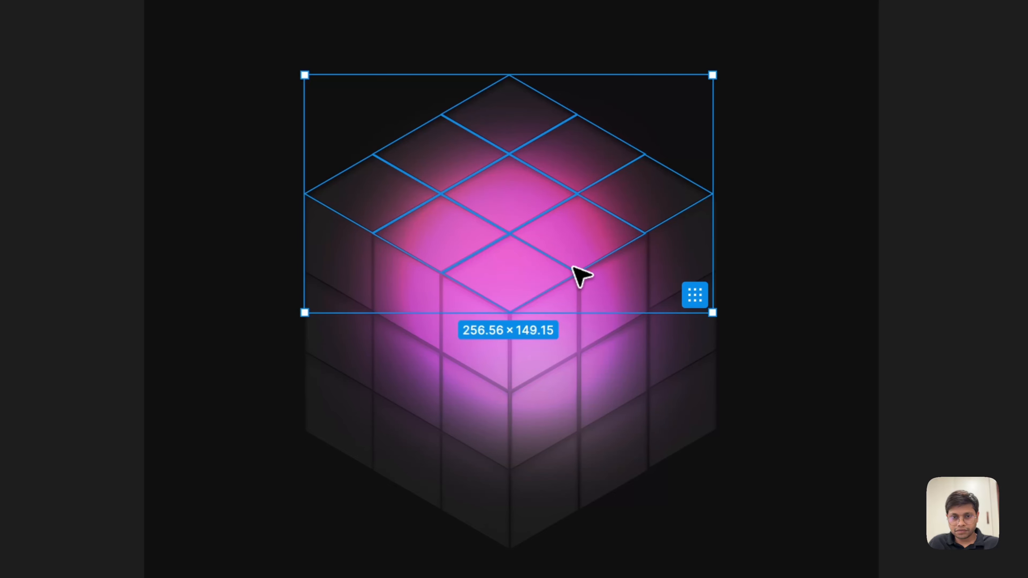
scroll(574, 324, down, 3)
click(553, 413)
scroll(546, 385, down, 3)
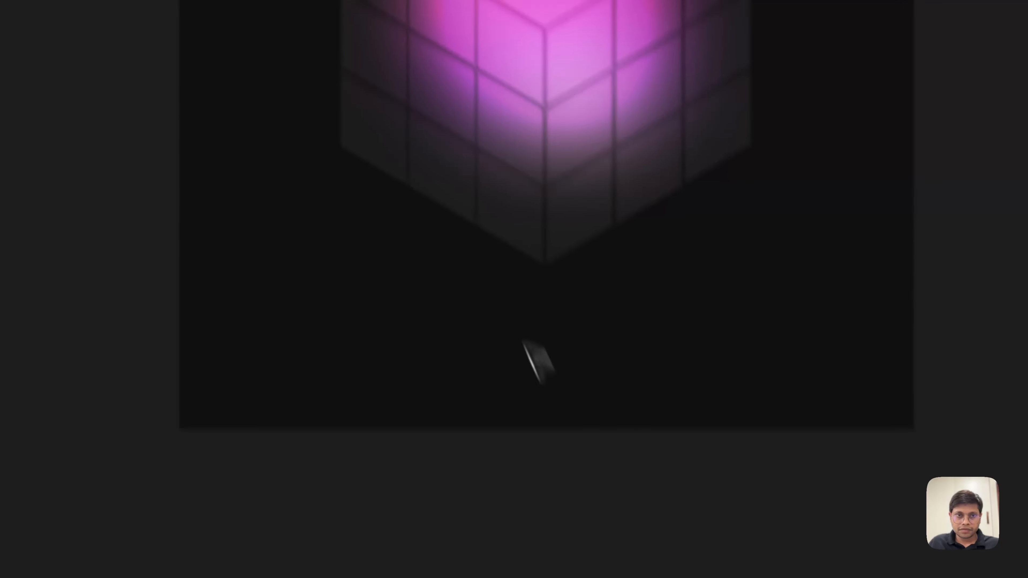
click(324, 156)
key(super+v)
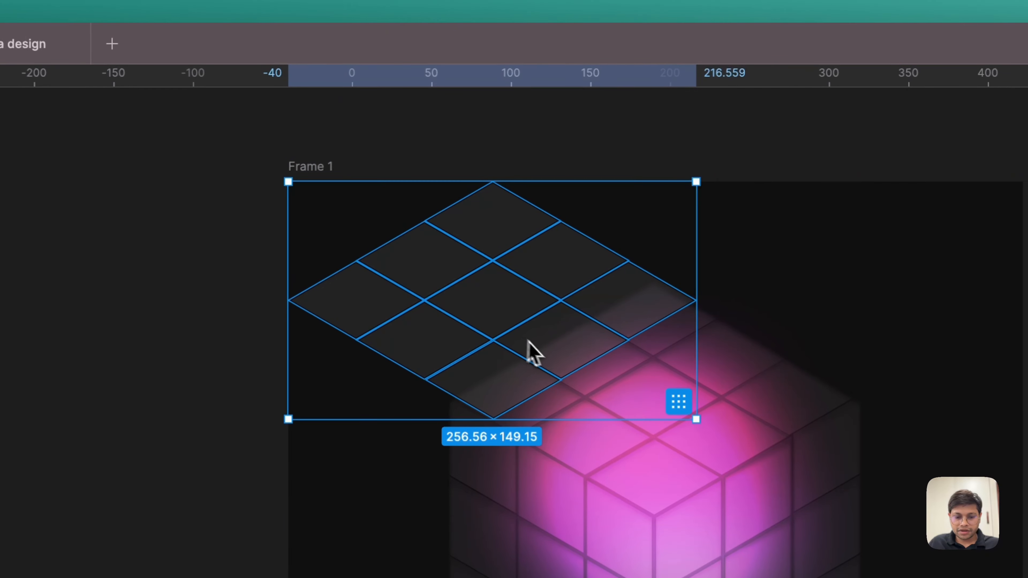
Group the pasted tiles and move the group down so it overlaps the cube's lower corner.
key(super+g)
drag(553, 303, 484, 417)
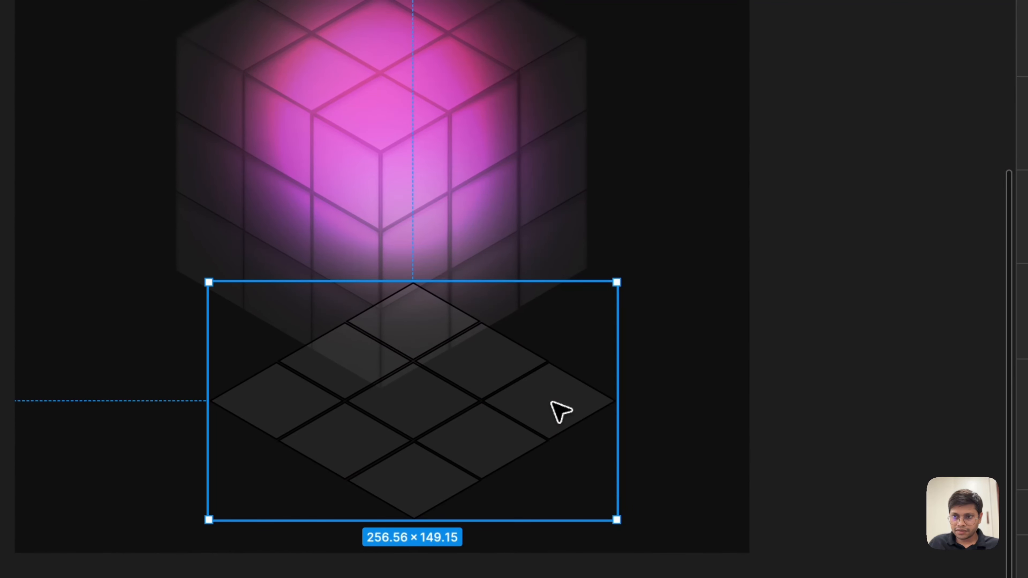
double_click(553, 403)
click(638, 503)
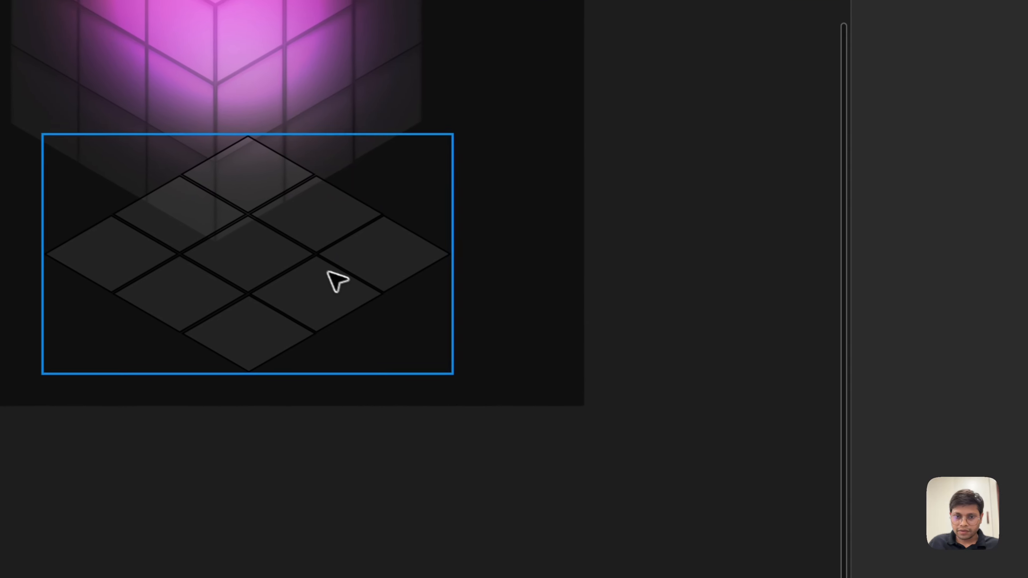
Fill the lower tile group with 000000 at 100% opacity and remove its stroke.
click(486, 416)
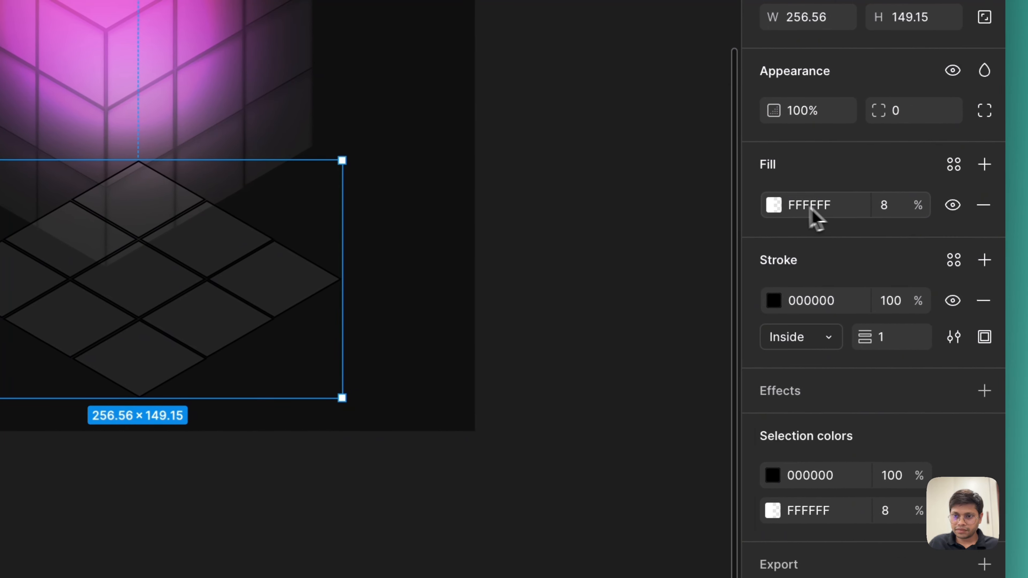
click(879, 178)
text(000000)
key(Return)
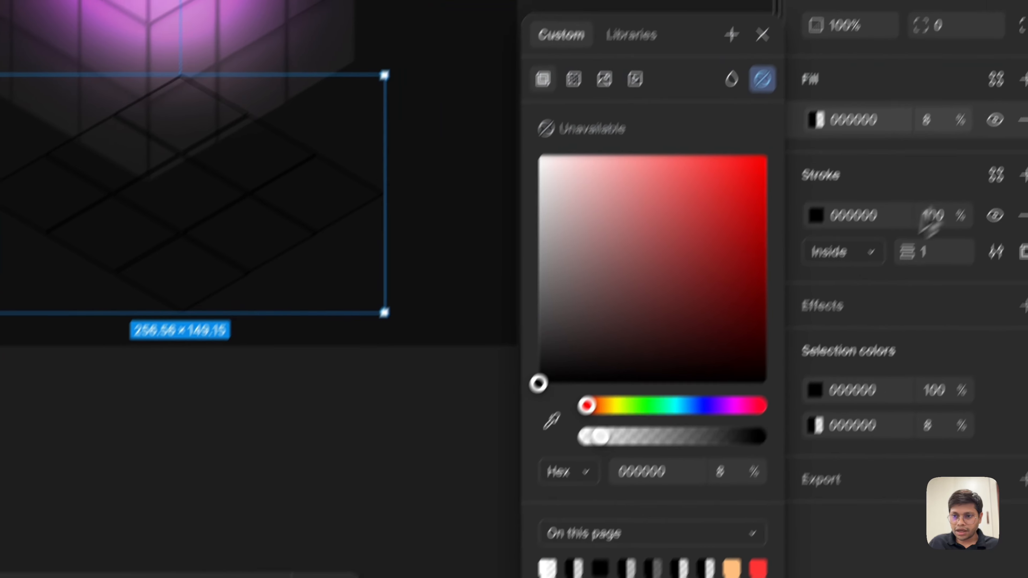
click(886, 205)
text(100)
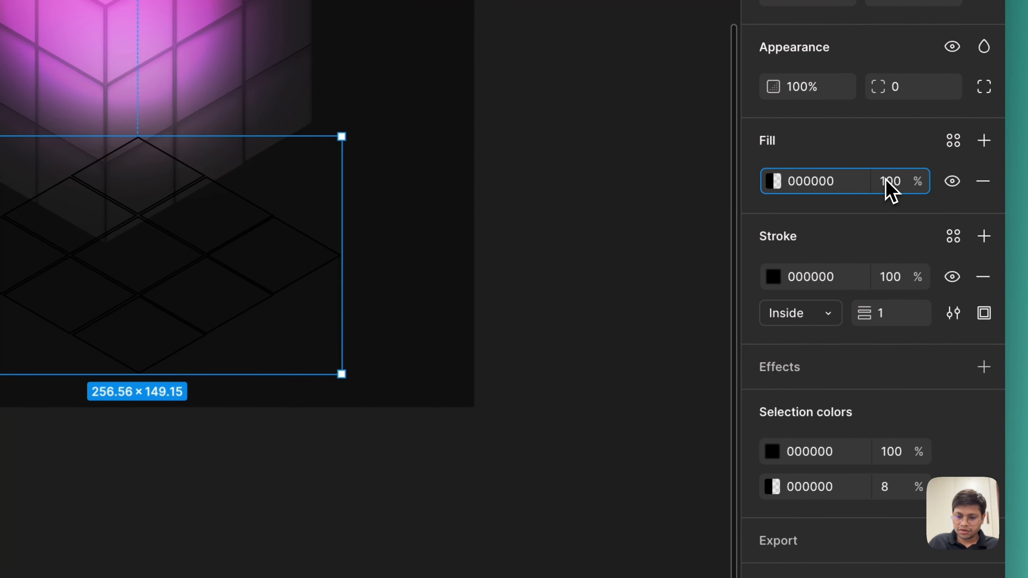
key(Return)
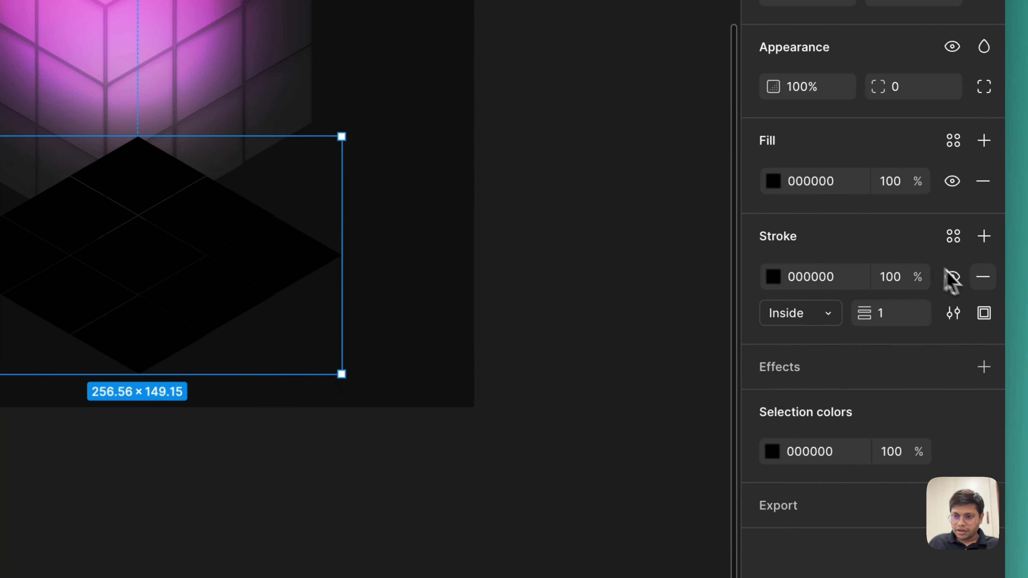
click(983, 277)
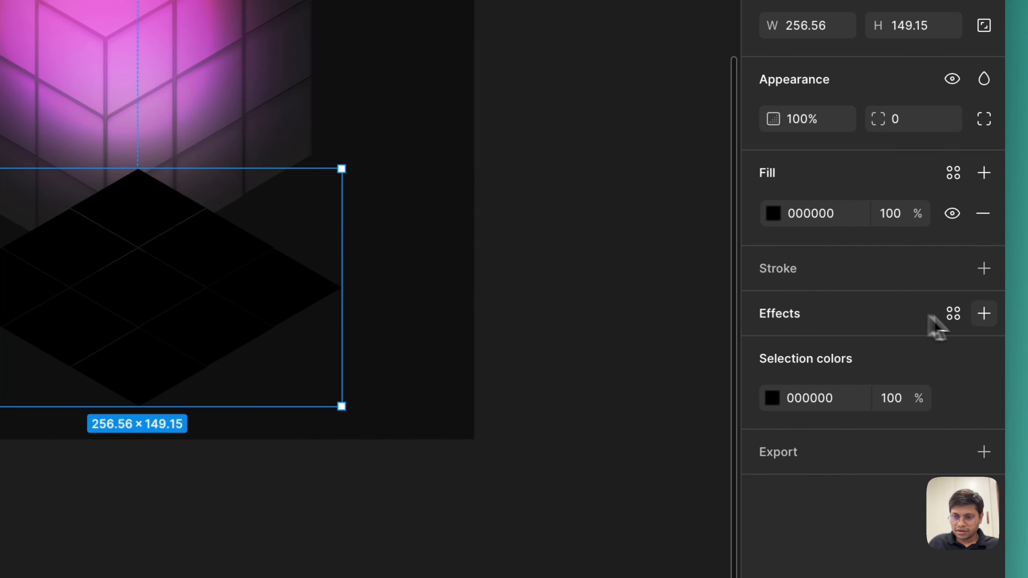
Apply a layer blur of 10 to the black tile group and centre it horizontally beneath the cube as a shadow.
click(984, 314)
click(882, 364)
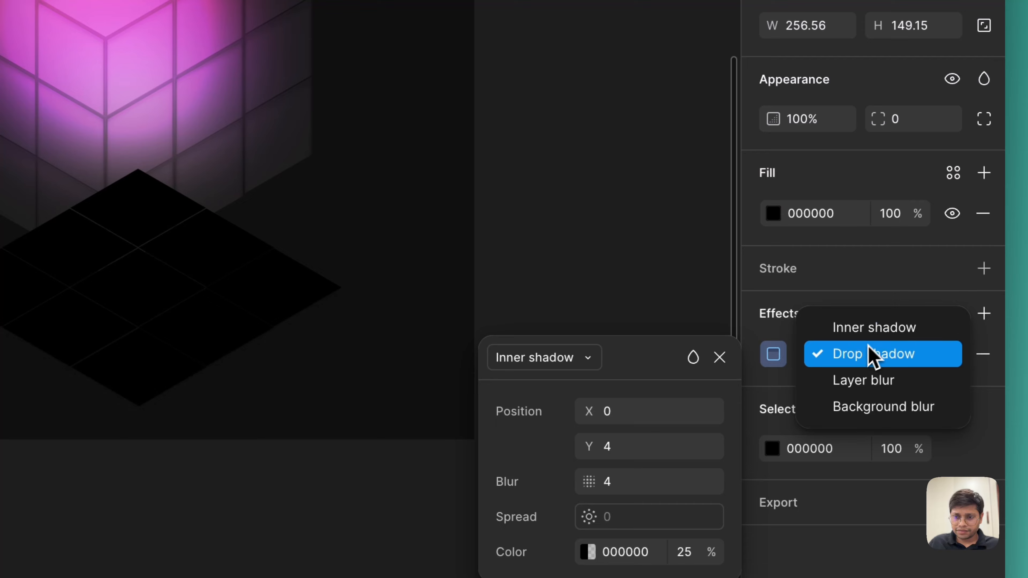
click(863, 380)
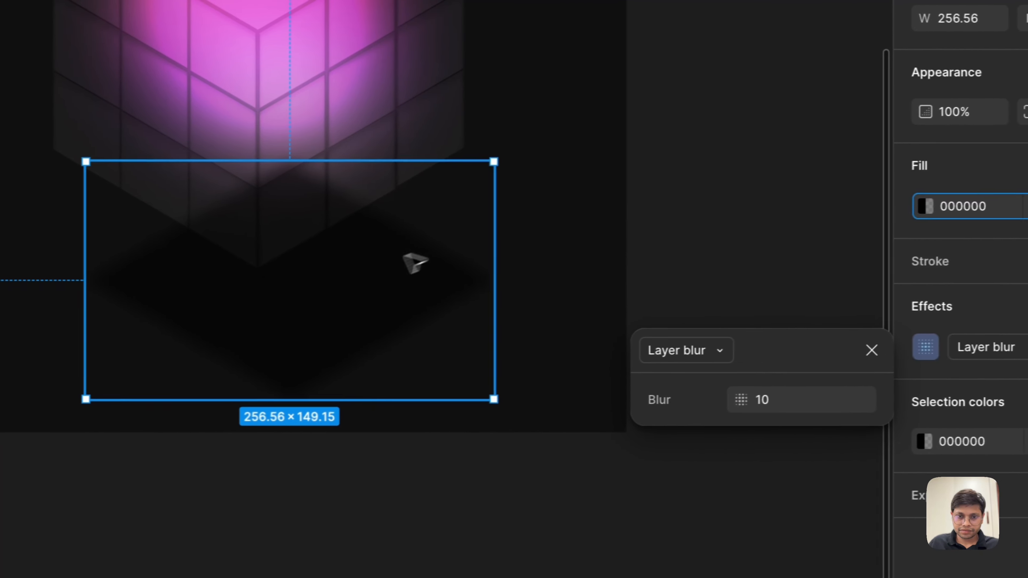
drag(206, 280, 174, 247)
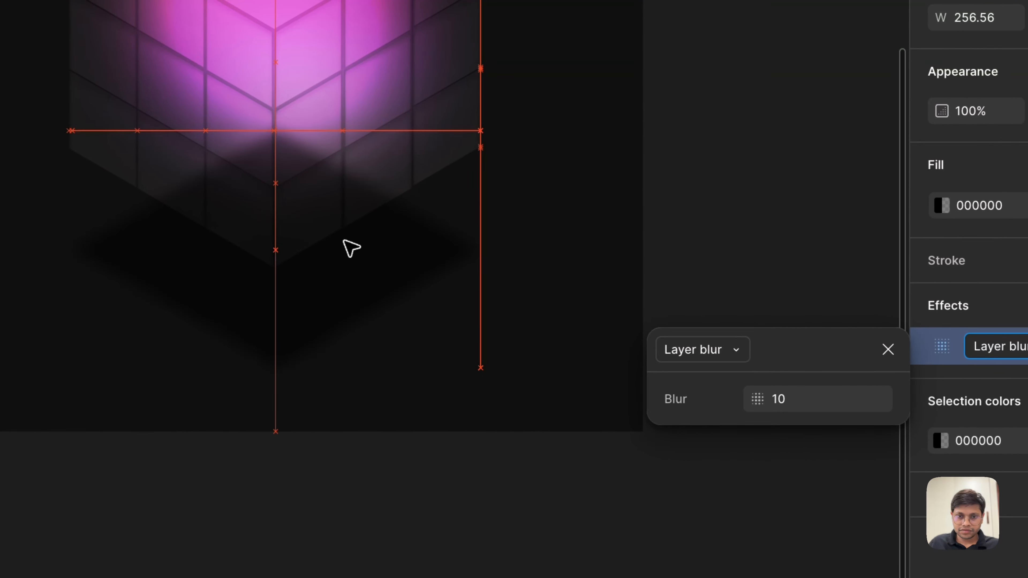
Settle the black shadow group beneath the cube and stack the cube group in front of it.
drag(343, 240, 343, 240)
click(405, 485)
click(341, 40)
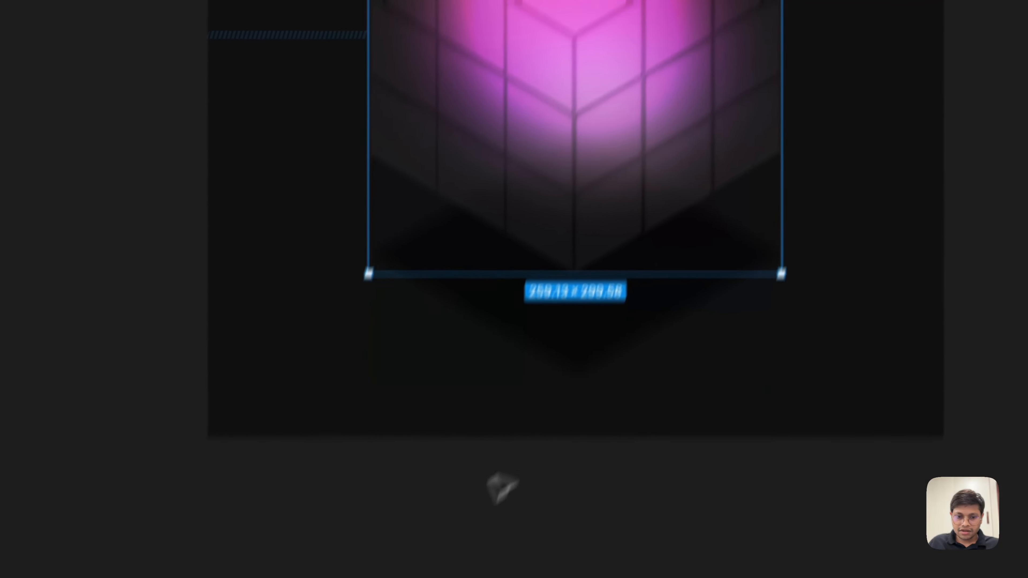
Draw a flat ellipse about 339 × 128 over the floor shadow, centred horizontally beneath the cube.
click(399, 532)
drag(309, 139, 782, 355)
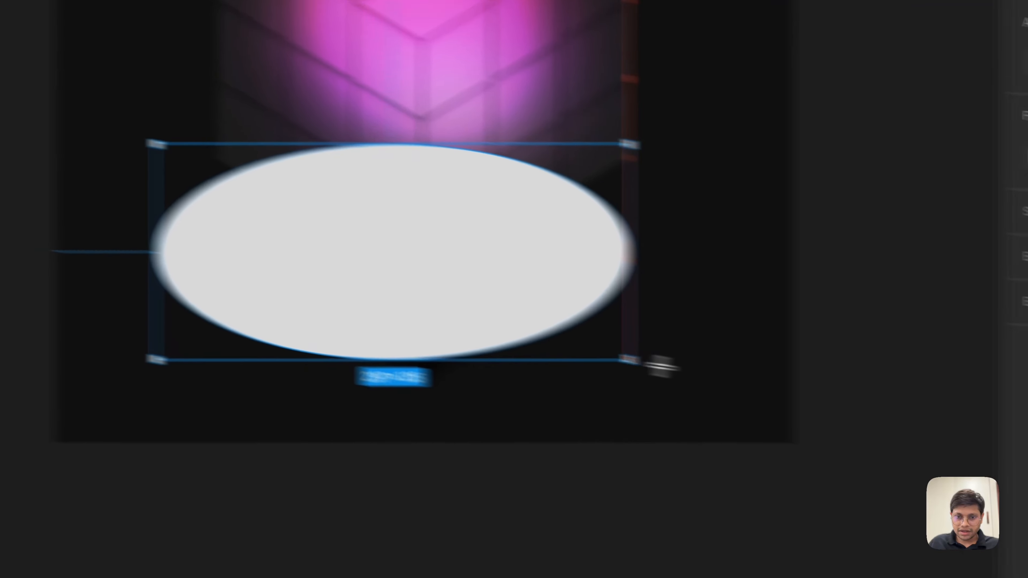
drag(663, 367, 436, 305)
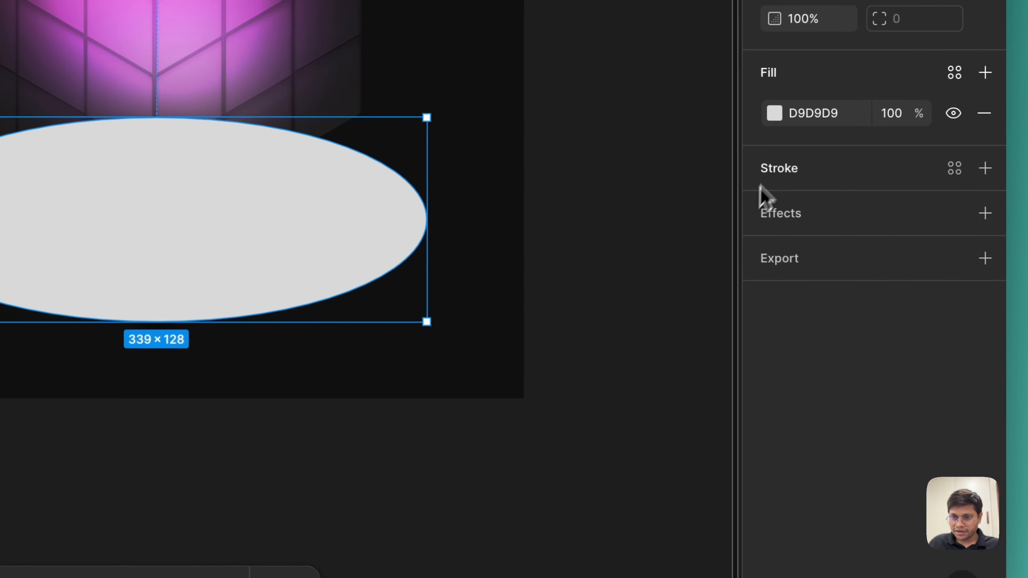
Fill the floor ellipse with the blue-violet colour 5500FF at 100% opacity.
click(775, 107)
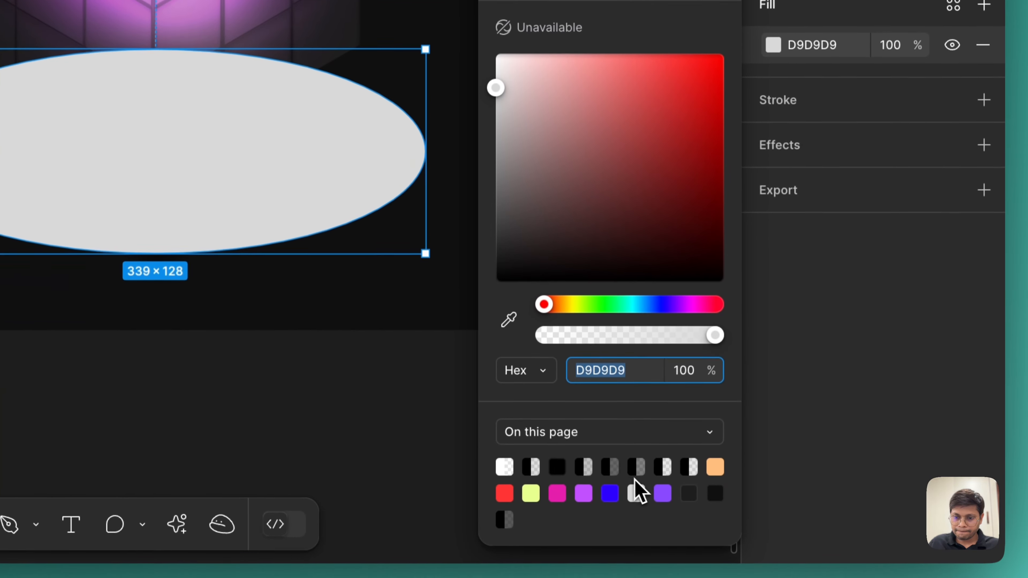
click(610, 493)
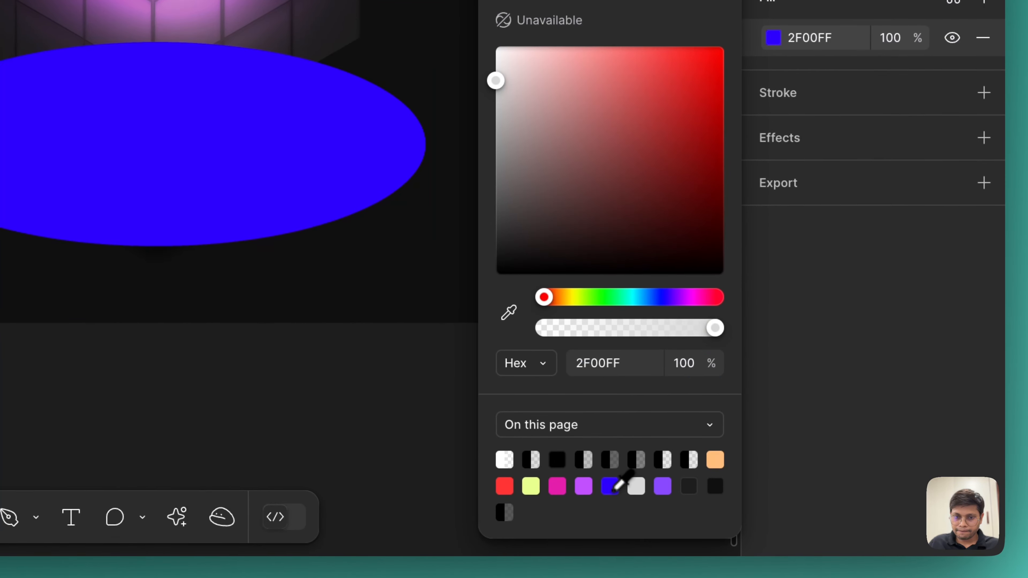
click(675, 302)
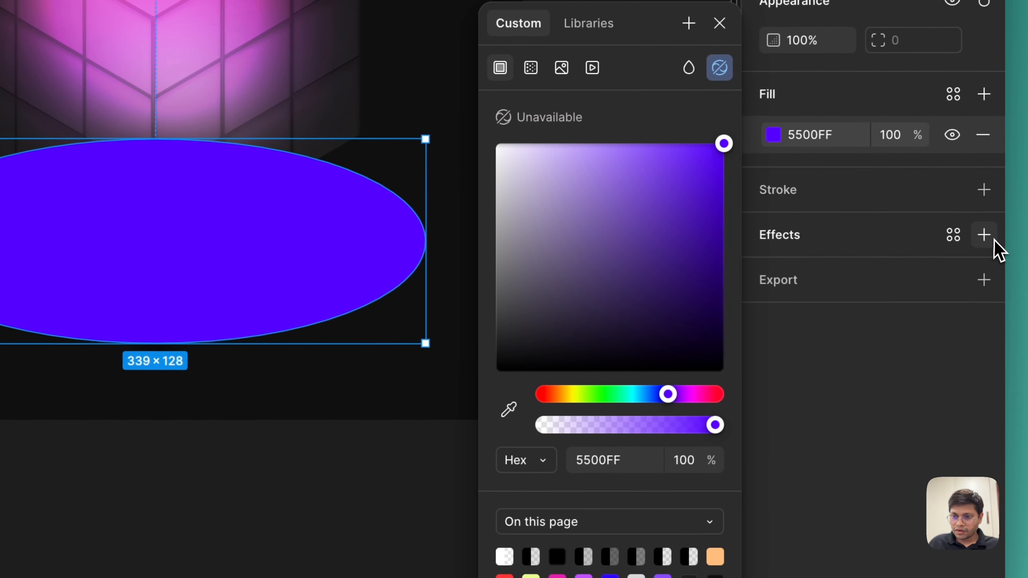
Apply a layer blur of 24 to the violet floor ellipse.
click(984, 136)
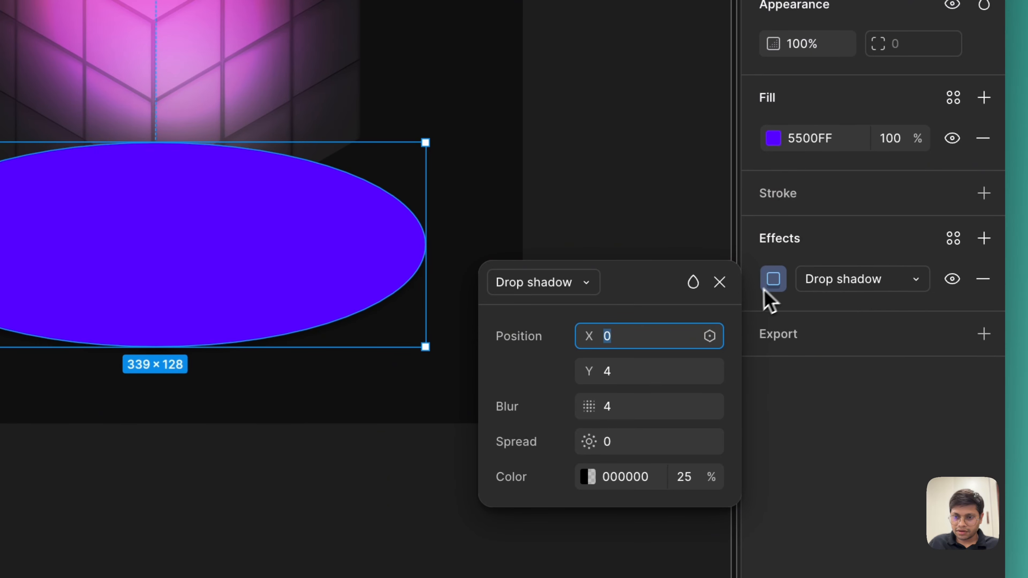
click(582, 283)
click(592, 313)
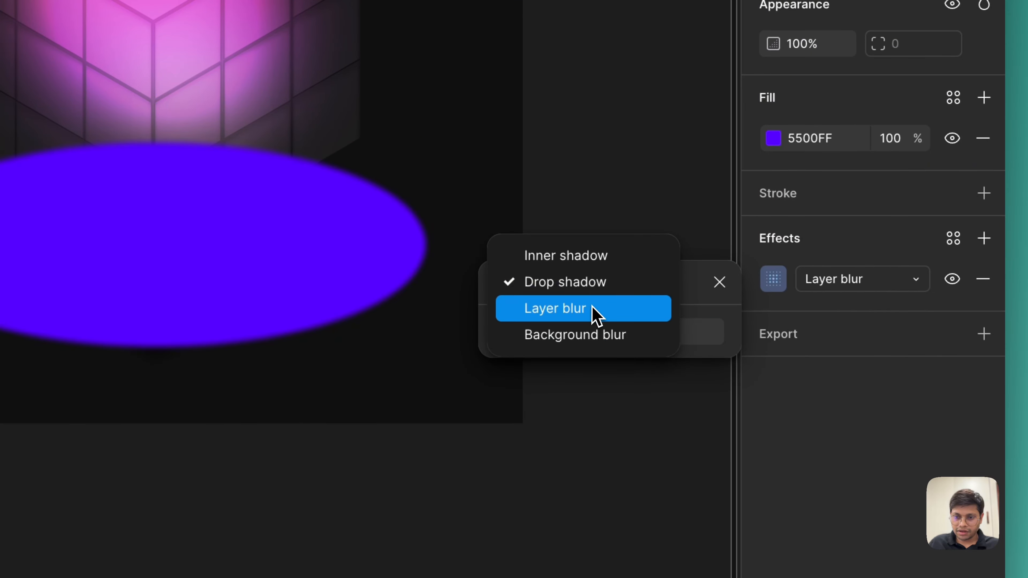
key(shift+Up)
key(shift+Up)
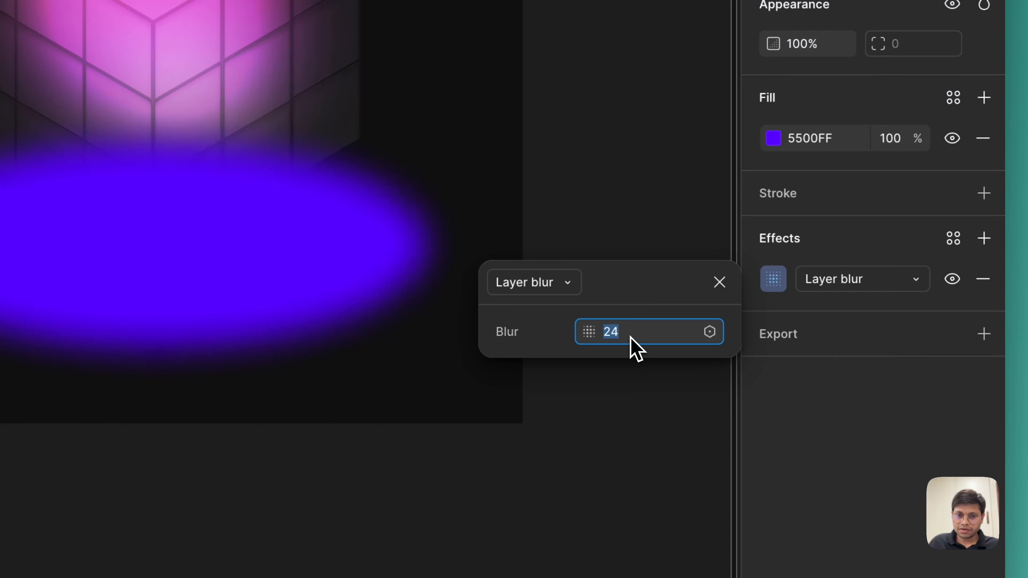
Lighten the blurred ellipse's fill to the violet 6B31FF.
click(762, 146)
click(691, 162)
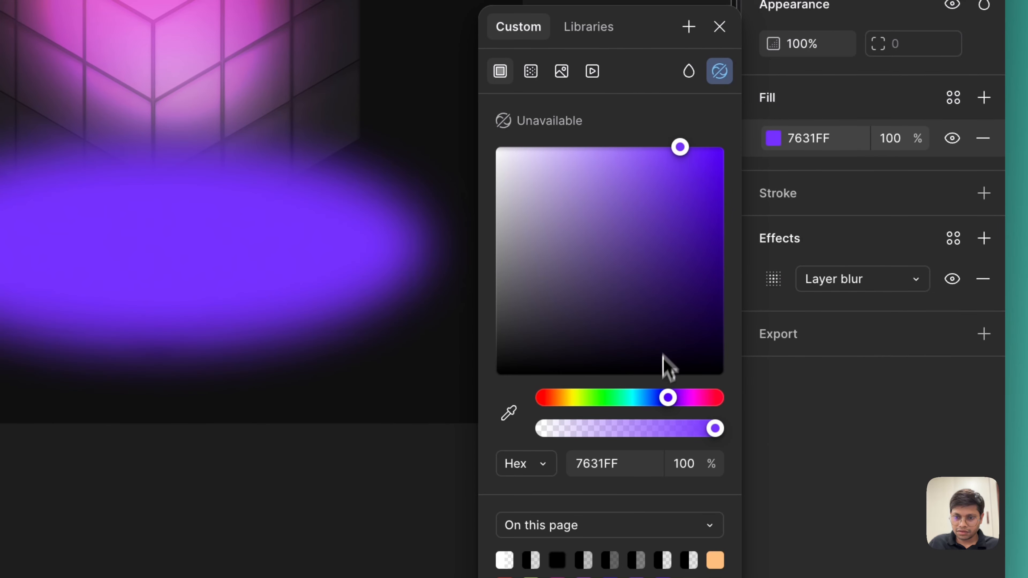
click(658, 397)
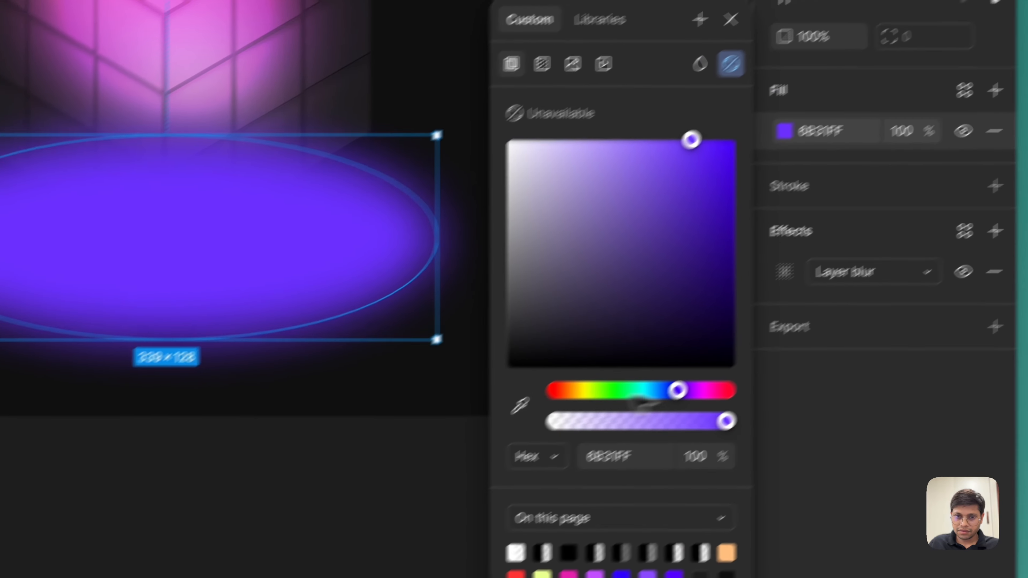
Send the violet glow ellipse to the back, behind both the cube and its black shadow.
click(269, 399)
click(267, 216)
key([)
key([)
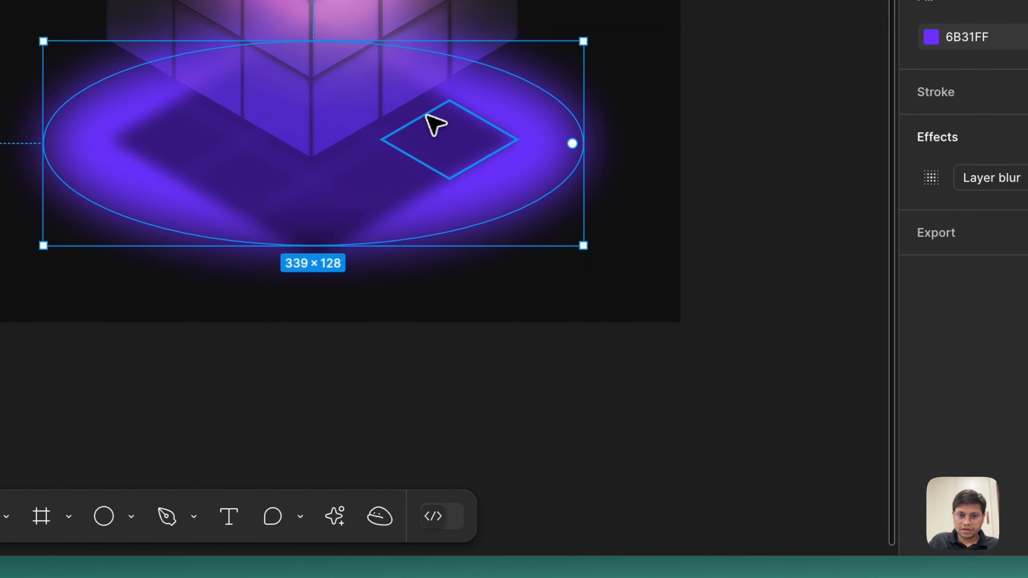
click(573, 403)
Move the black shadow group straight up so it tucks closer under the cube, inside the violet glow.
scroll(582, 423, down, 2)
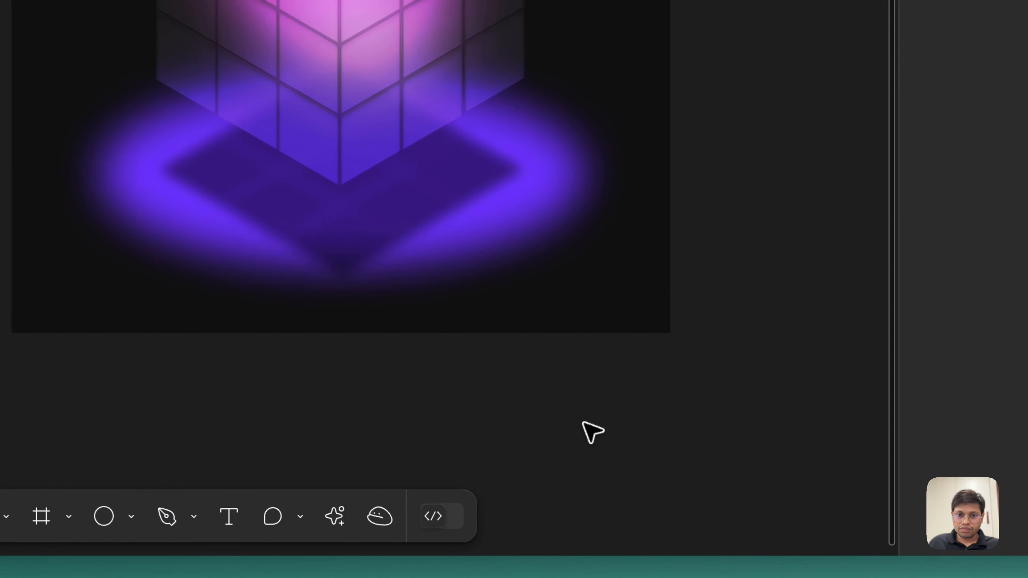
scroll(583, 422, right, 1)
scroll(583, 422, up, 1)
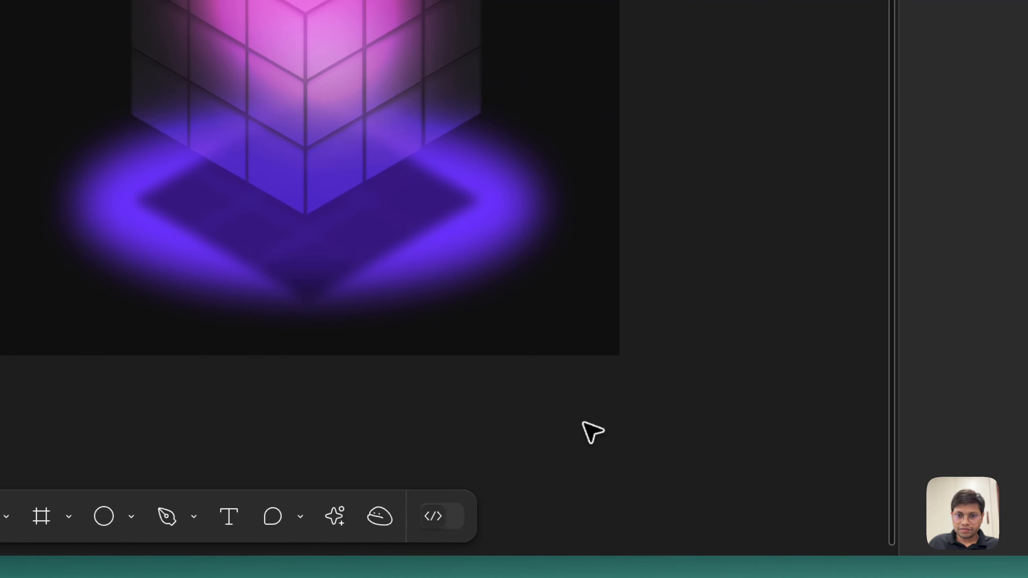
click(348, 210)
drag(348, 210, 349, 182)
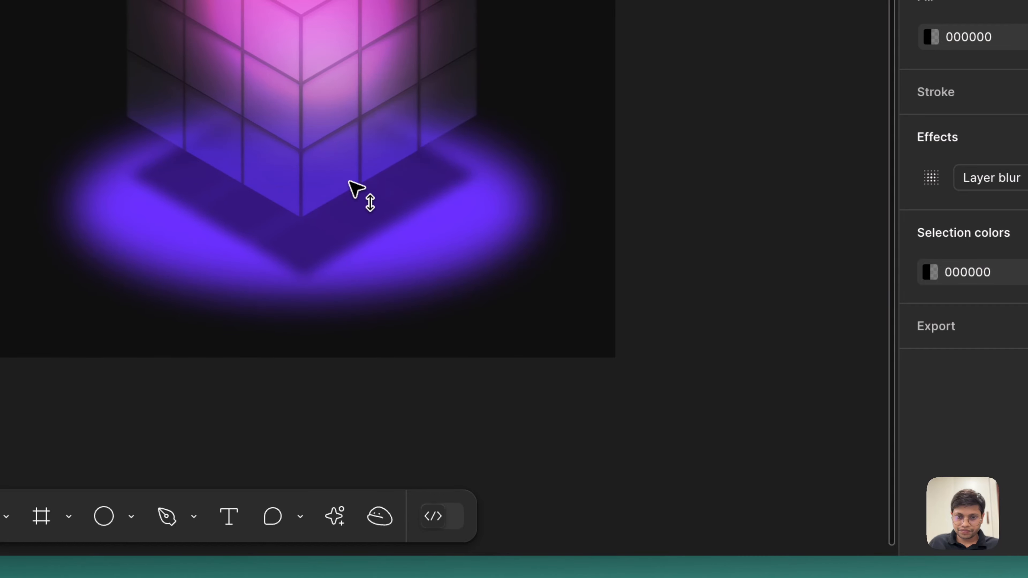
click(651, 177)
Change the background fill of Frame 1 to pure black, 000000.
scroll(654, 177, right, 2)
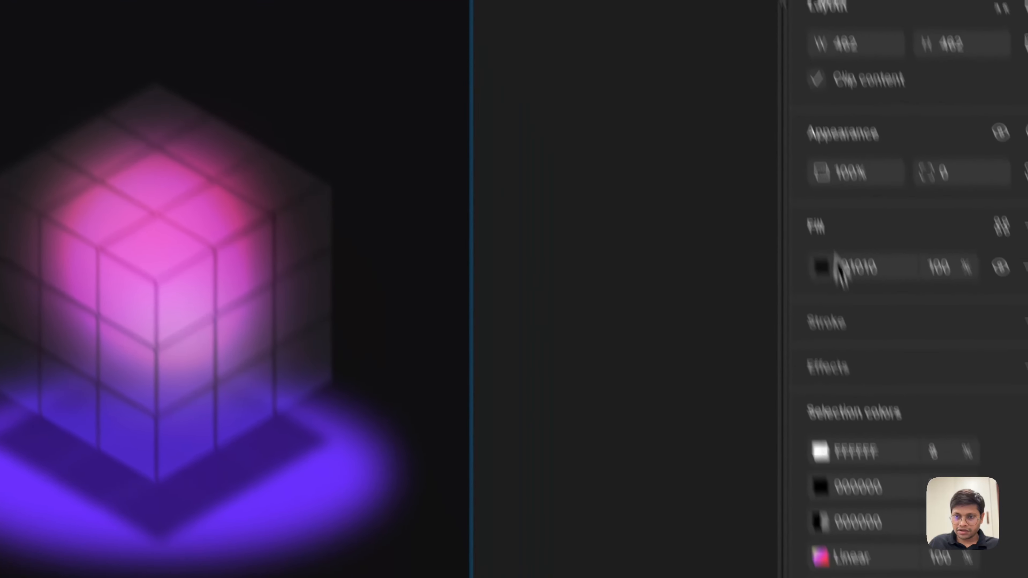
click(826, 266)
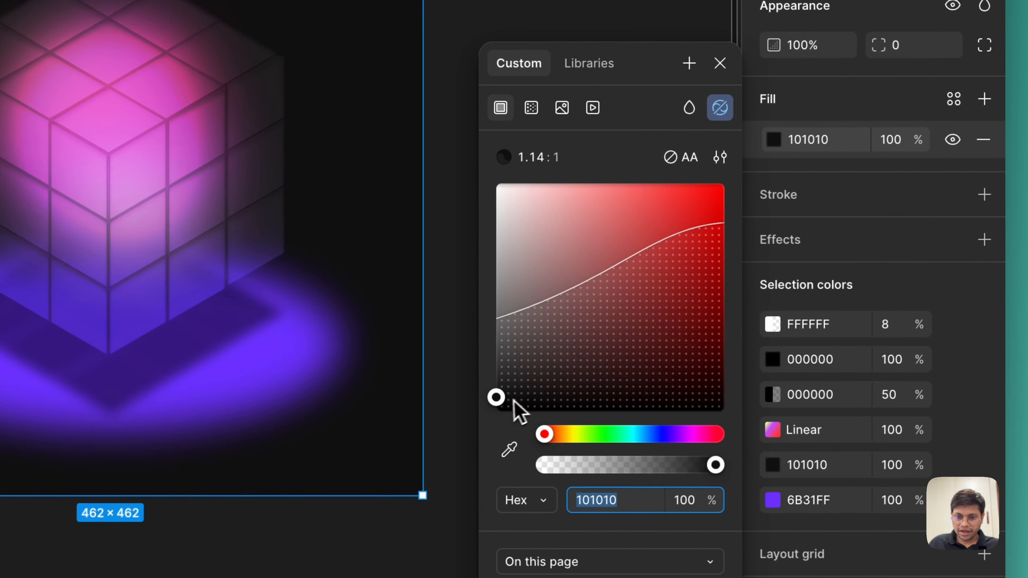
drag(514, 402, 466, 465)
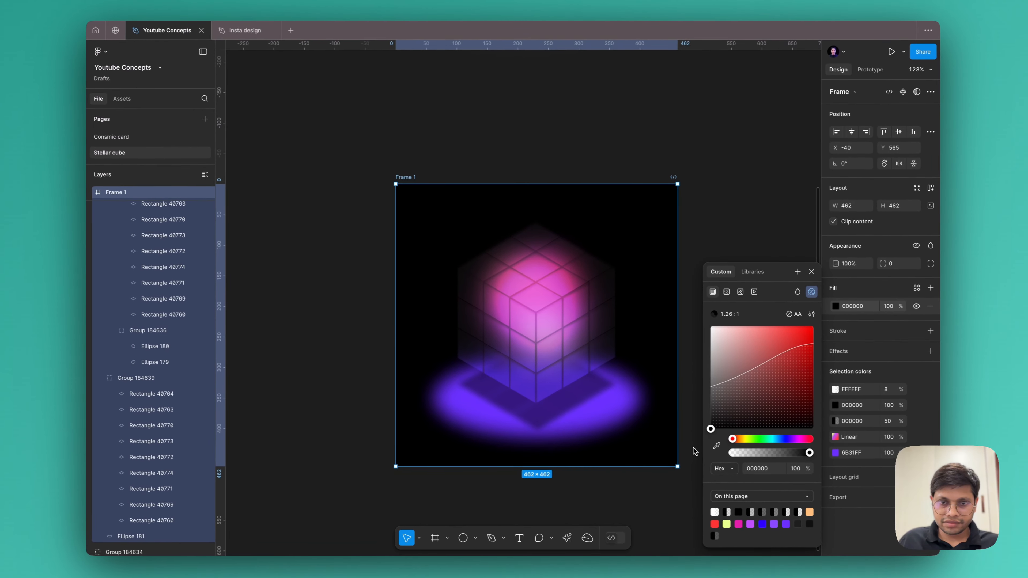
drag(693, 433, 692, 431)
click(700, 215)
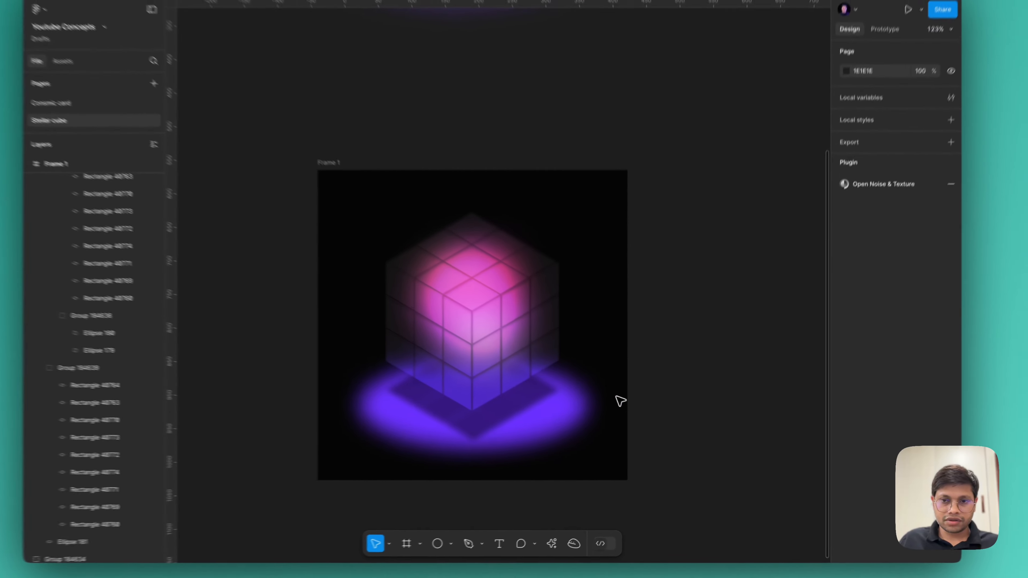
Extend Frame 1 downward so it becomes a portrait frame at the same width.
scroll(568, 334, down, 5)
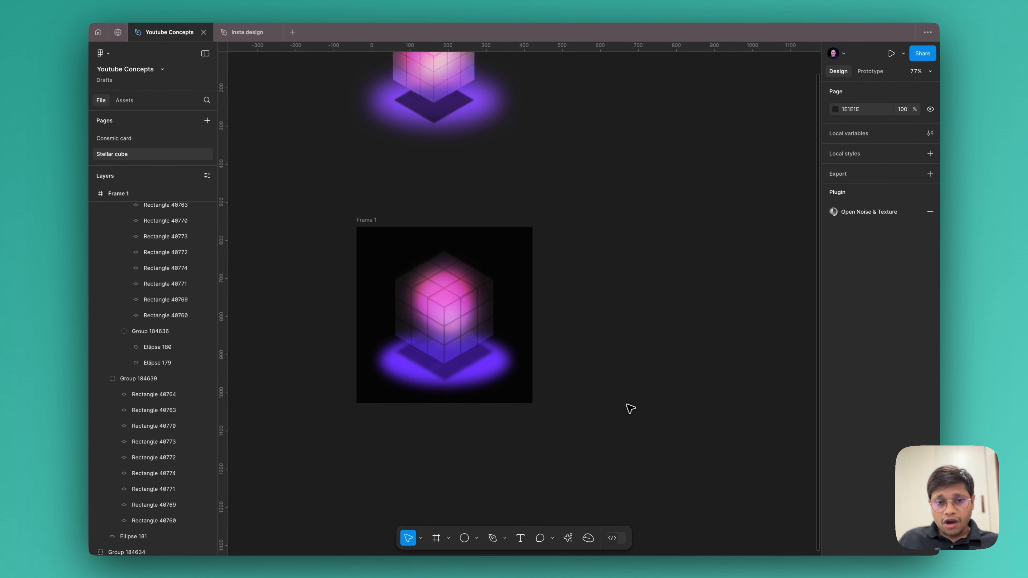
scroll(627, 406, right, 2)
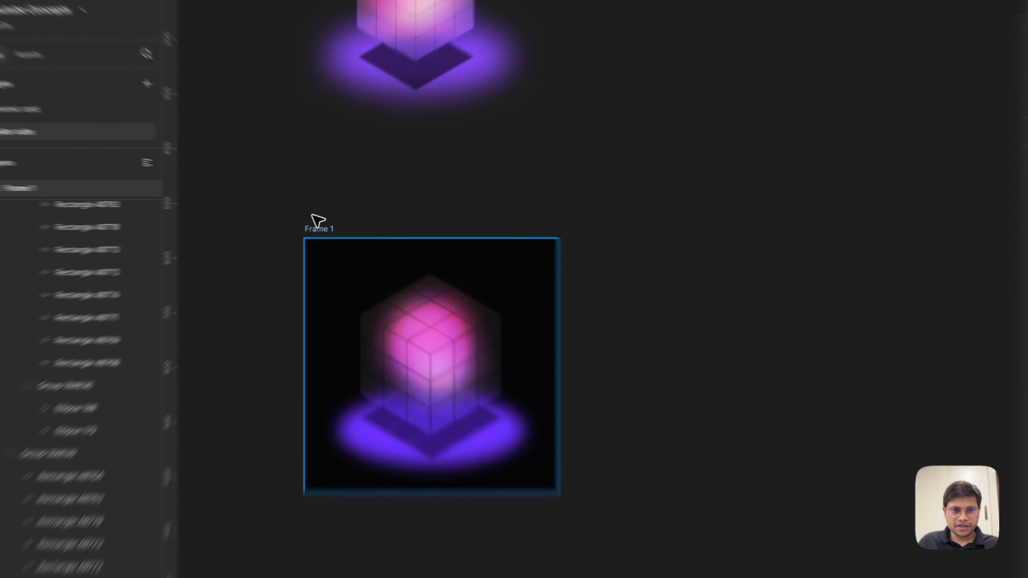
scroll(321, 215, up, 2)
drag(318, 226, 404, 322)
drag(369, 376, 203, 296)
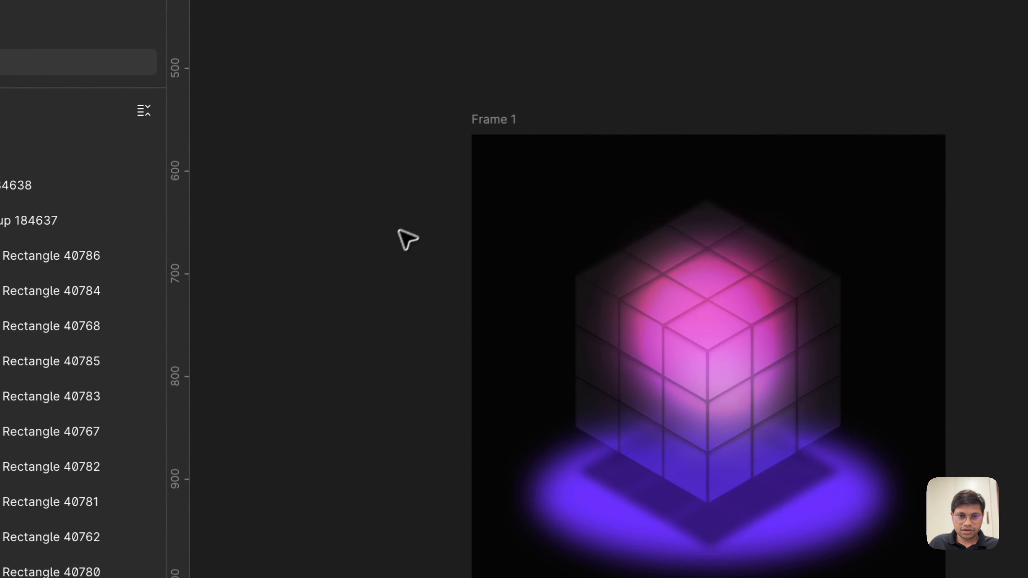
Select the cube, shadow and glow together and move them straight down to the vertical middle of the taller frame.
drag(396, 212, 866, 567)
drag(727, 319, 725, 386)
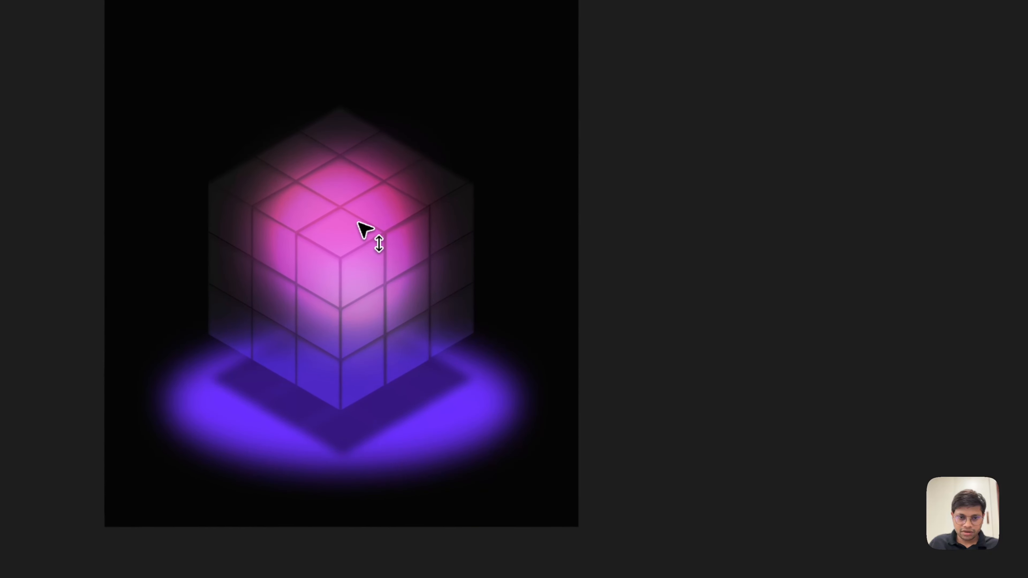
drag(358, 222, 359, 234)
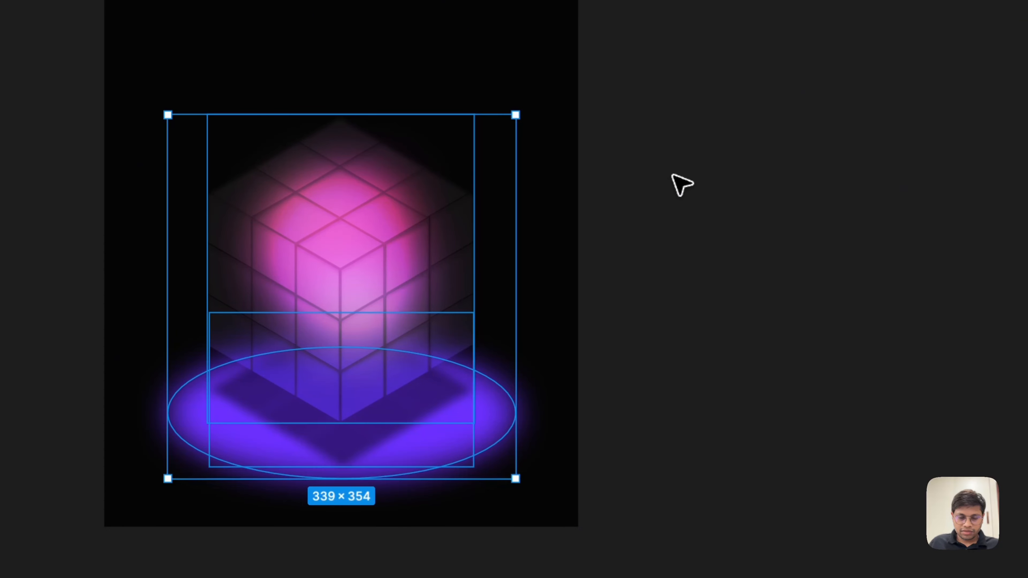
click(673, 175)
Duplicate Frame 1 and raise the cube in the copy so it floats above its shadow and glow.
scroll(673, 176, right, 4)
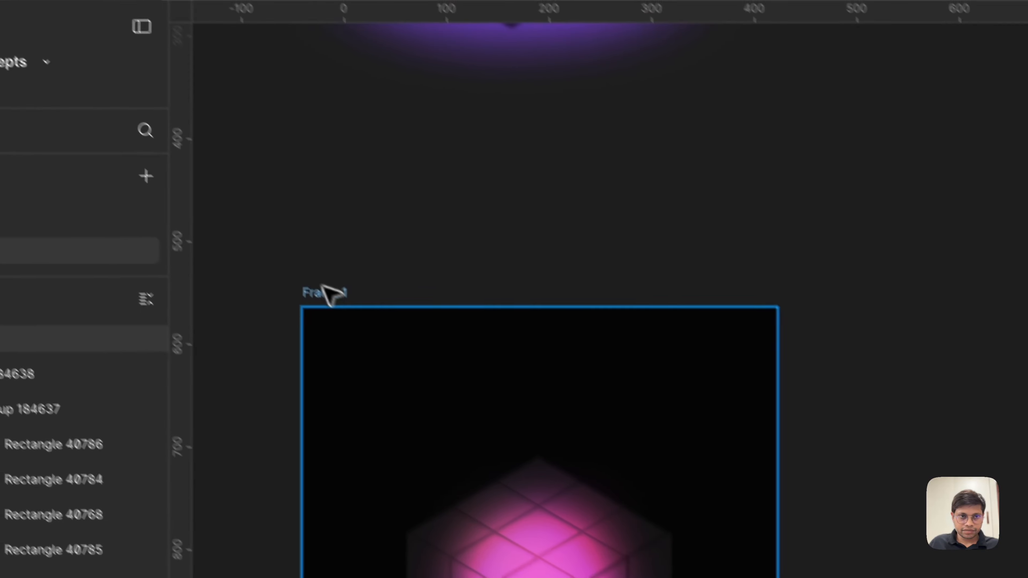
click(323, 288)
key(super+d)
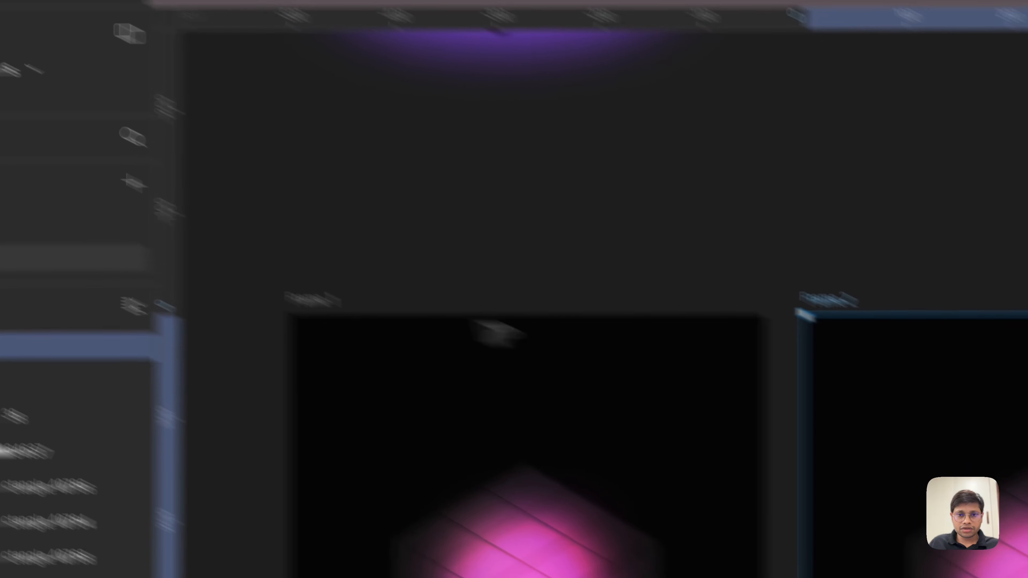
click(380, 329)
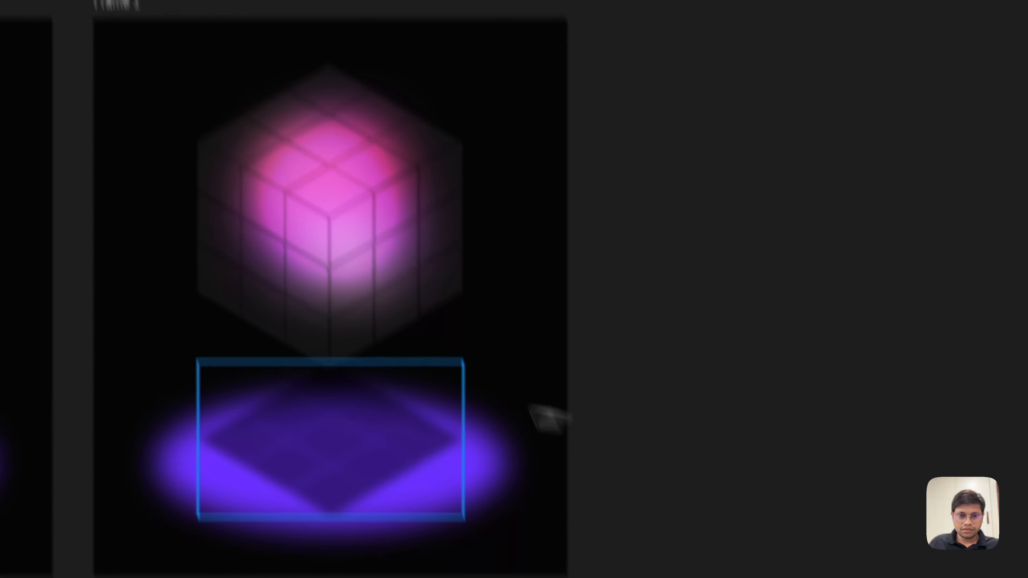
Lower the opacity of the shadow group's black fill and duplicate the frame to make a third version.
click(414, 528)
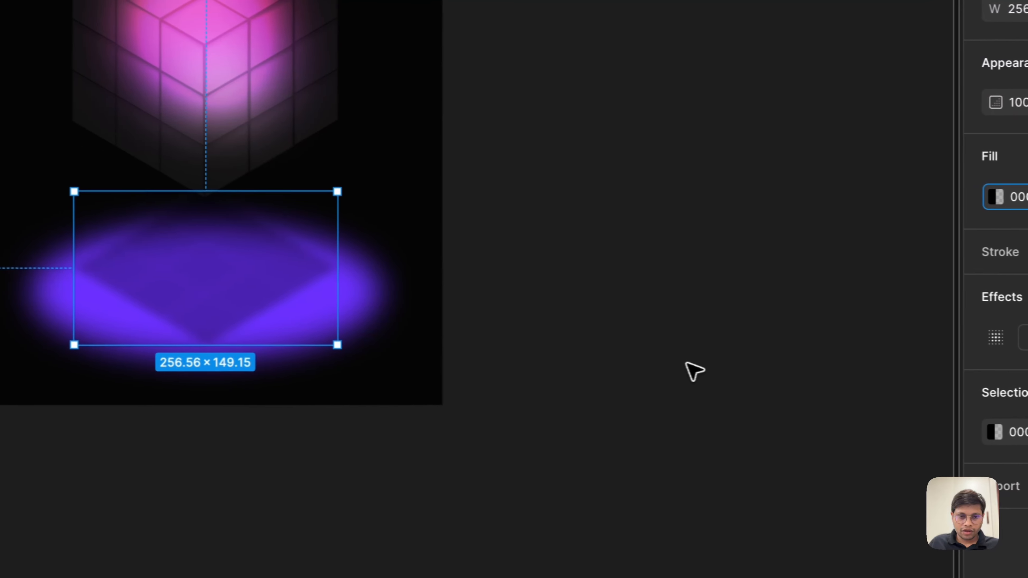
click(704, 372)
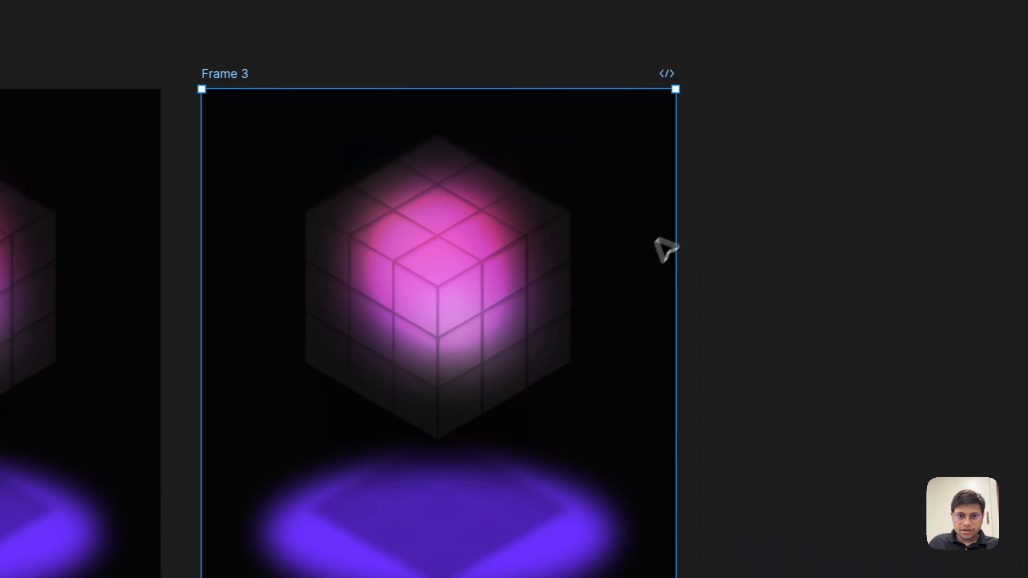
click(690, 241)
Slide the outer upper tile of the right face in Frame 3 horizontally outward, leaving a small gap from the cube.
scroll(597, 279, up, 3)
key(shift+Right)
key(shift+Right)
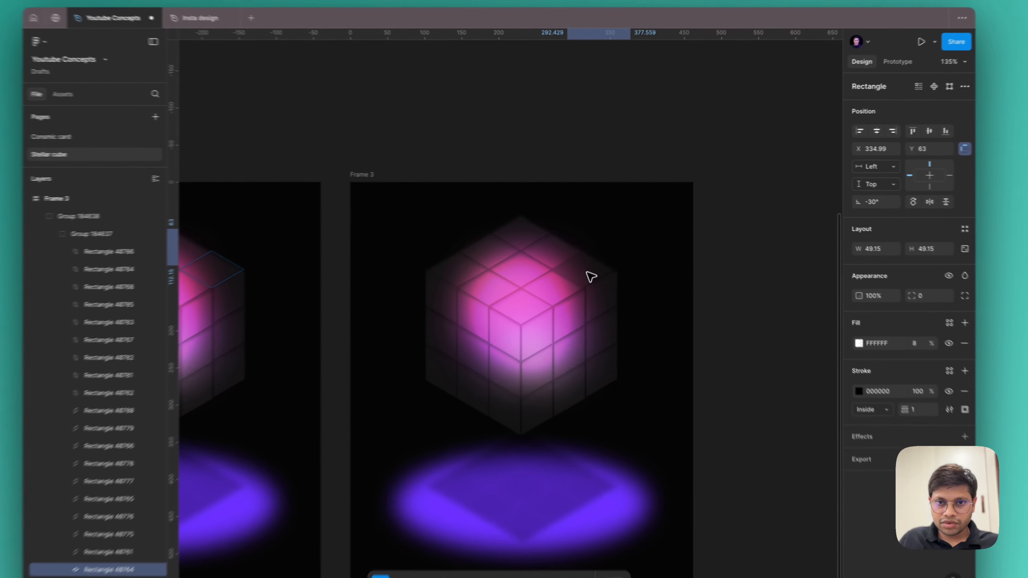
key(shift+Right)
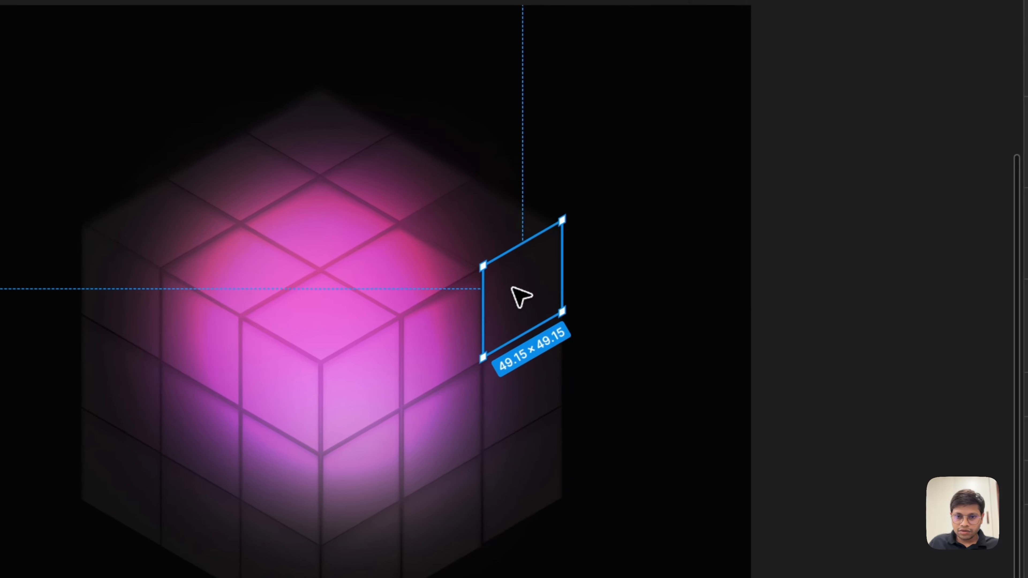
key(shift+Right)
key(shift+Right)
key(shift+Right)
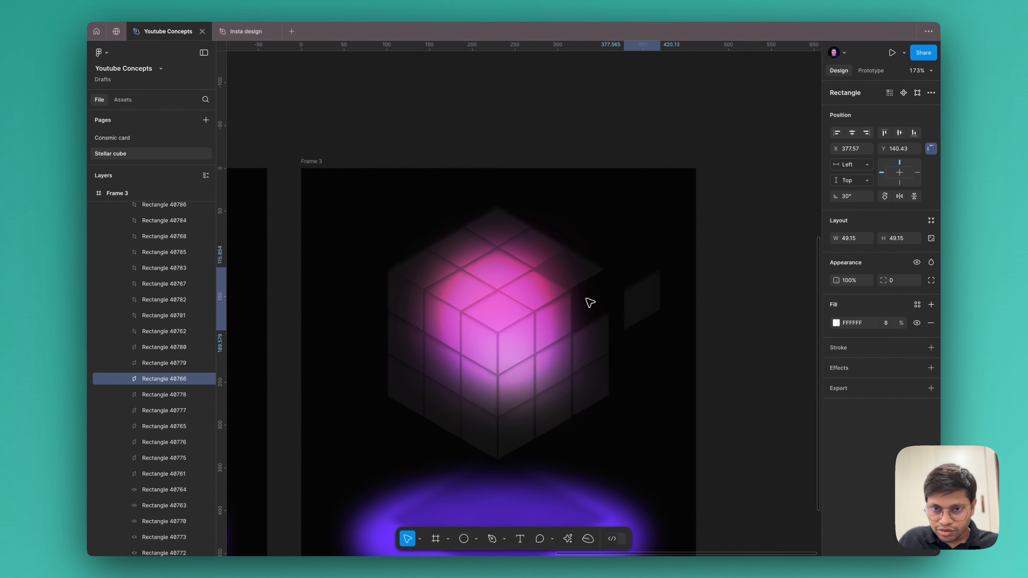
key(shift+Left)
key(shift+Left)
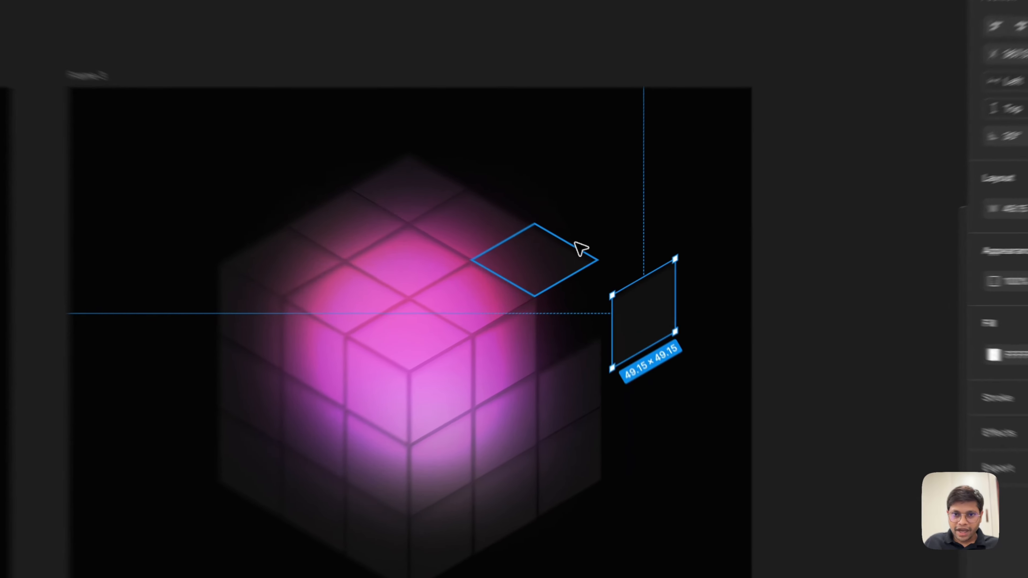
Move the outer right corner tile of the cube's top face straight up, away from the cube.
click(587, 264)
key(shift+Up)
key(shift+Up)
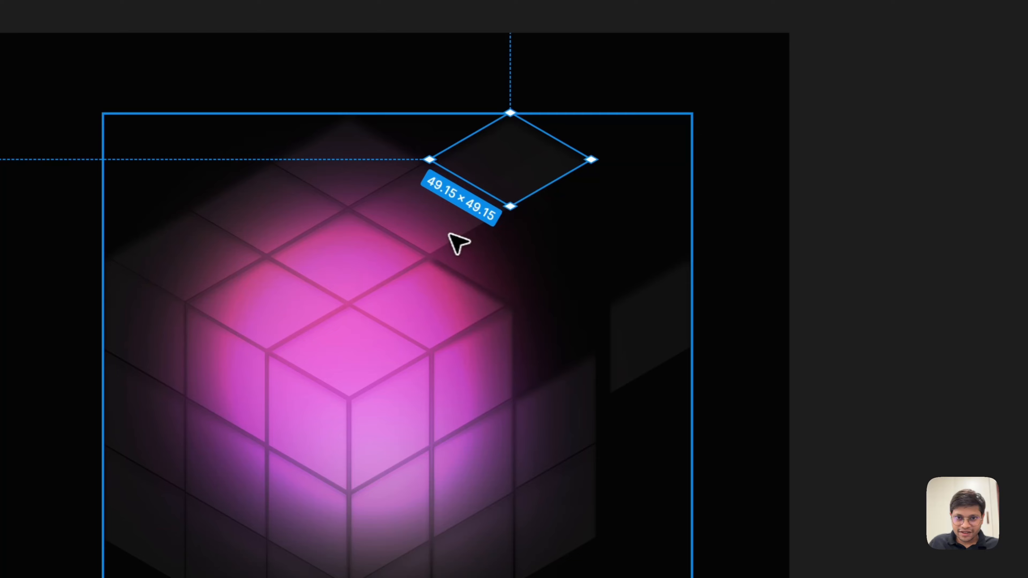
click(564, 414)
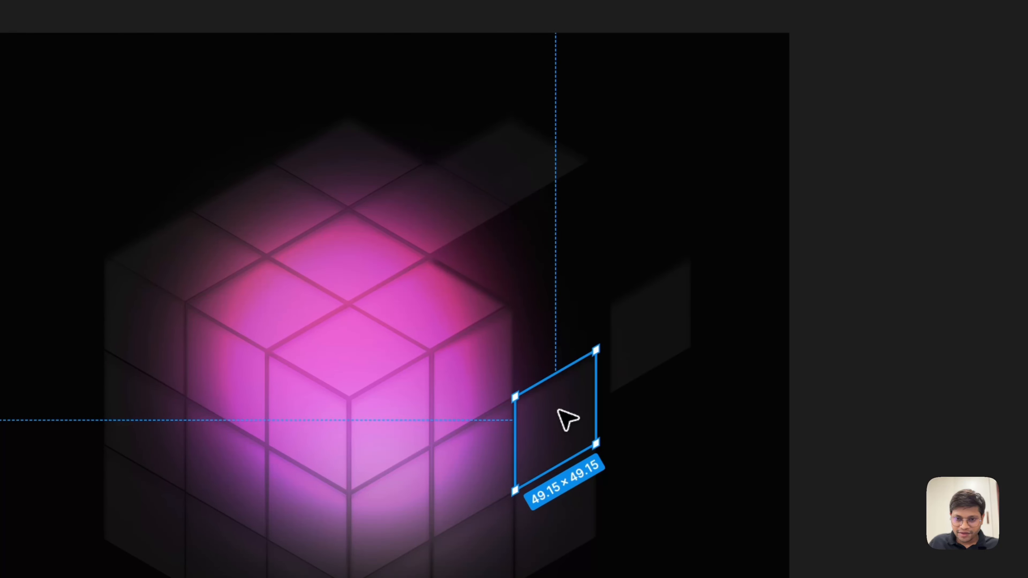
key(Escape)
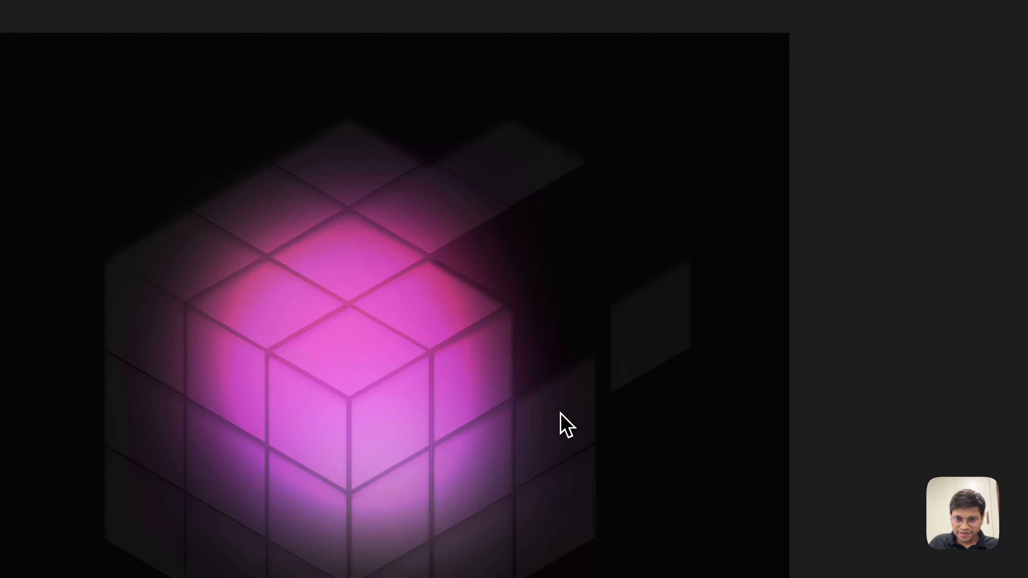
click(561, 415)
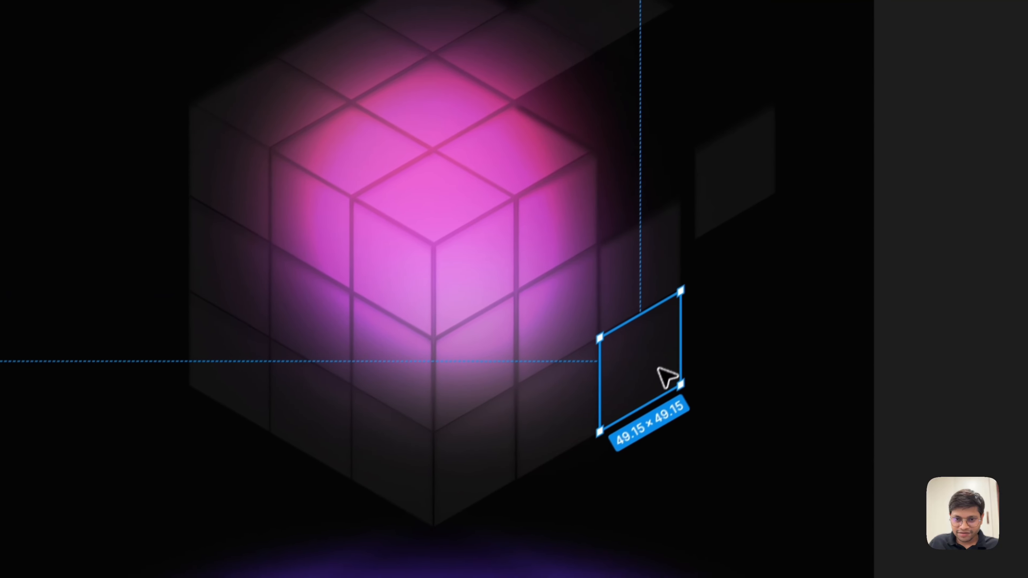
key(Escape)
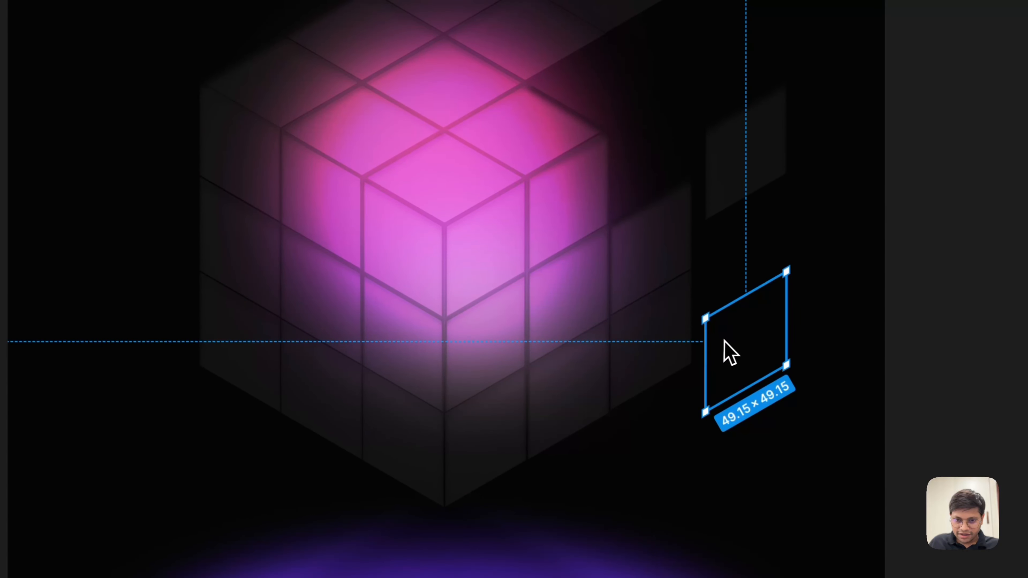
key(shift+Down)
key(shift+Down)
Move the outer lower tile of the cube's right face outward and slightly down, detaching it from the cube.
double_click(638, 341)
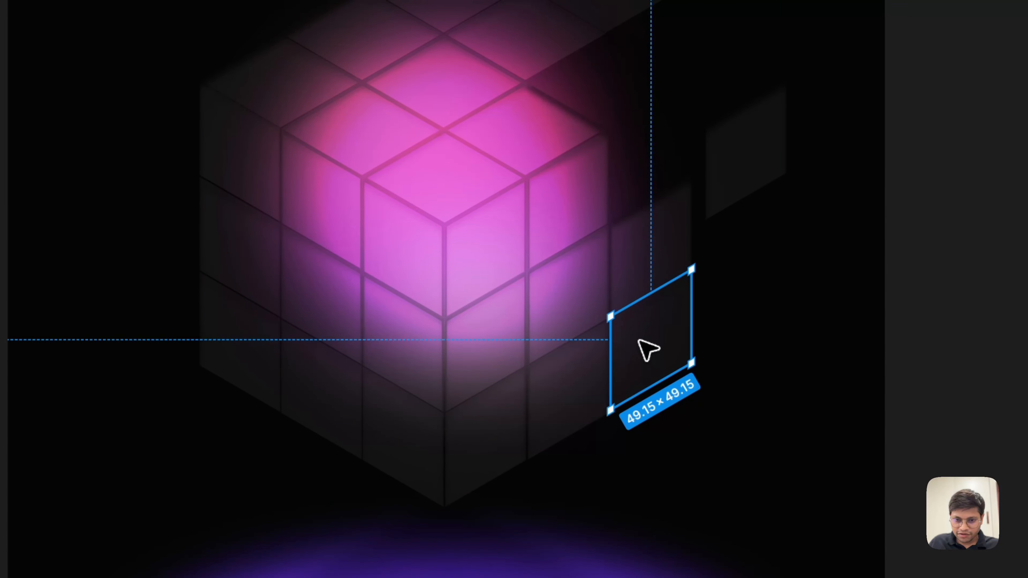
key(shift+Right)
key(shift+Right)
key(shift+Right)
key(shift+Right)
key(shift+Right)
key(shift+Down)
key(shift+Down)
key(shift+Down)
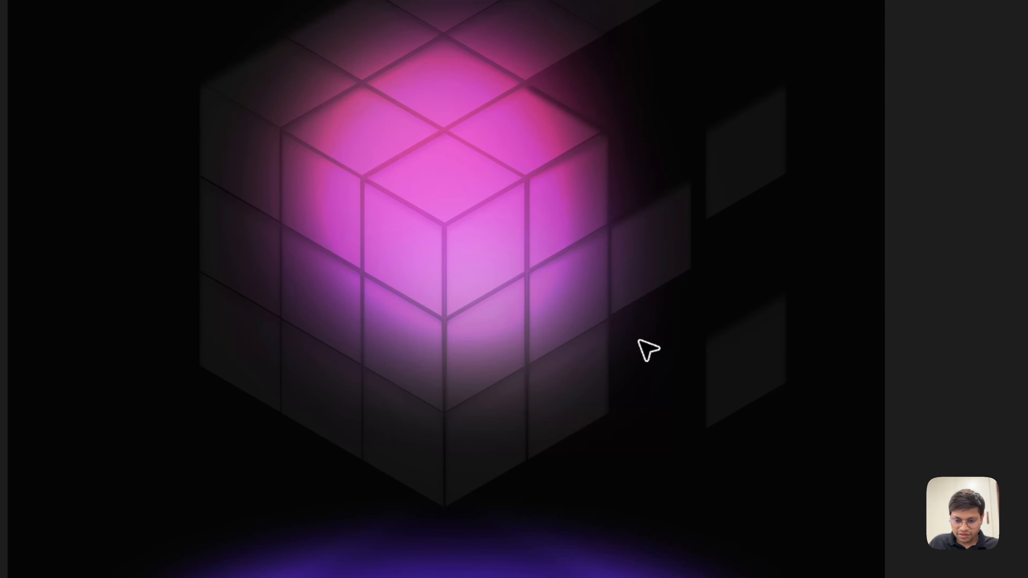
scroll(637, 316, down, 2)
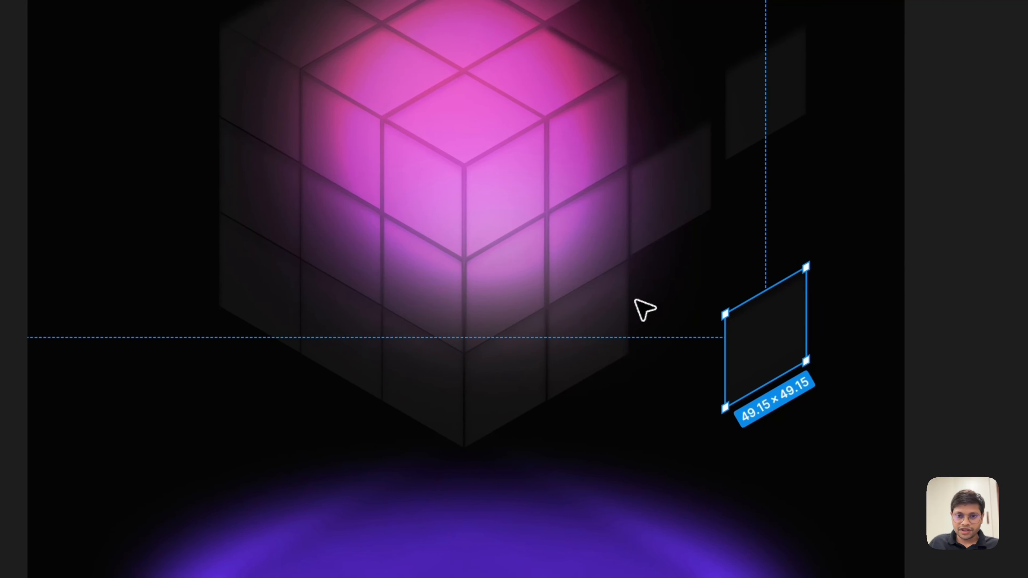
Shift the outer middle tile of the cube's right face down and outward from its neighbours.
click(661, 203)
key(Escape)
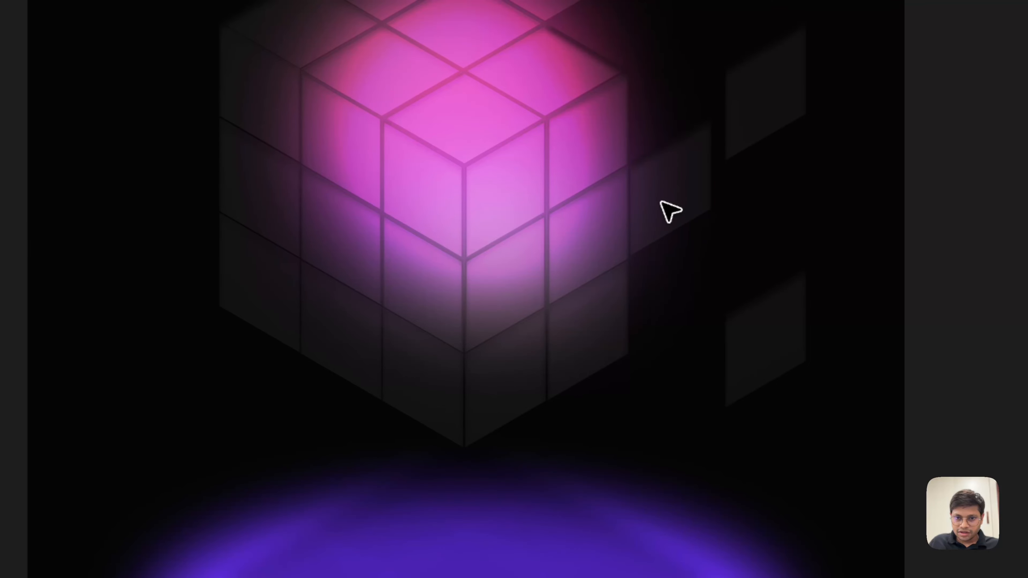
click(682, 193)
double_click(682, 193)
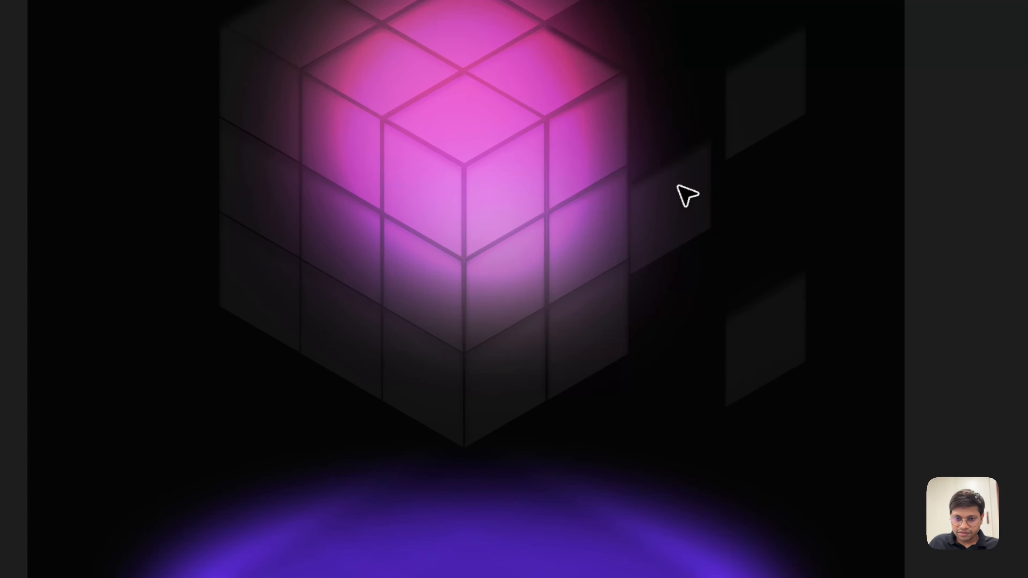
key(shift+Down)
key(shift+Down)
key(shift+Down)
key(shift+Down)
key(shift+Down)
key(shift+Right)
key(shift+Right)
key(shift+Up)
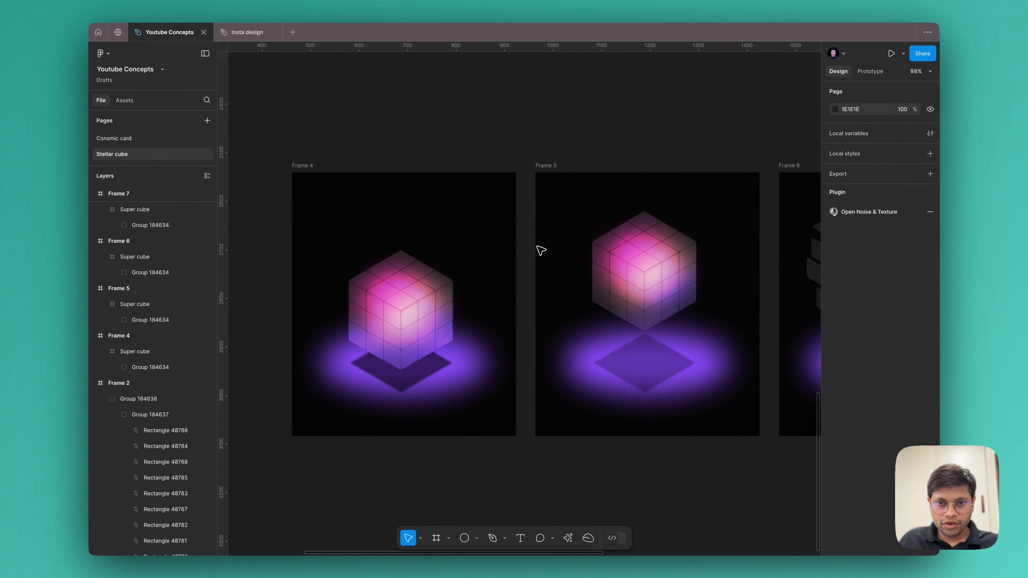
Examine the four prepared frames in sequence, comparing the resting, floating, exploded and reassembled cube states in Frames 4 to 7.
scroll(542, 212, right, 5)
scroll(541, 251, right, 2)
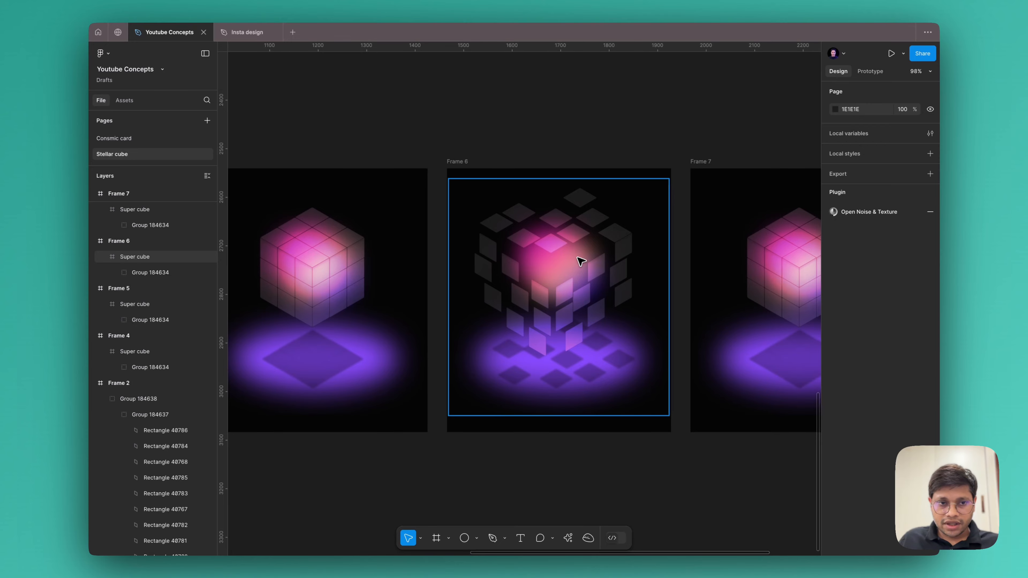
scroll(579, 260, left, 6)
scroll(390, 298, right, 1)
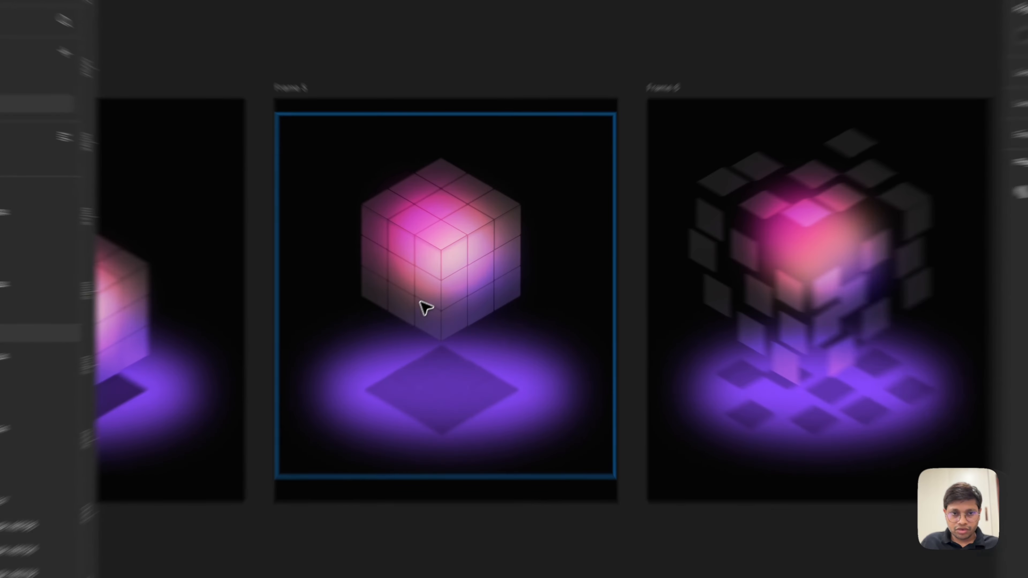
click(461, 294)
scroll(485, 287, right, 6)
scroll(600, 253, up, 3)
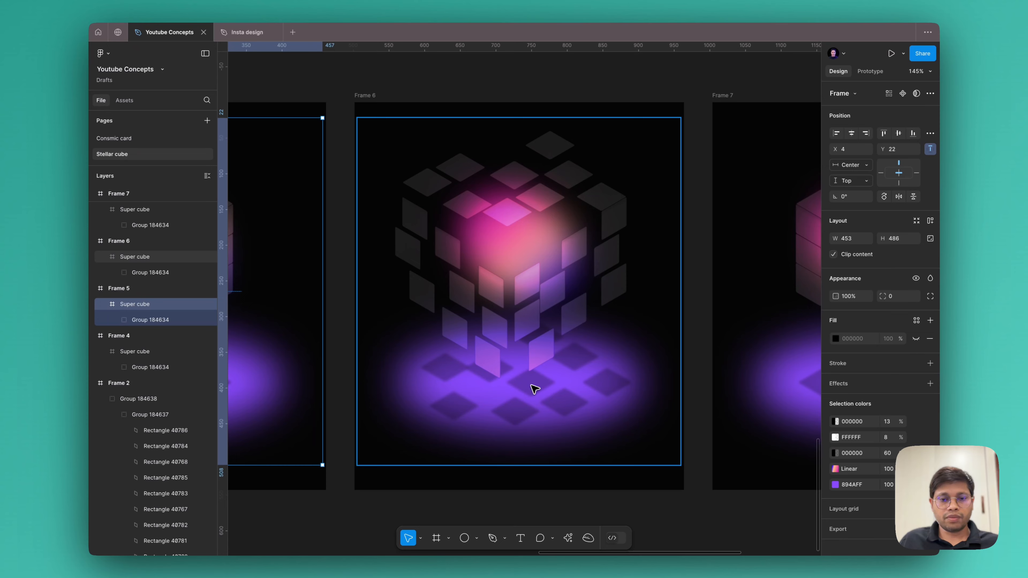
scroll(534, 389, right, 8)
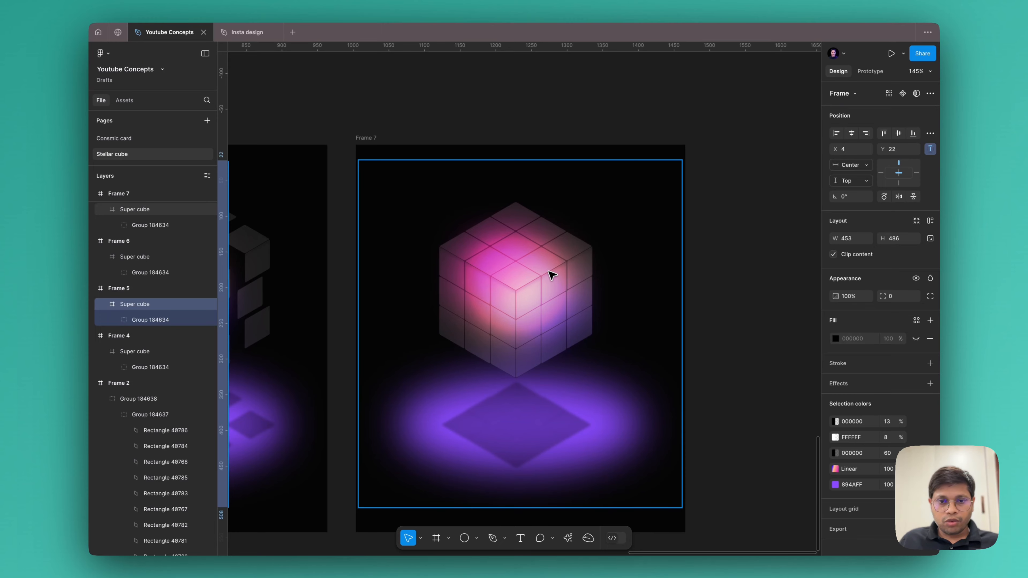
scroll(552, 275, down, 5)
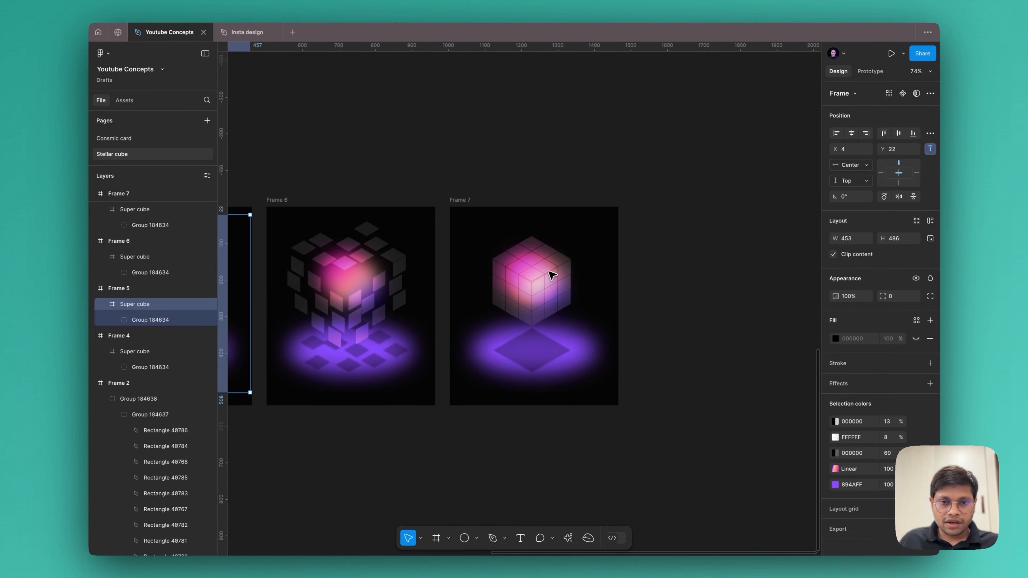
scroll(553, 275, right, 5)
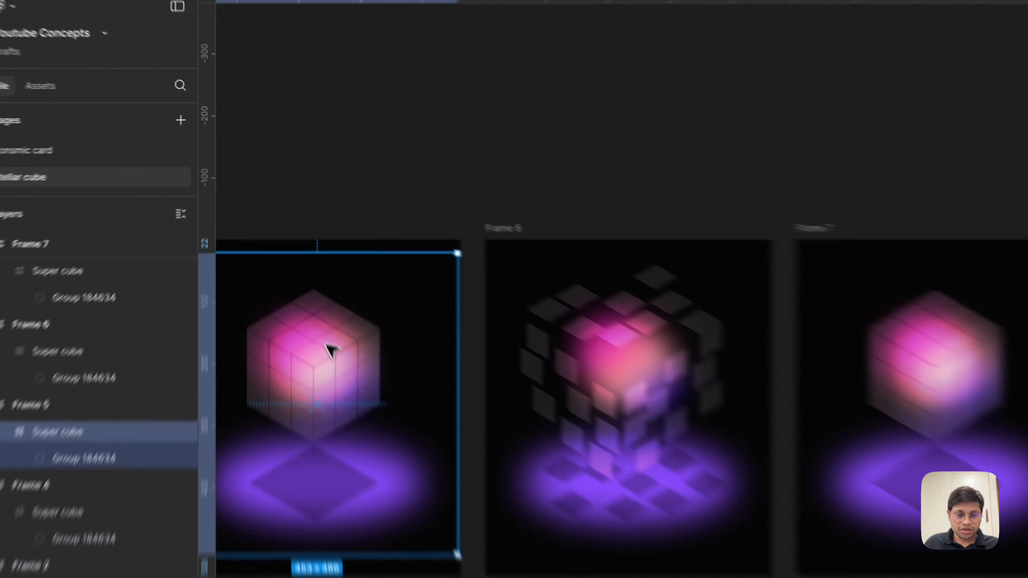
scroll(292, 255, left, 4)
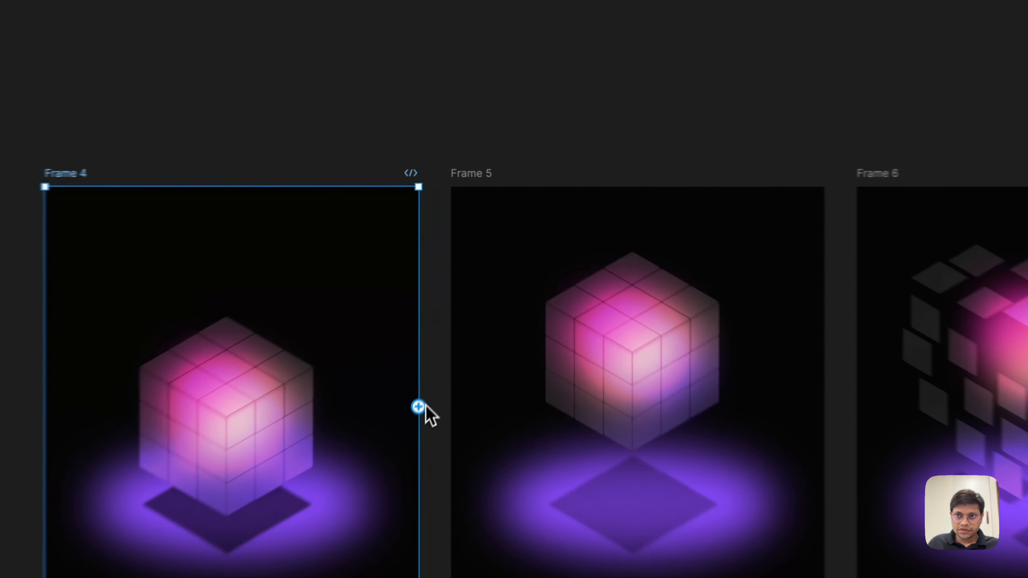
Connect Frame 4 to Frame 5 with an on-click prototype interaction using Smart animate and the Gentle curve.
click(869, 72)
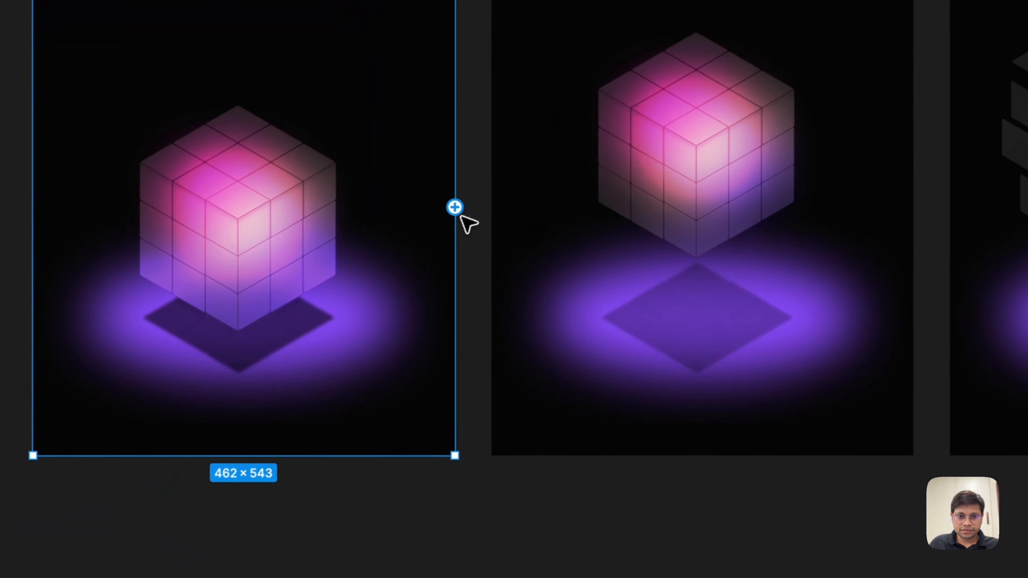
drag(454, 207, 592, 218)
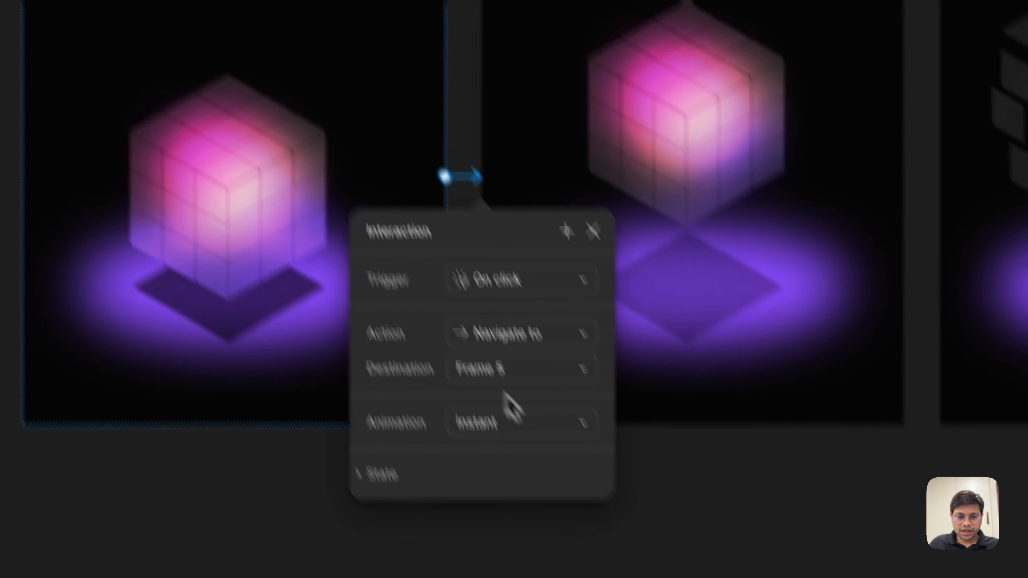
click(522, 447)
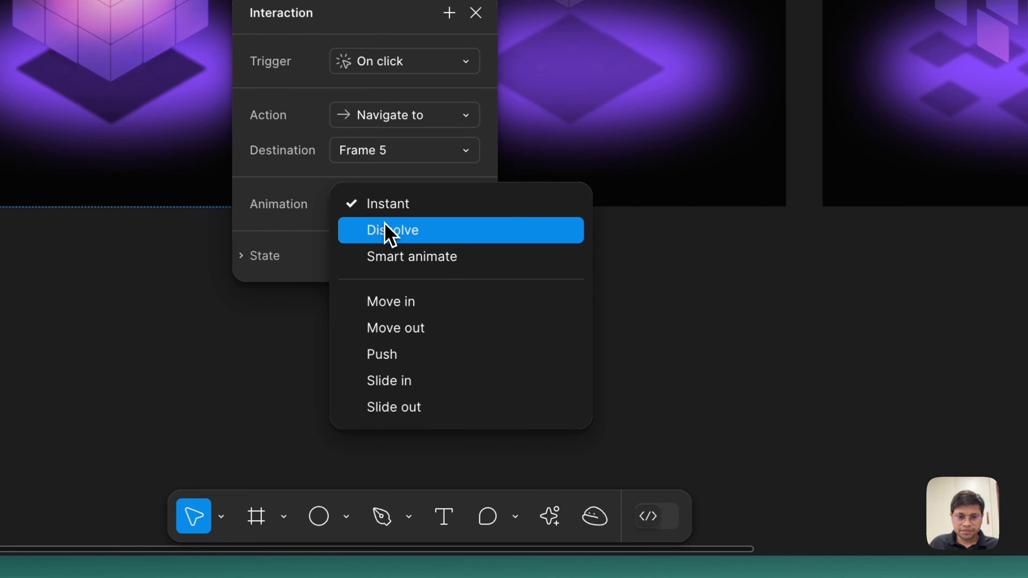
click(403, 256)
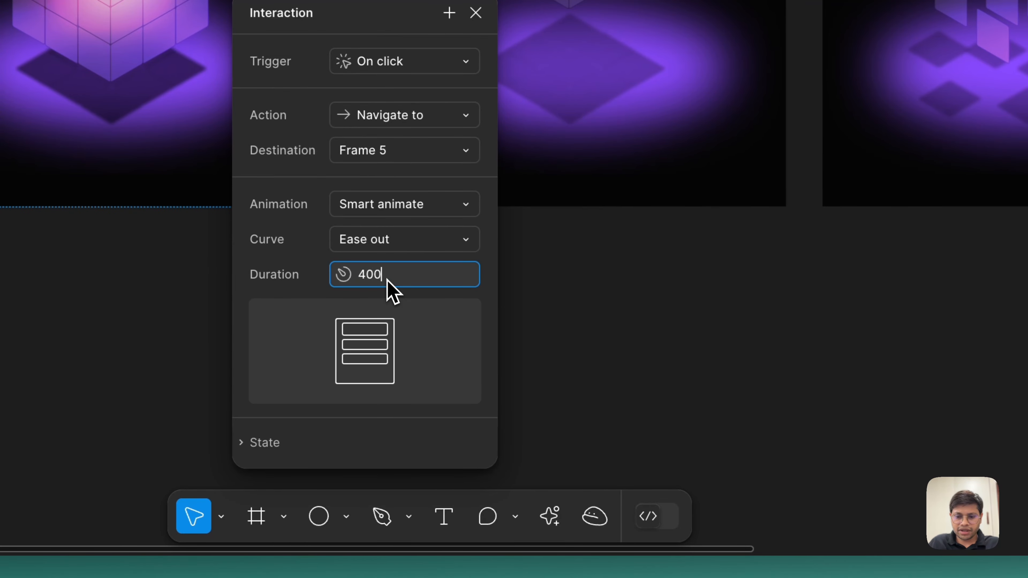
key(Return)
click(395, 242)
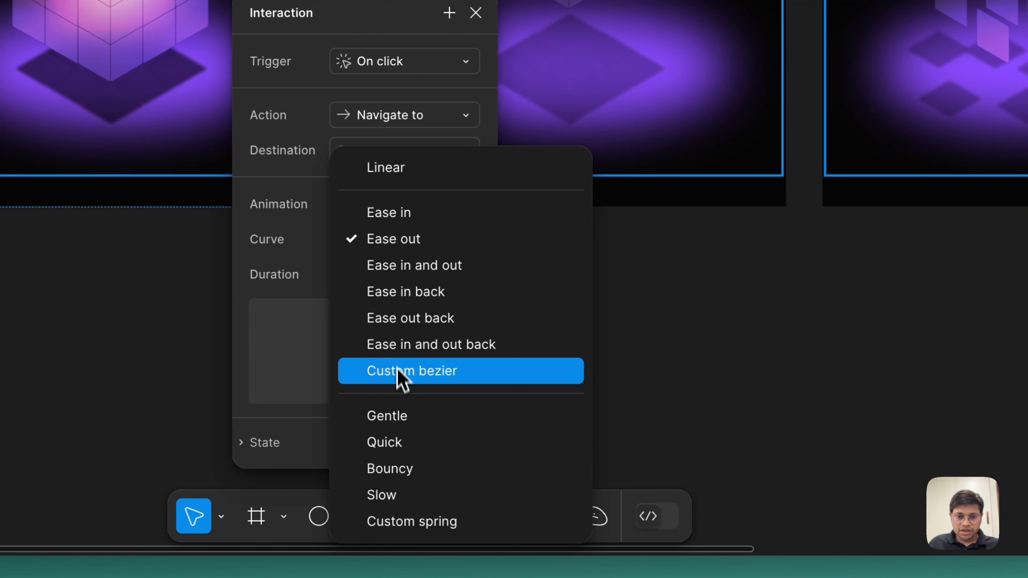
click(399, 417)
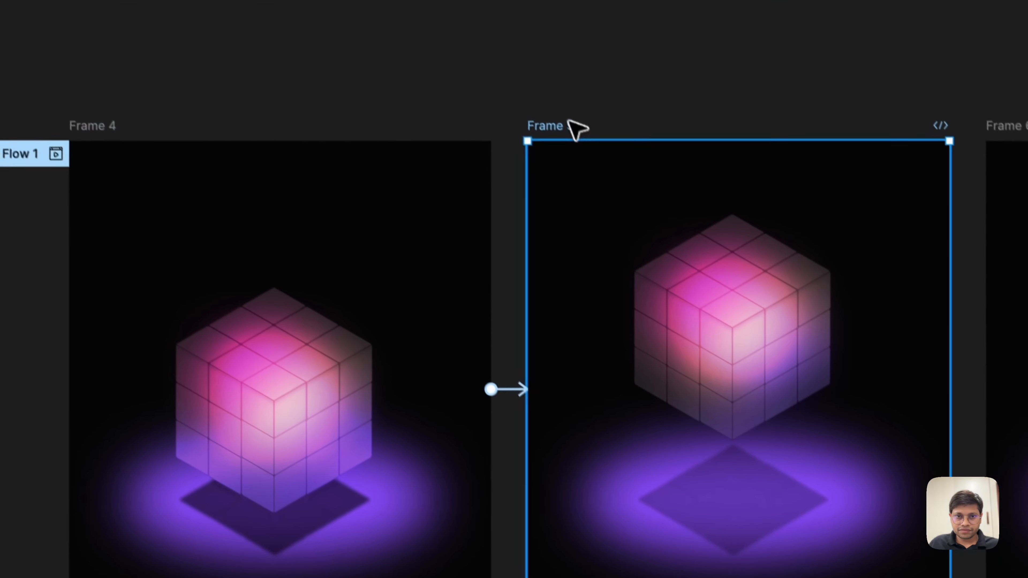
Connect Frame 5 to Frame 6 in the prototype and set its trigger to After delay with a 600 ms delay.
drag(418, 410, 596, 405)
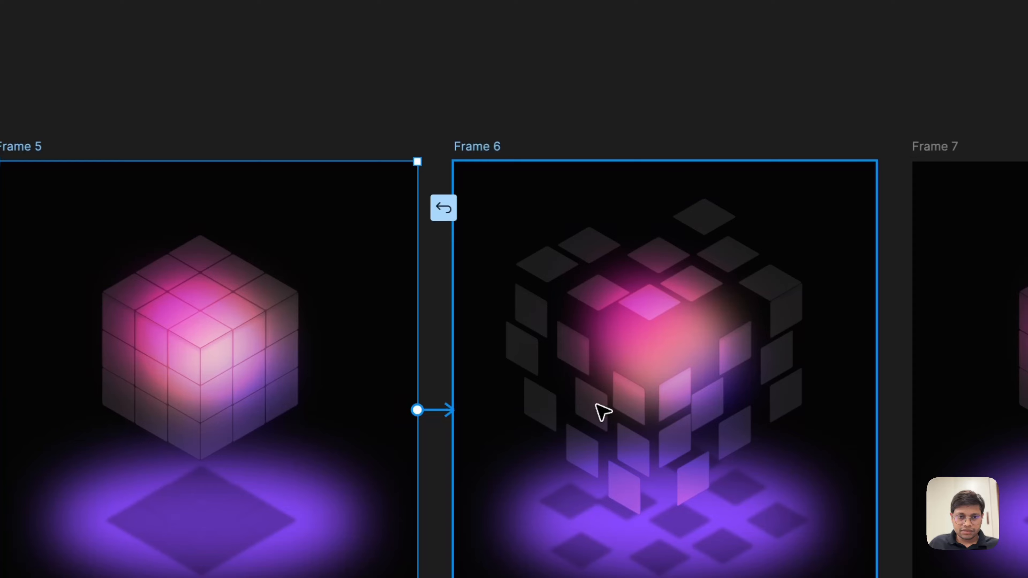
scroll(596, 405, left, 4)
scroll(596, 405, down, 2)
scroll(596, 405, right, 2)
scroll(596, 405, up, 1)
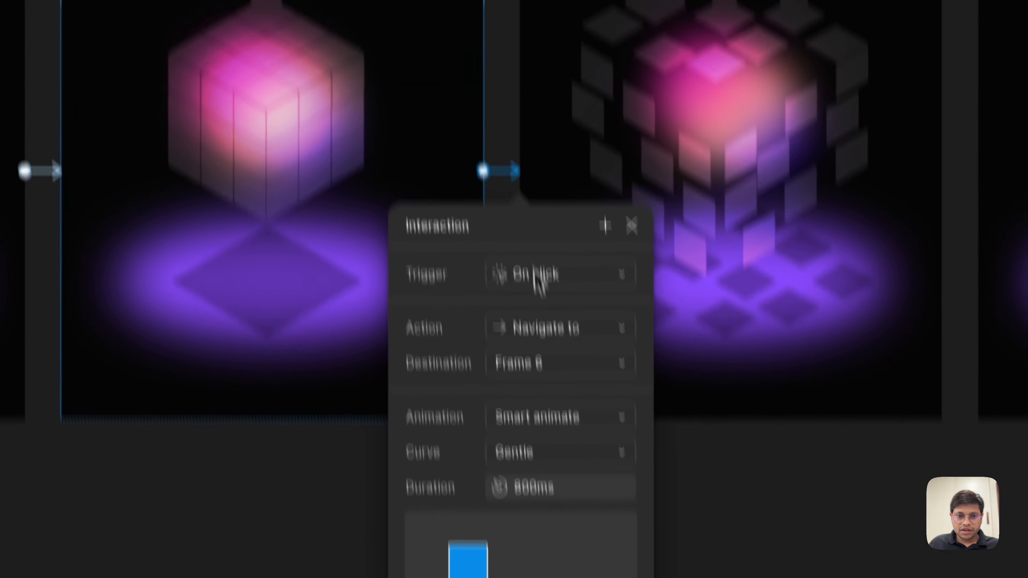
click(558, 493)
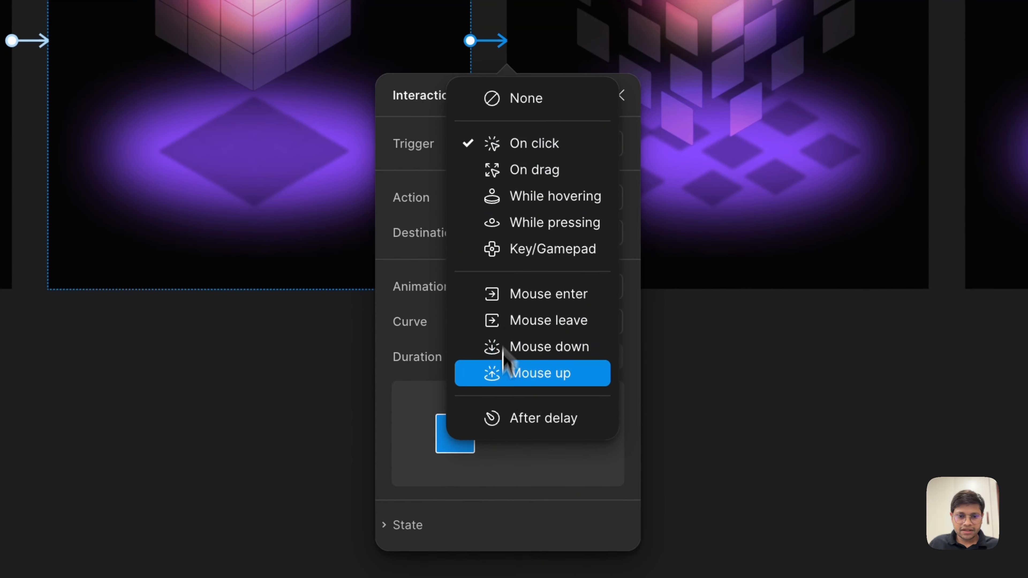
click(511, 419)
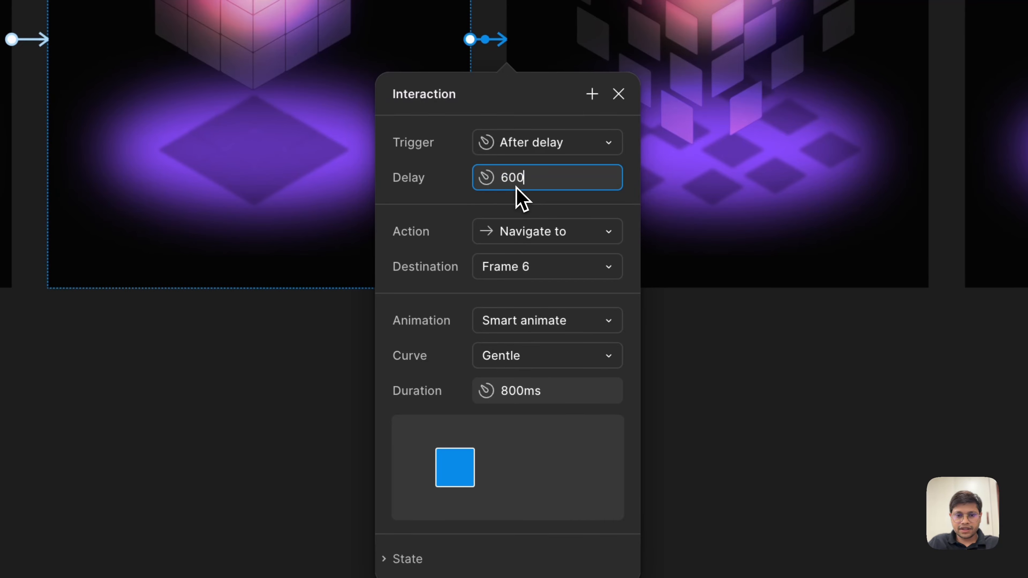
key(Return)
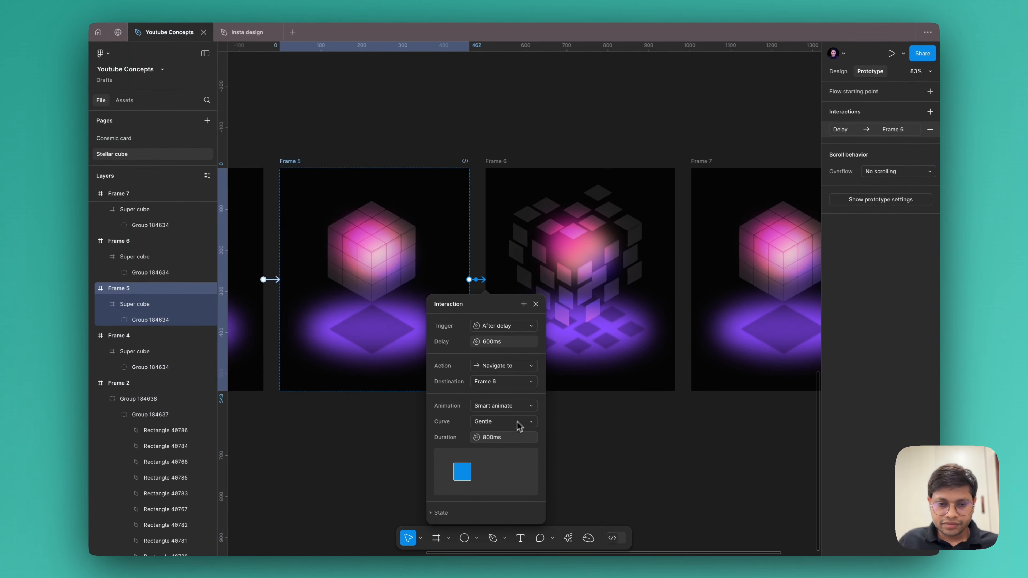
Try animation durations of 600 ms and 800 ms for the transition from Frame 5 to Frame 6.
click(505, 439)
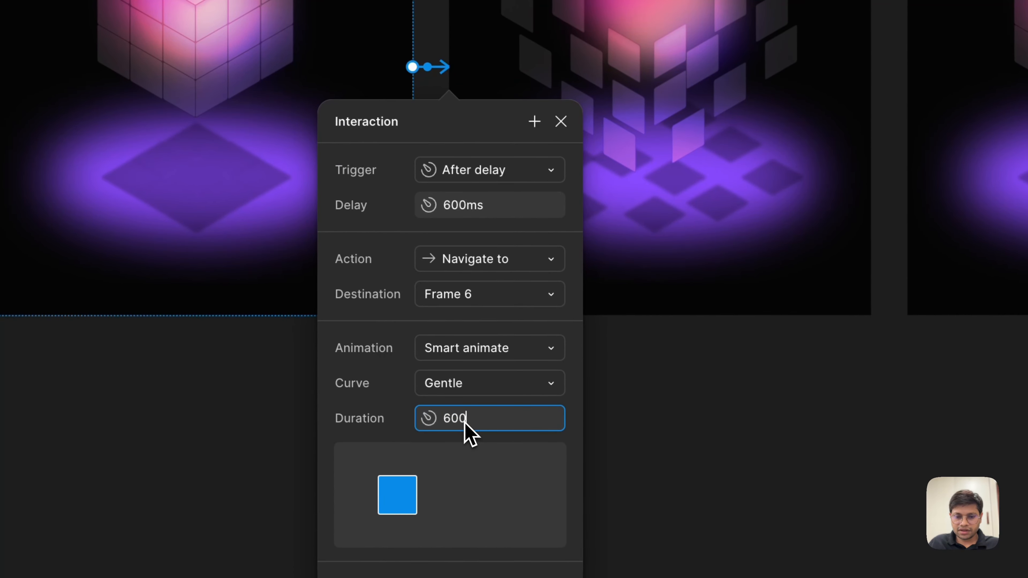
key(Return)
click(458, 421)
text(8)
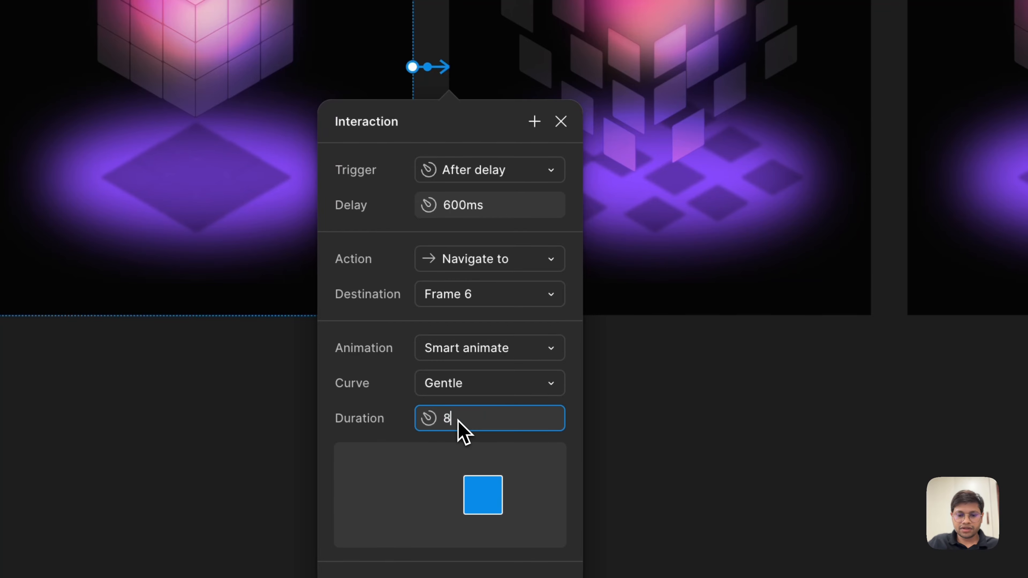
text(00)
key(Return)
Give the Frame 5 to Frame 6 transition an Ease out curve with a 600 ms duration.
click(464, 384)
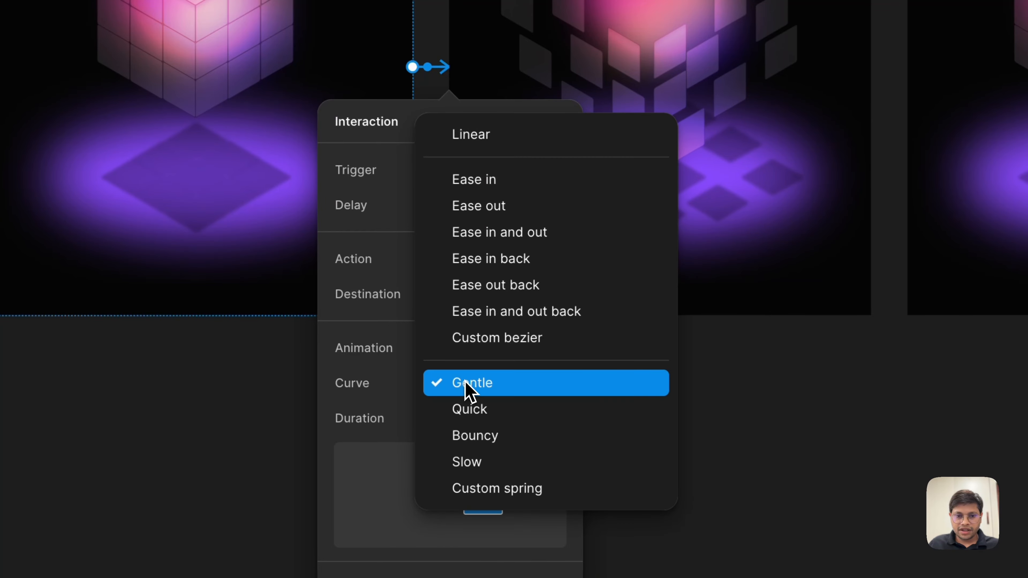
click(511, 208)
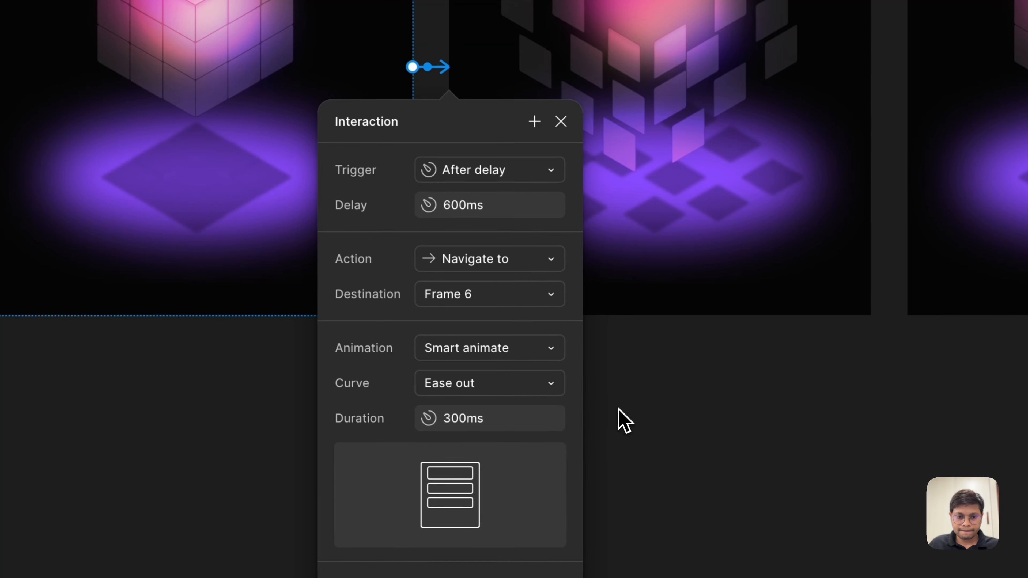
click(464, 419)
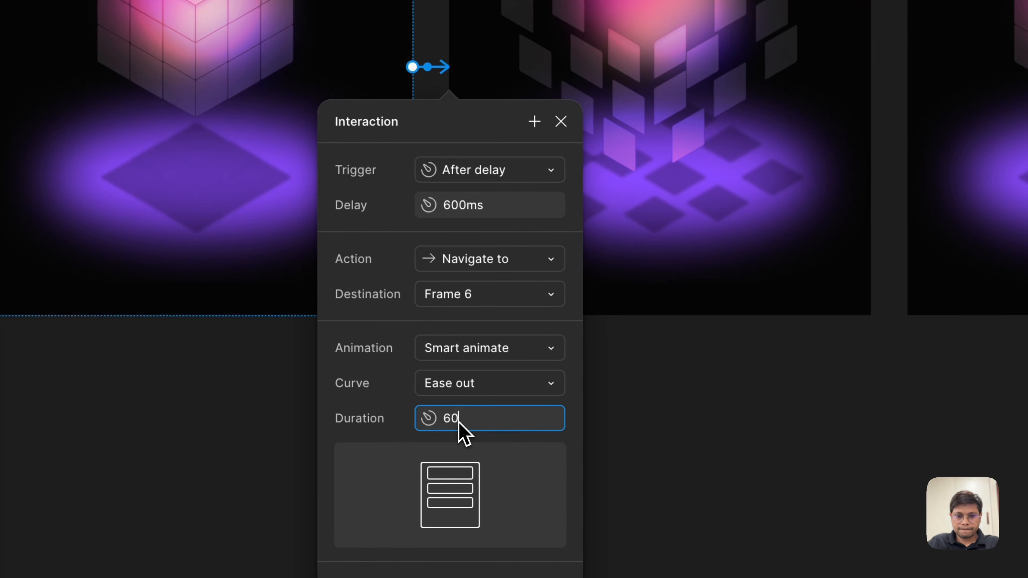
key(Return)
click(556, 205)
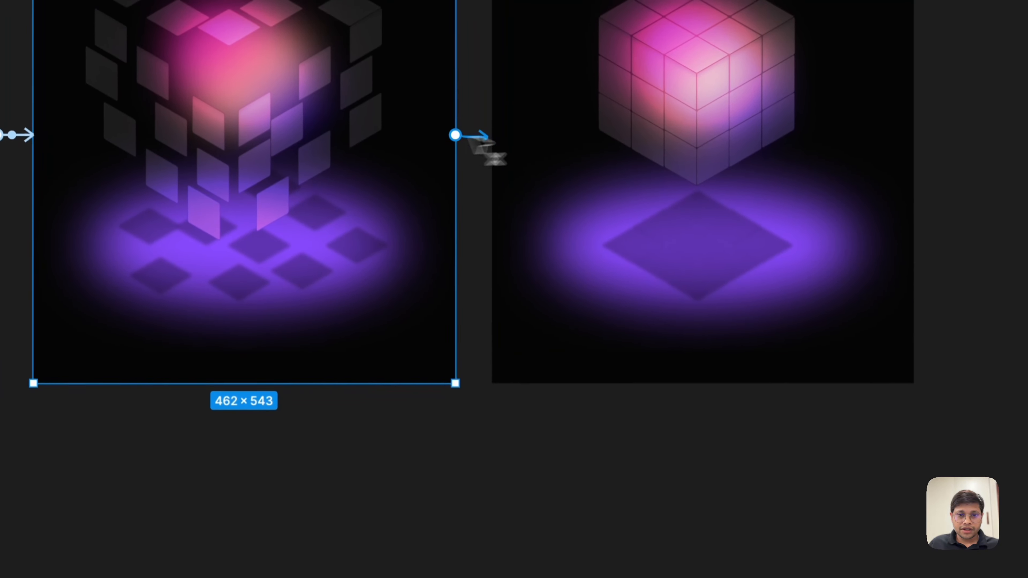
Connect Frame 6 to Frame 7 in the prototype and set its trigger to After delay with a 600 ms delay.
drag(507, 483, 626, 489)
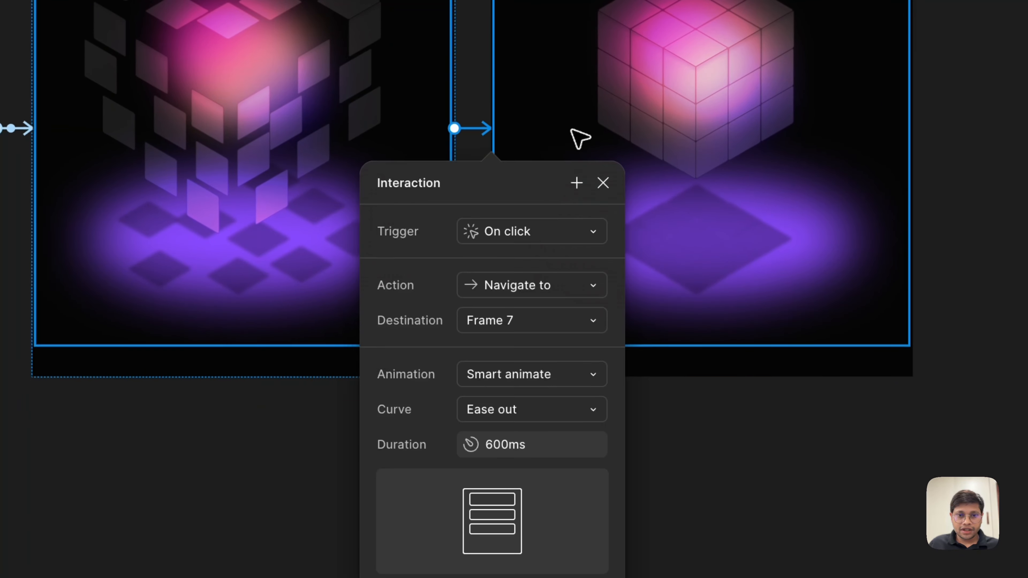
click(506, 235)
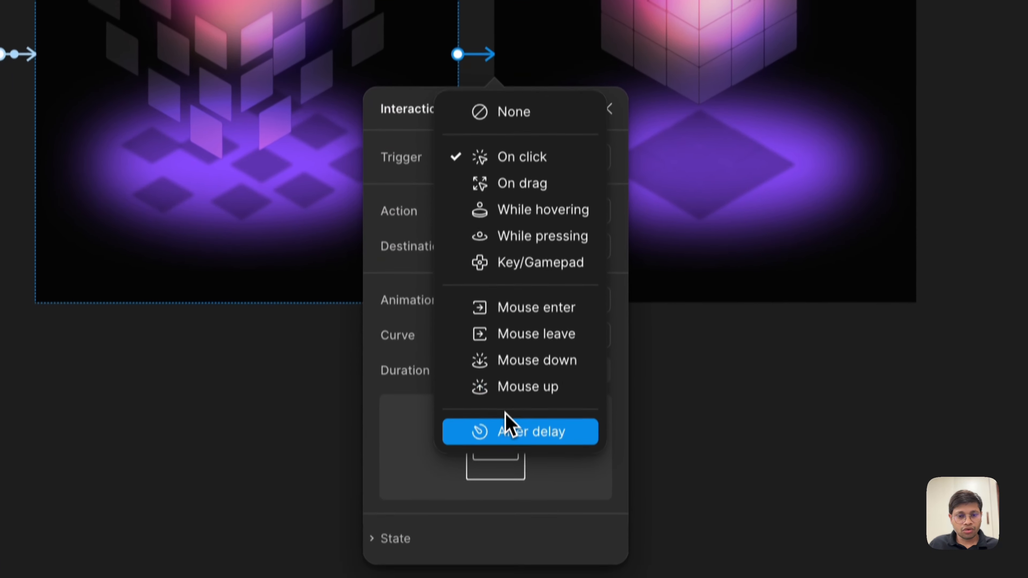
click(511, 506)
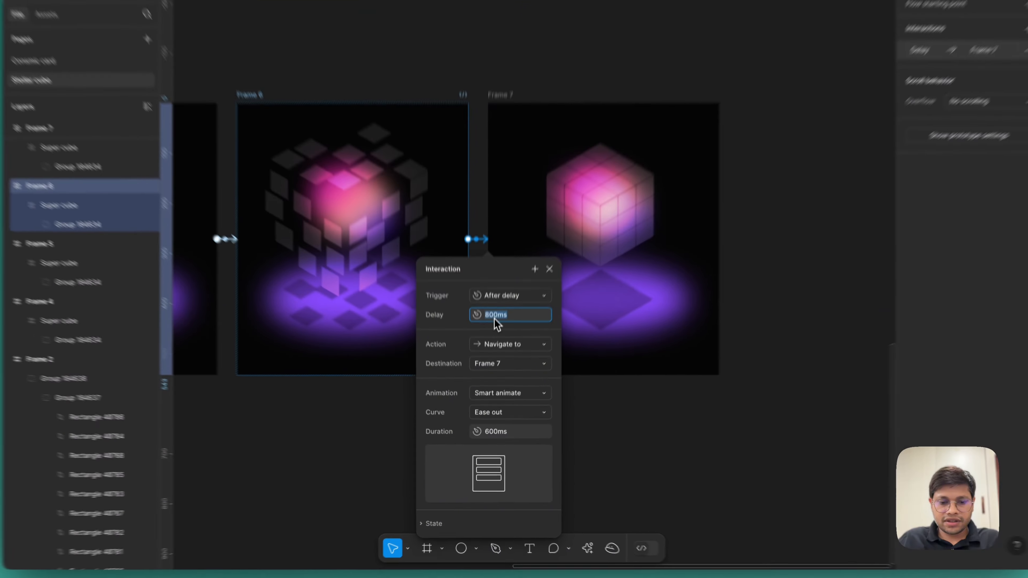
text(600)
key(Return)
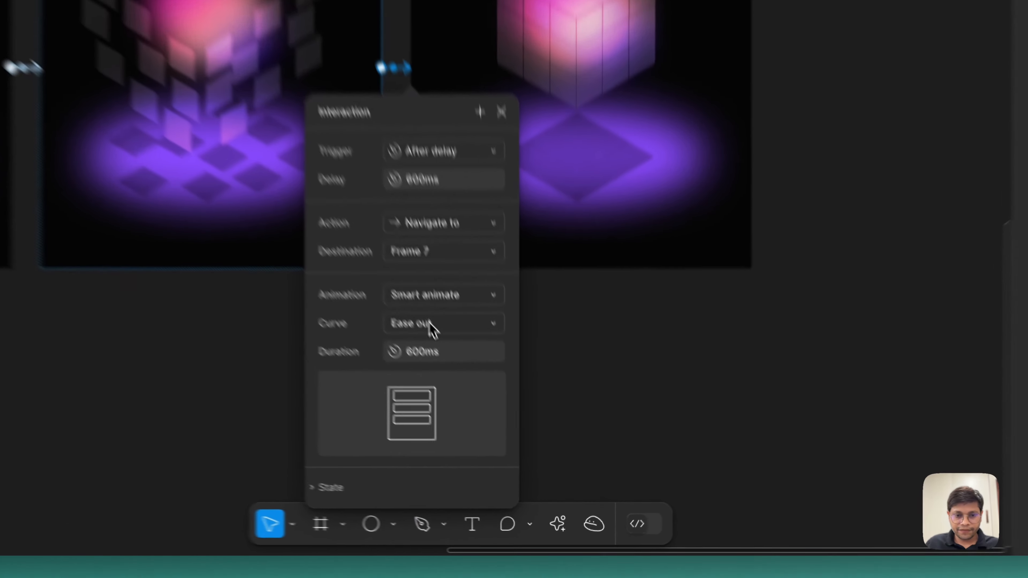
Give the Frame 6 to Frame 7 transition an Ease out curve with a 400 ms duration.
click(496, 427)
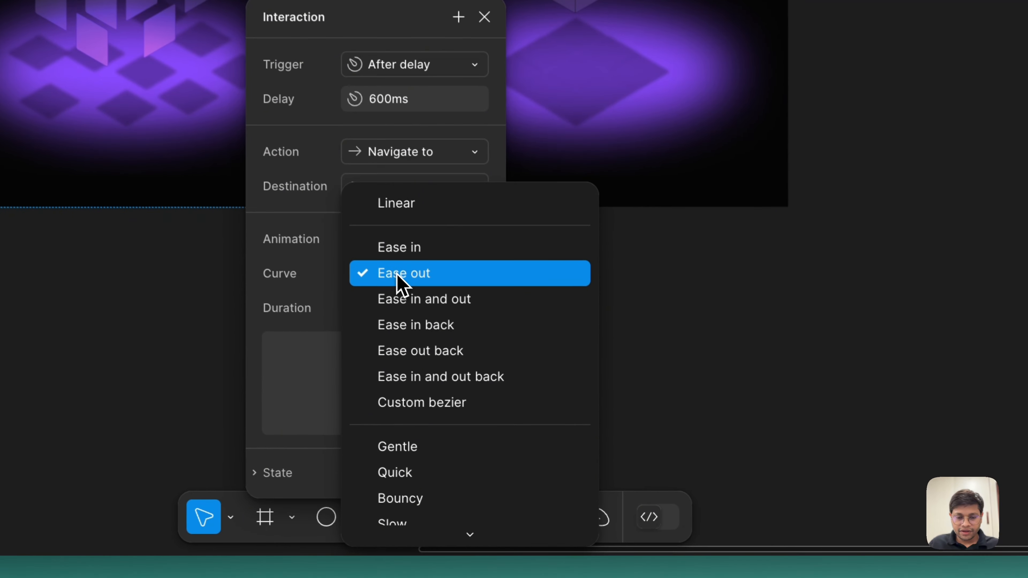
click(430, 269)
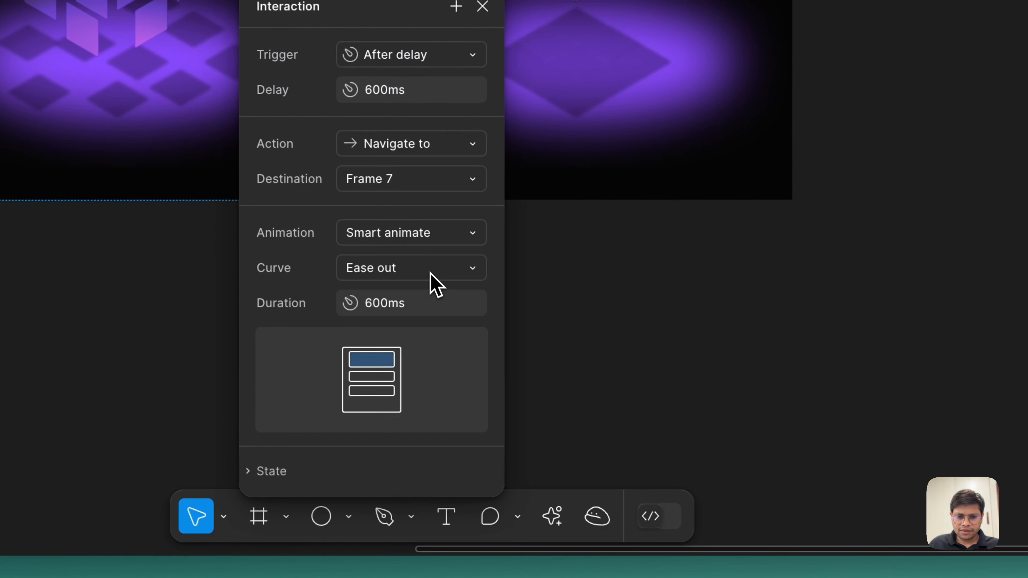
click(388, 312)
text(400)
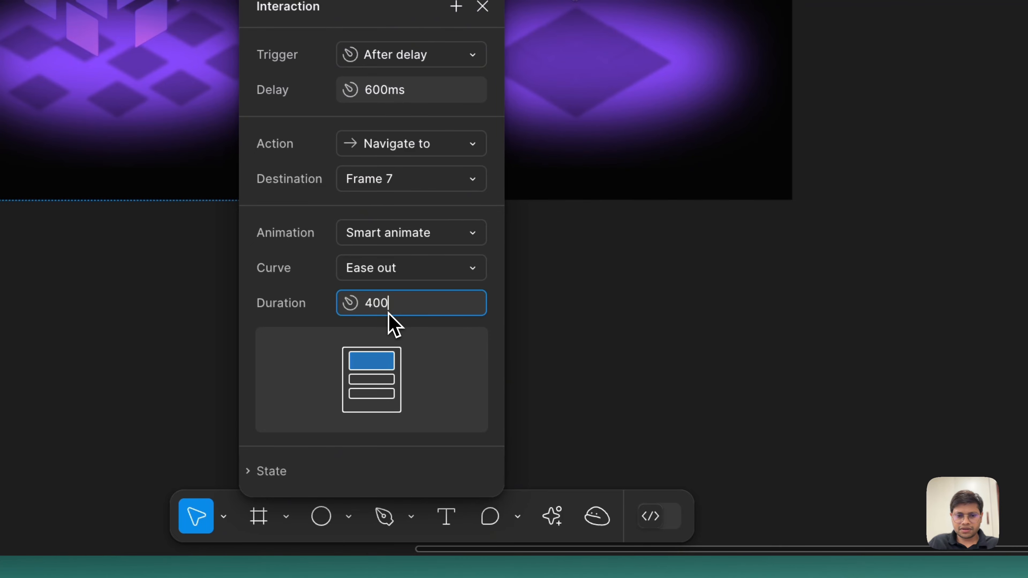
key(Return)
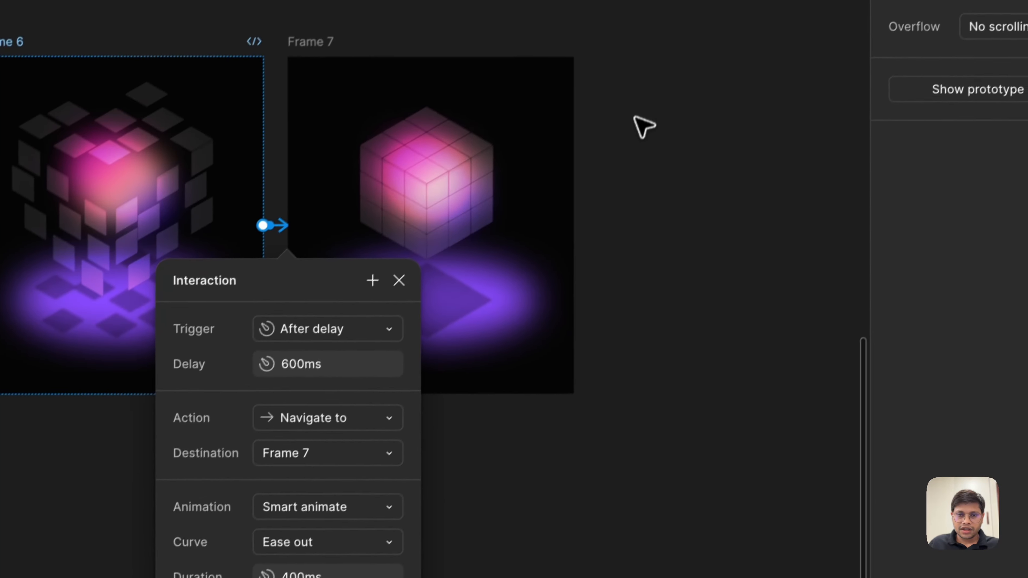
Connect Frame 7 back to Frame 4 with an After delay trigger of 1 ms to loop the prototype.
click(436, 202)
scroll(704, 368, down, 3)
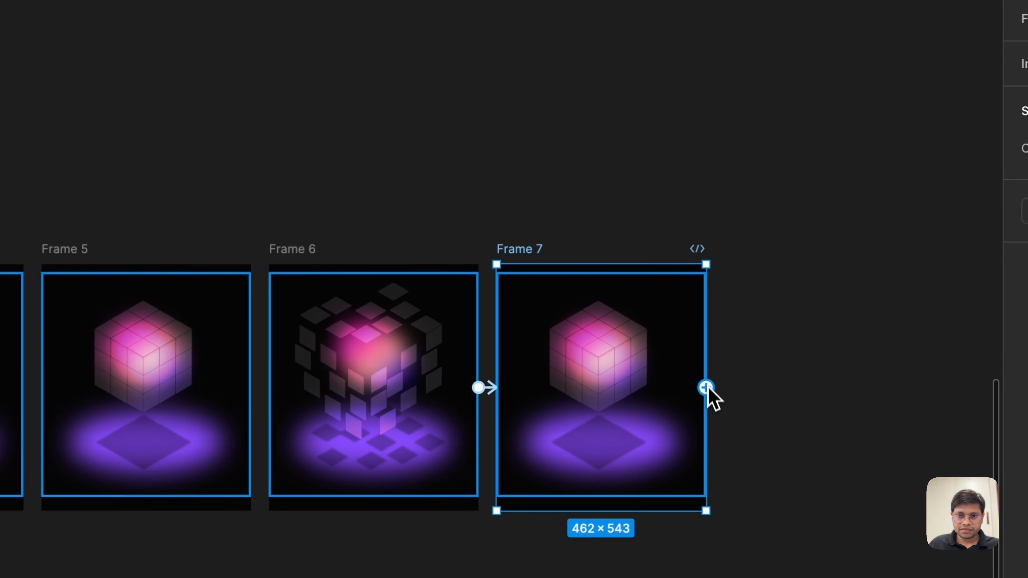
drag(705, 388, 420, 165)
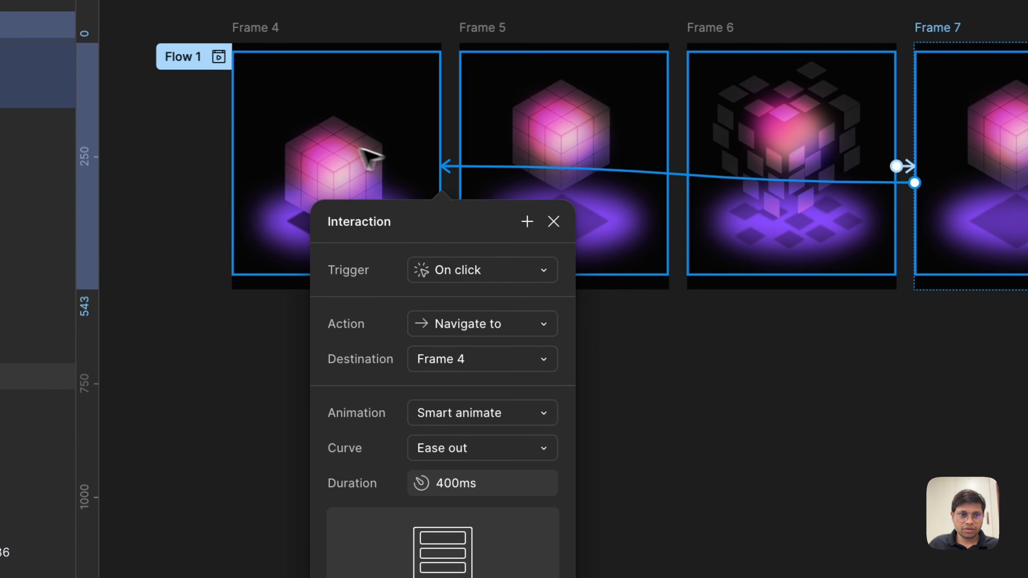
scroll(324, 149, up, 3)
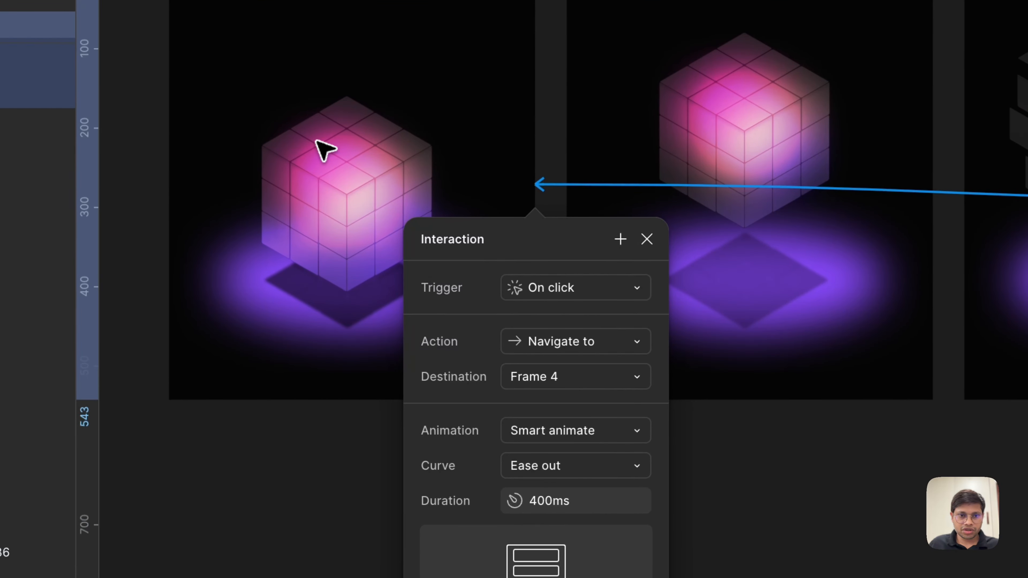
scroll(324, 150, up, 2)
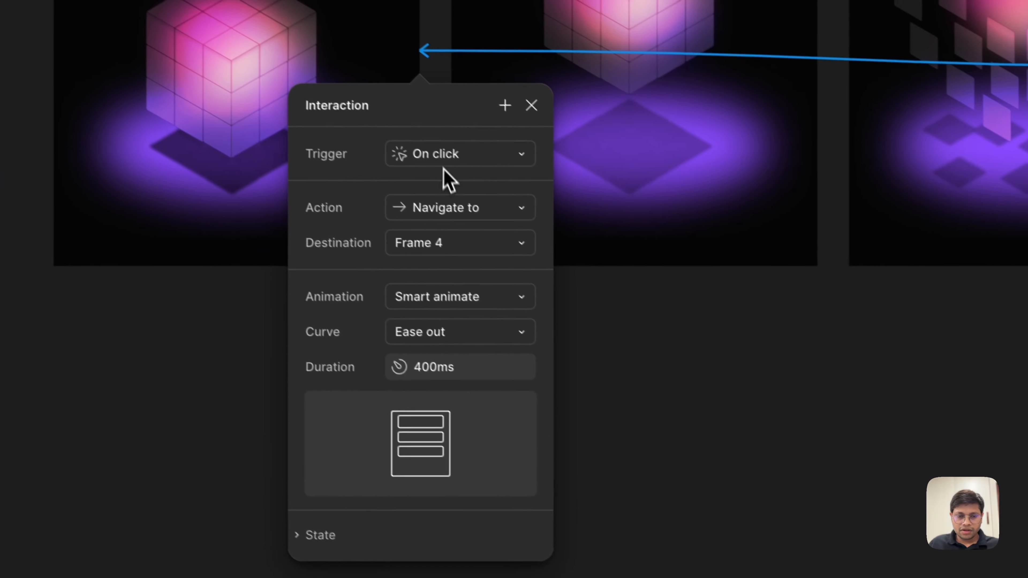
click(620, 290)
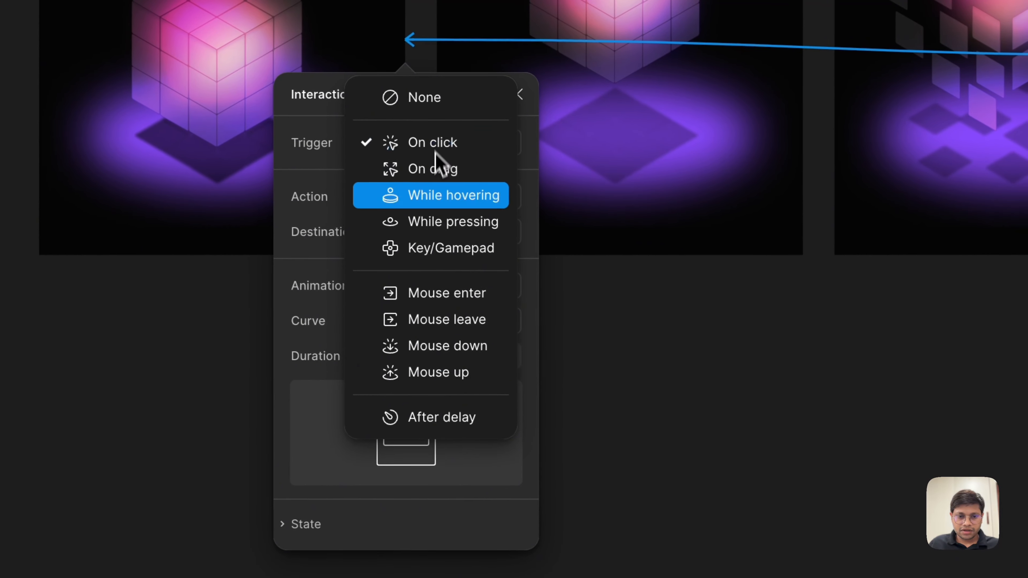
click(435, 415)
click(419, 185)
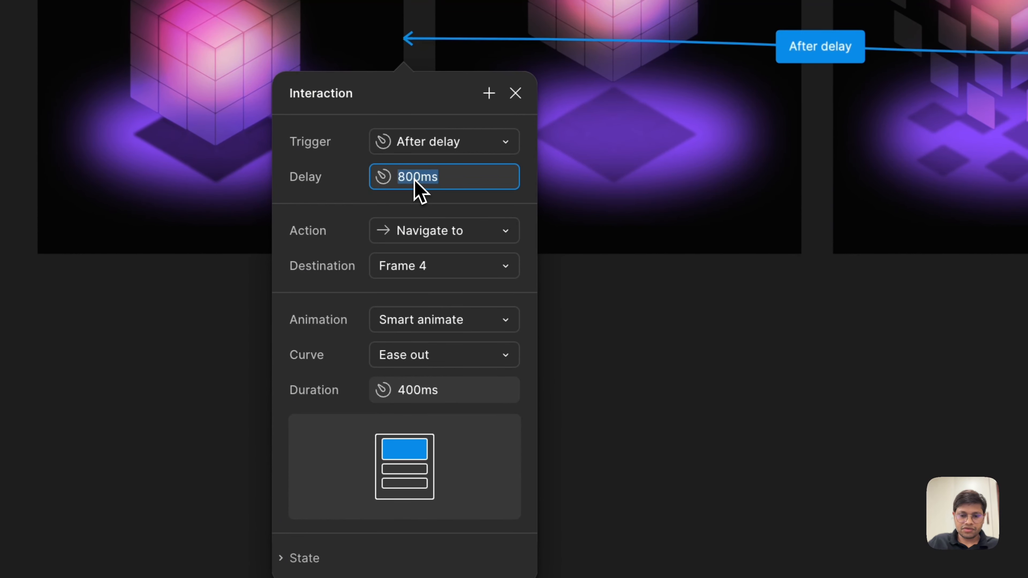
key(Return)
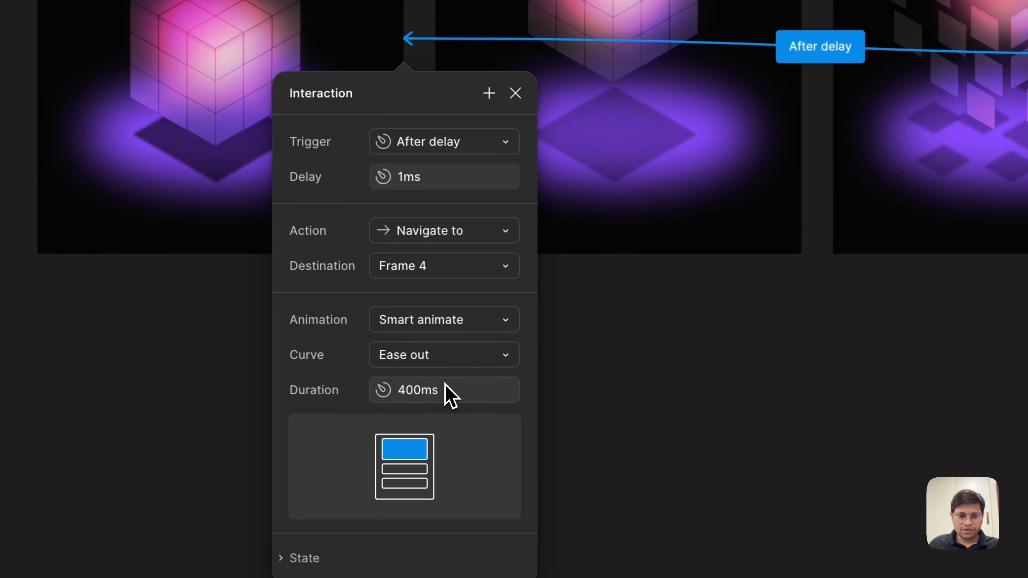
click(662, 347)
Preview Flow 1 from Frame 4 to check the looping animation, and close the preview.
scroll(662, 347, left, 3)
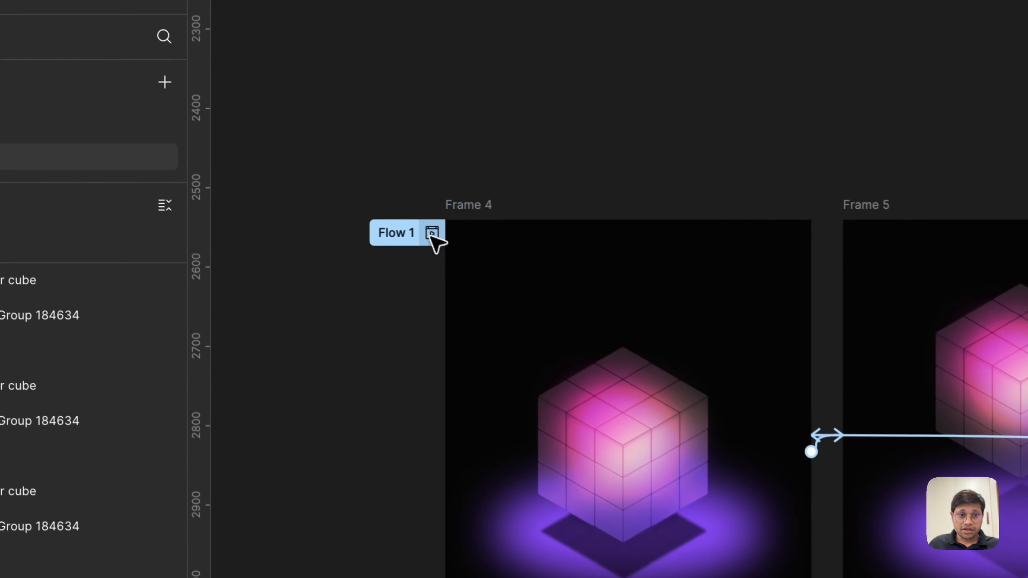
click(431, 234)
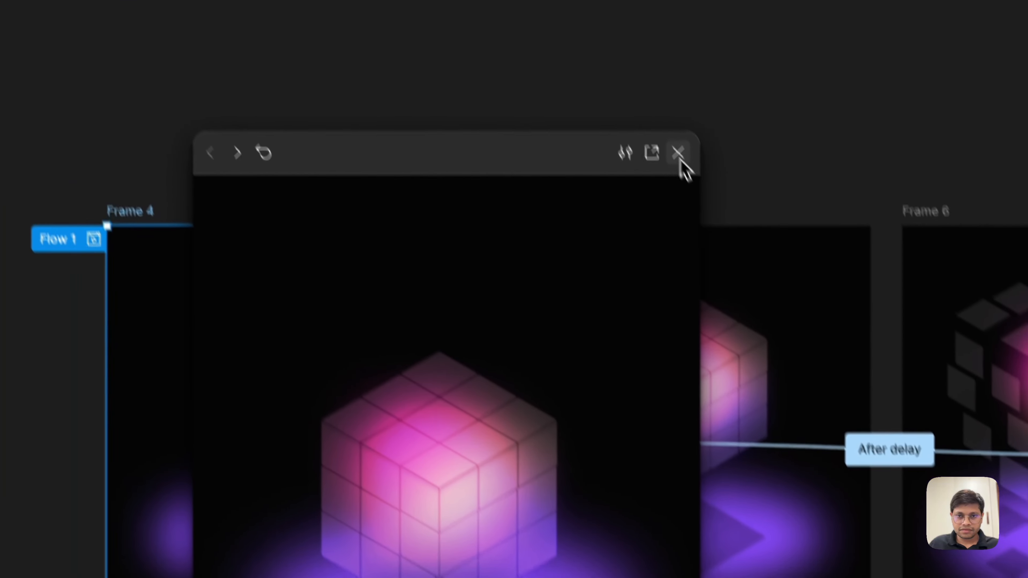
click(678, 154)
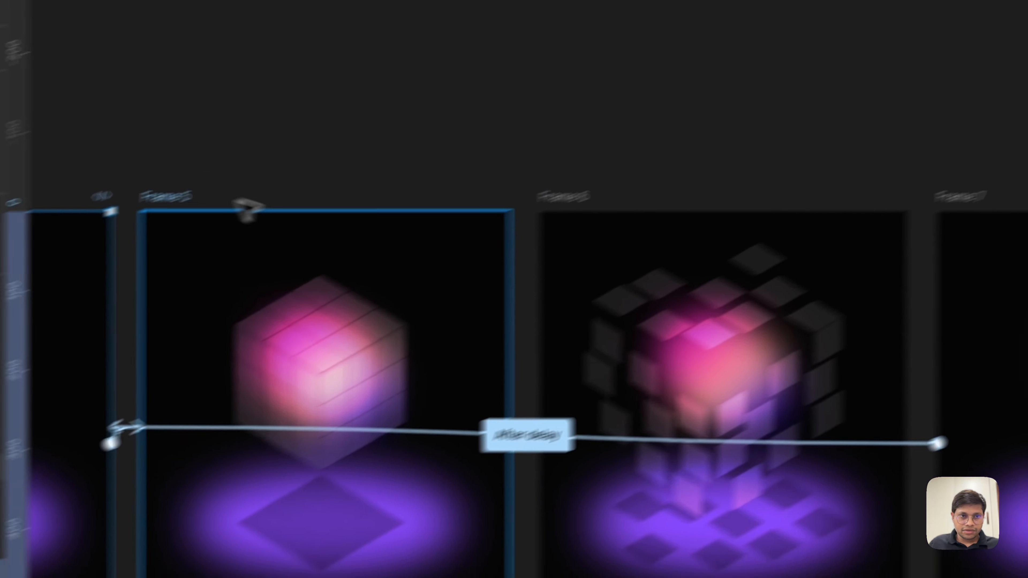
Change the Smart animate duration of the Frame 5 to Frame 6 transition.
click(36, 241)
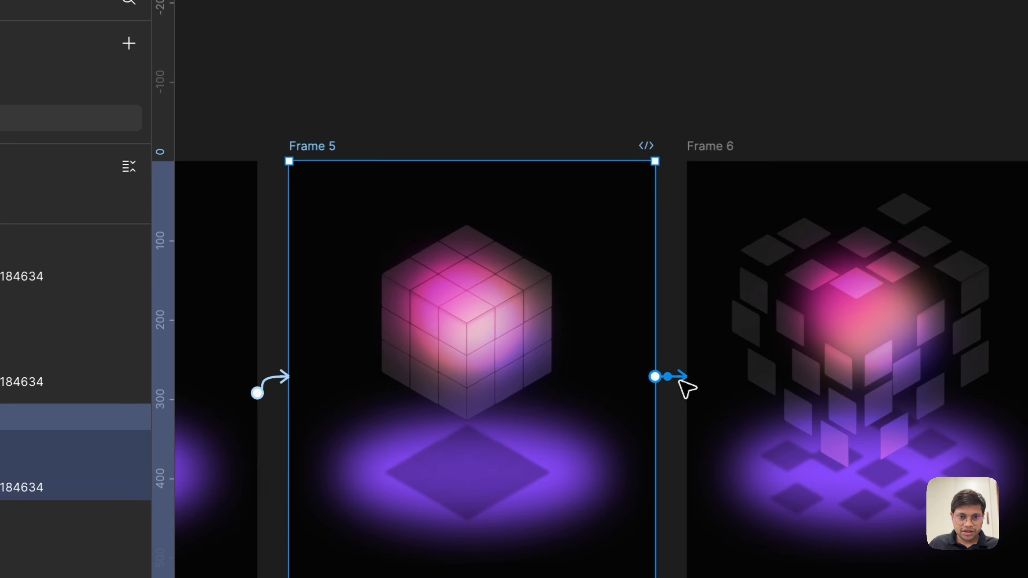
click(681, 381)
click(369, 378)
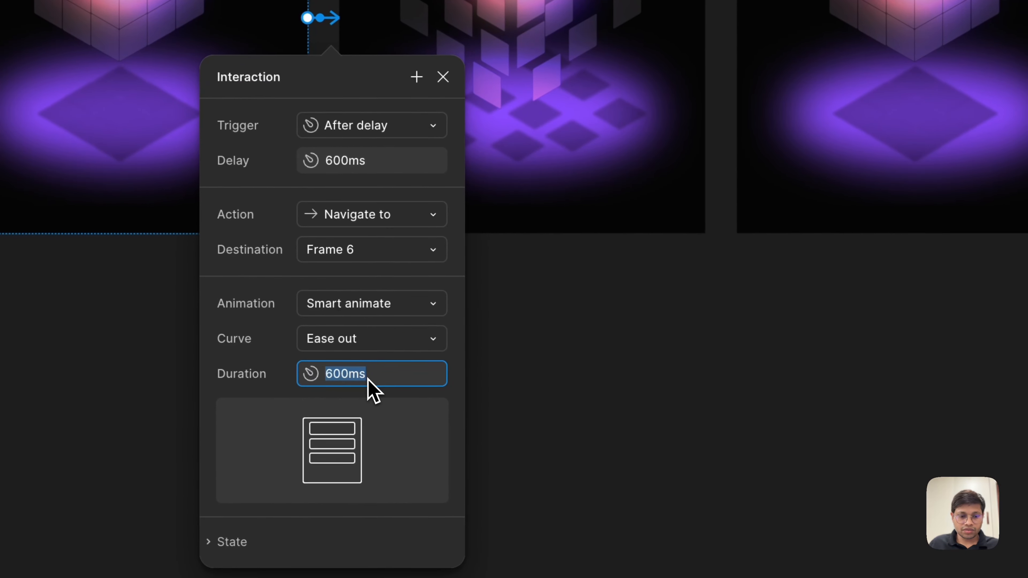
key(Return)
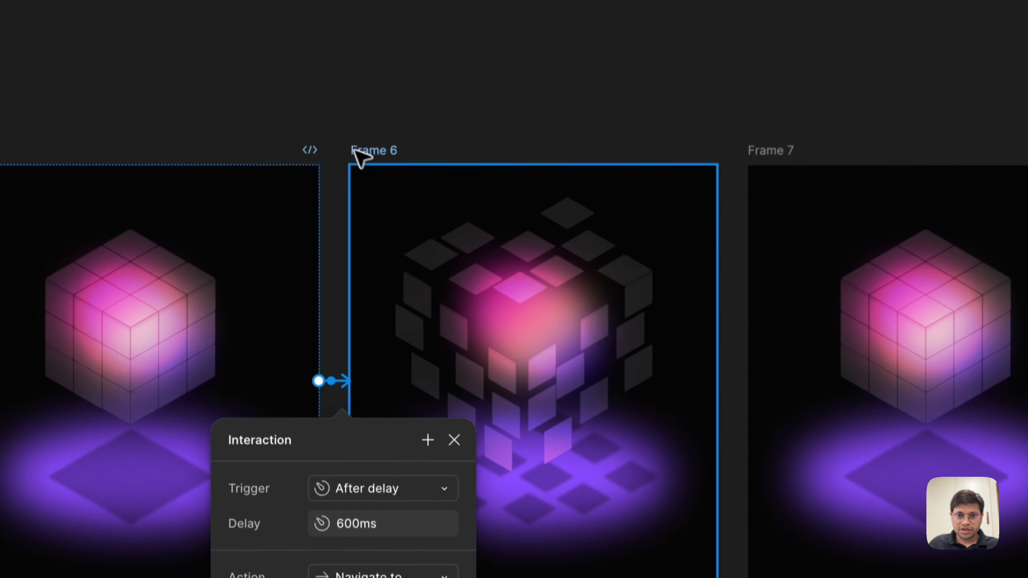
Set the Smart animate duration of the Frame 6 to Frame 7 transition to 200 ms.
click(354, 150)
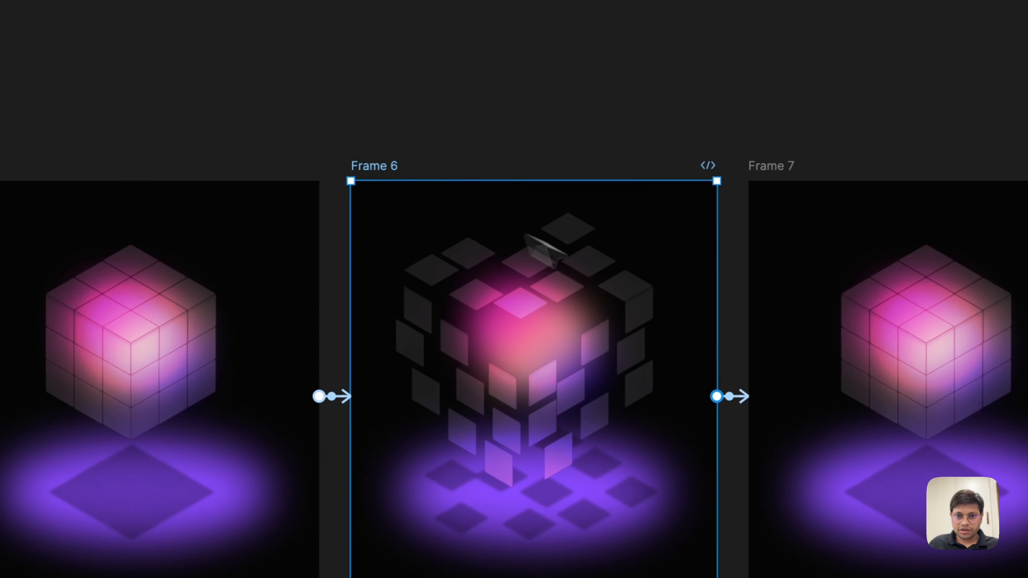
click(740, 381)
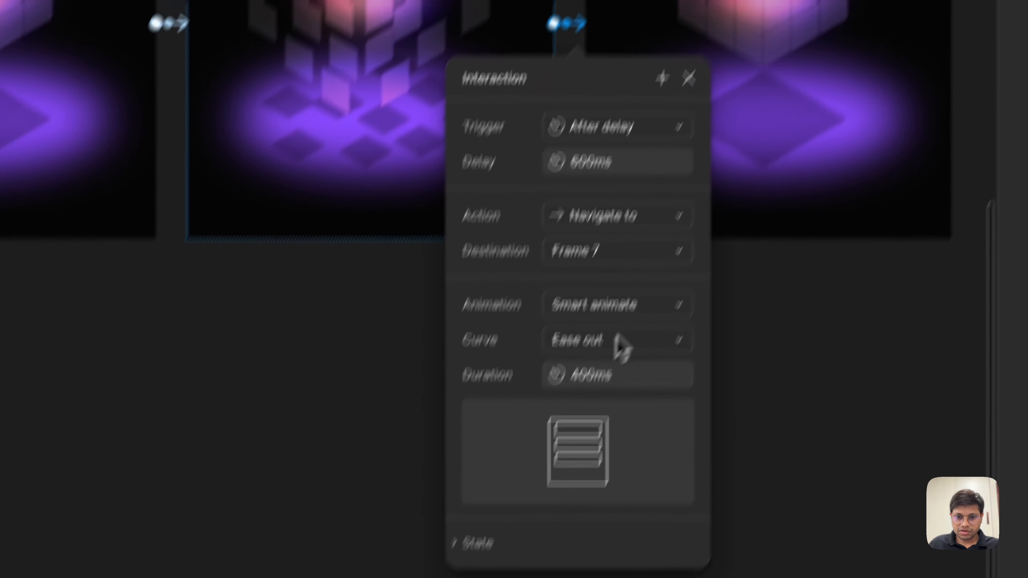
click(592, 375)
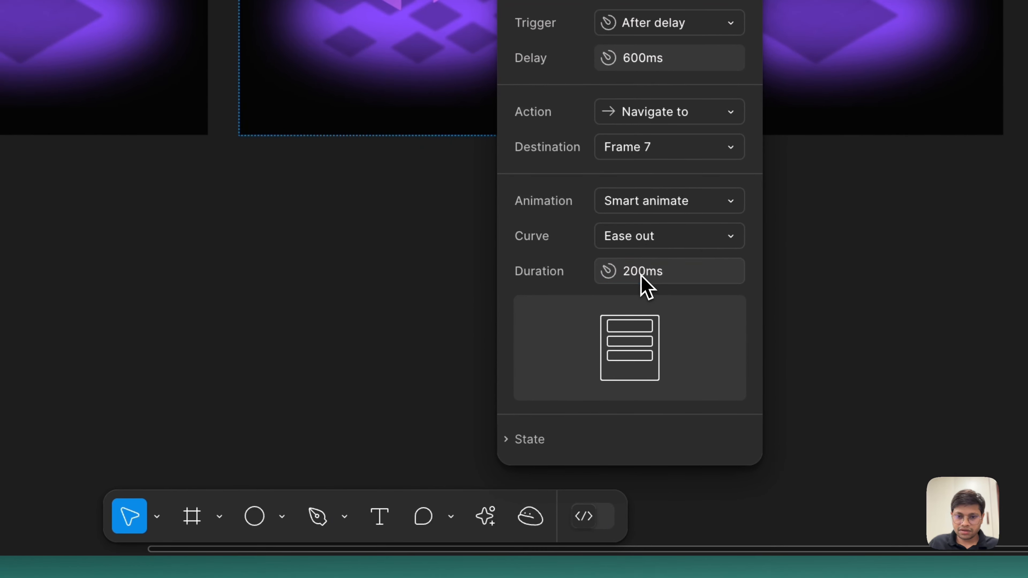
click(361, 366)
Play Flow 1 from the cube in the inline preview, and run it again in a separate presentation tab.
scroll(361, 366, left, 10)
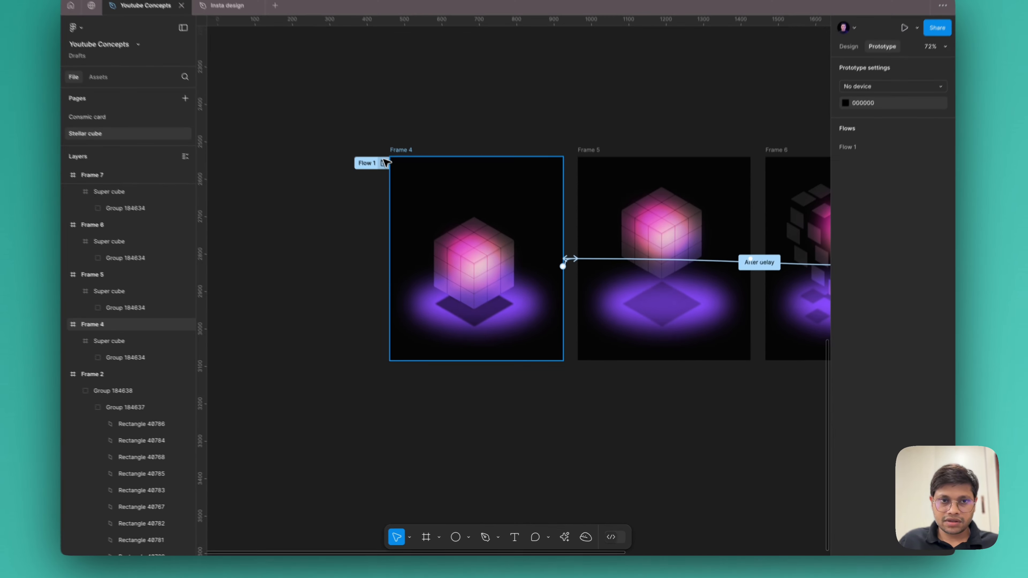
click(280, 3)
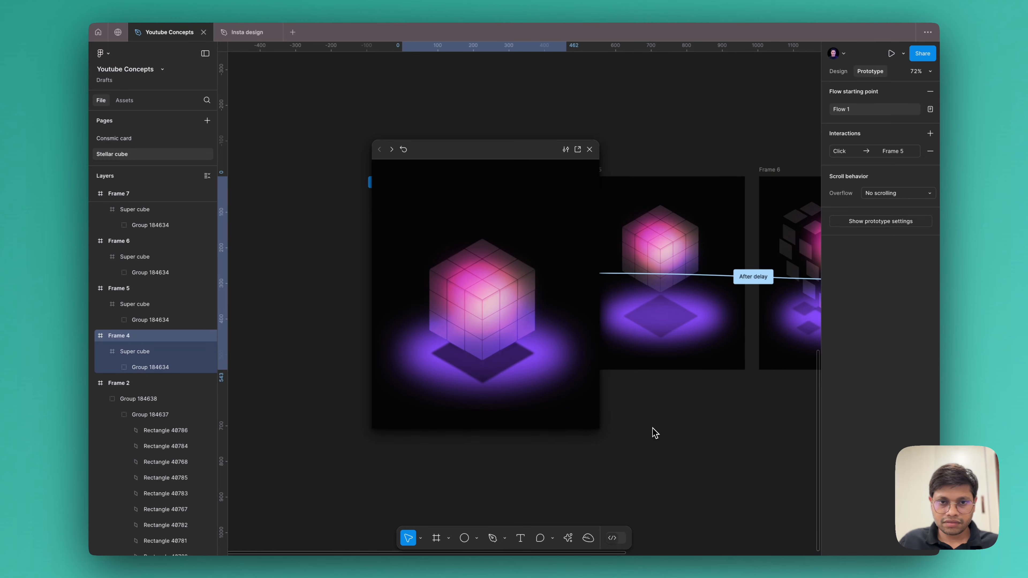
click(522, 323)
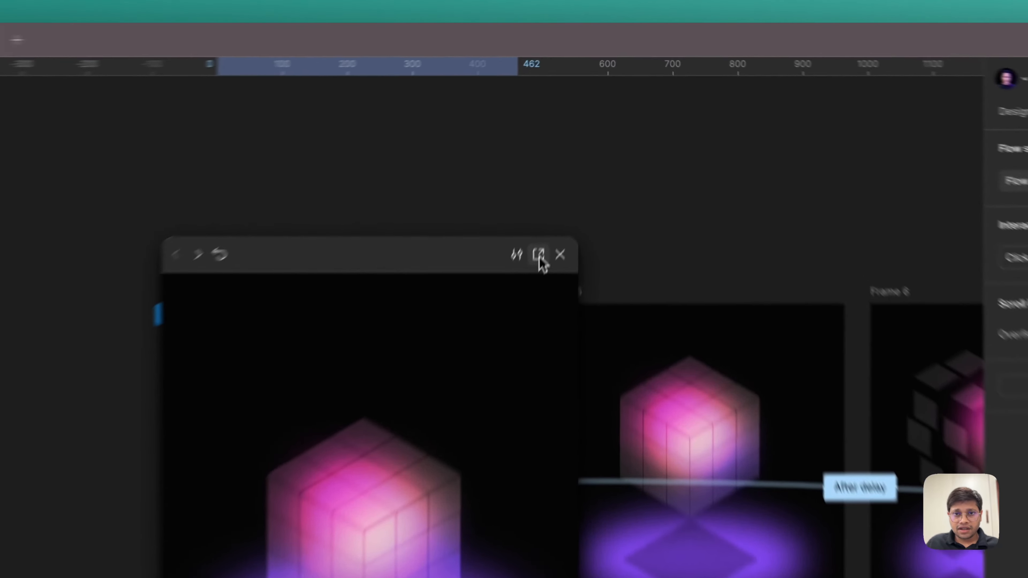
click(577, 150)
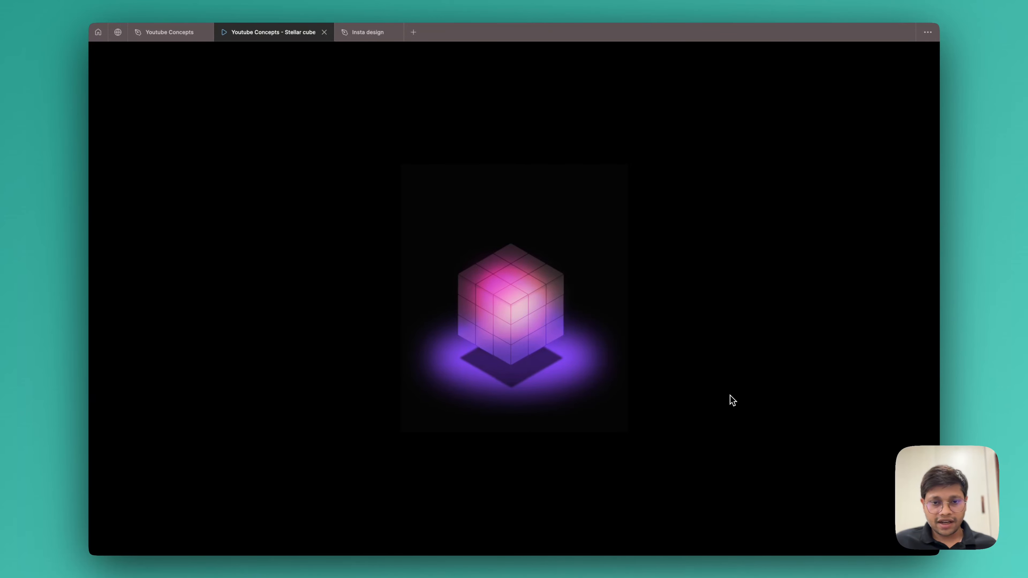
click(535, 313)
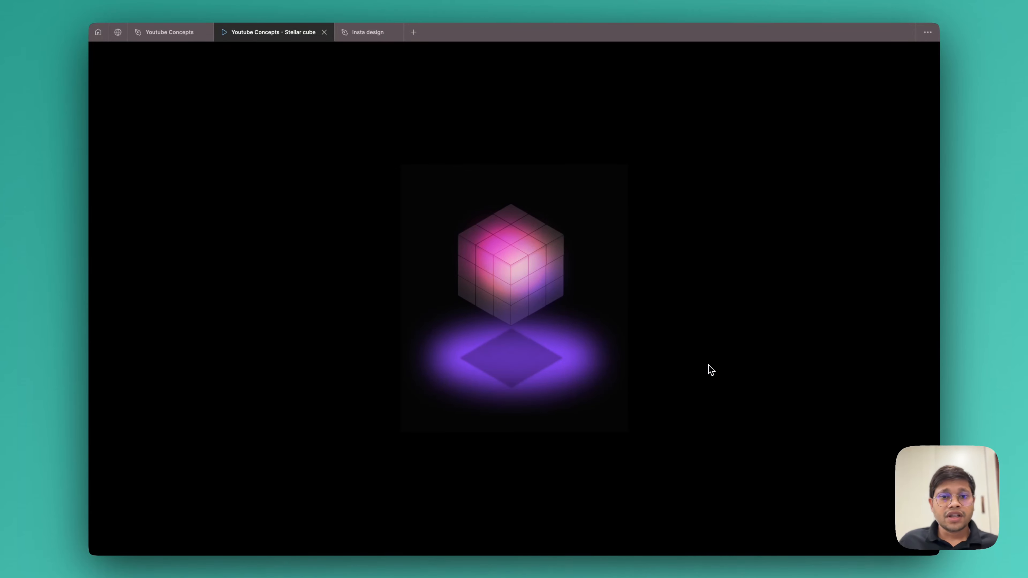